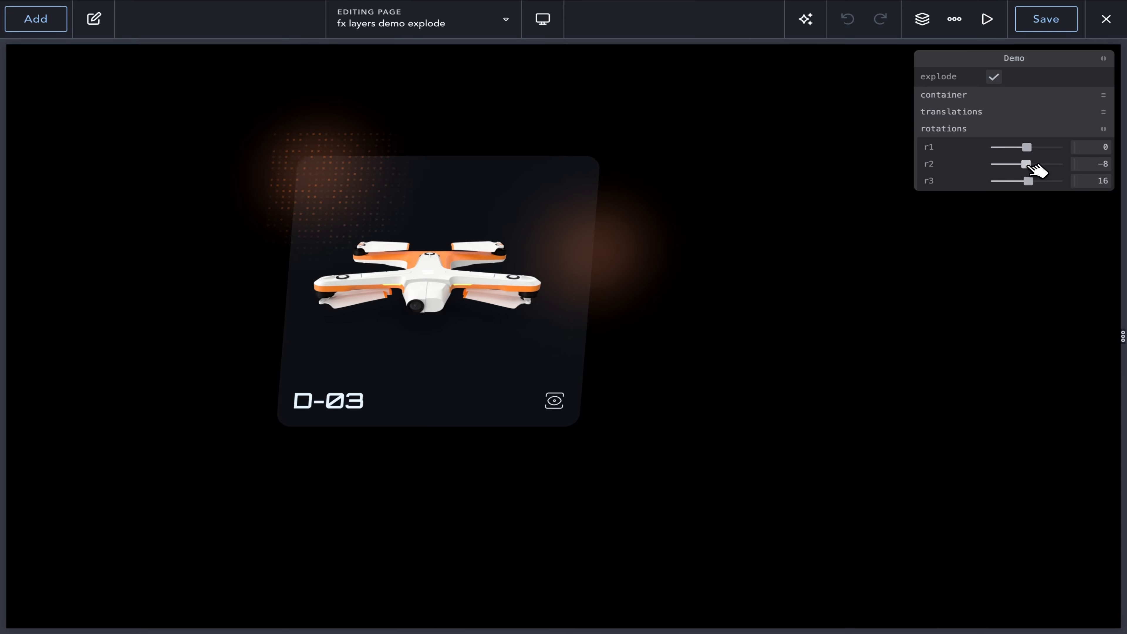
Increase the r2 rotation of the drone card demo slightly and switch off its explode view
drag(1027, 164, 1033, 164)
click(996, 77)
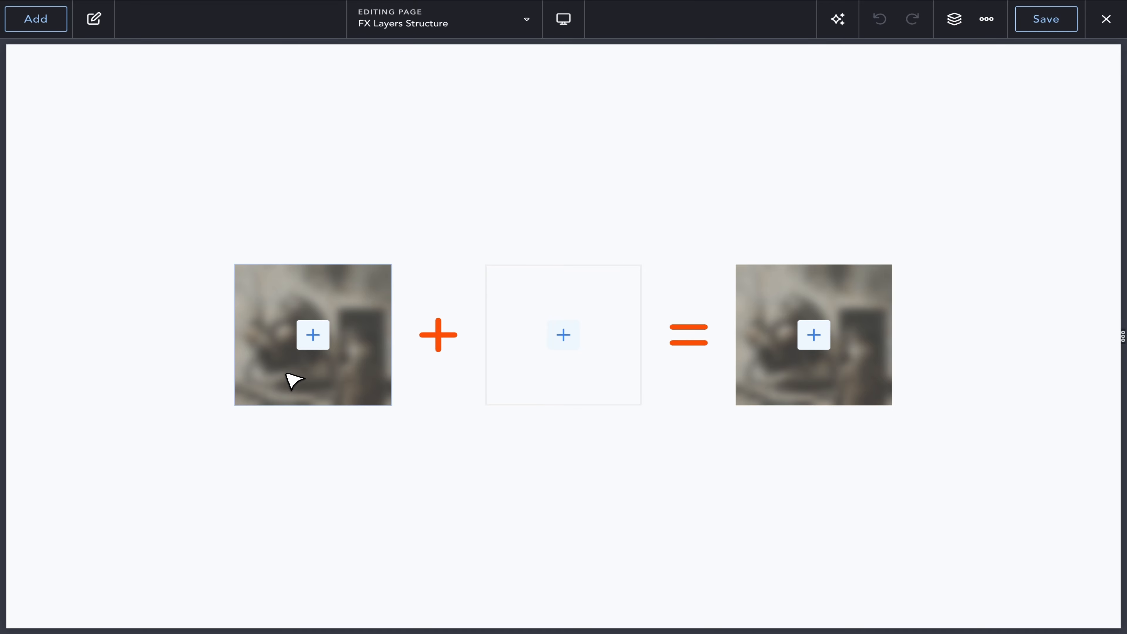
Inspect the list of layers in the first blurred div's FX Layers background group
click(299, 375)
click(126, 264)
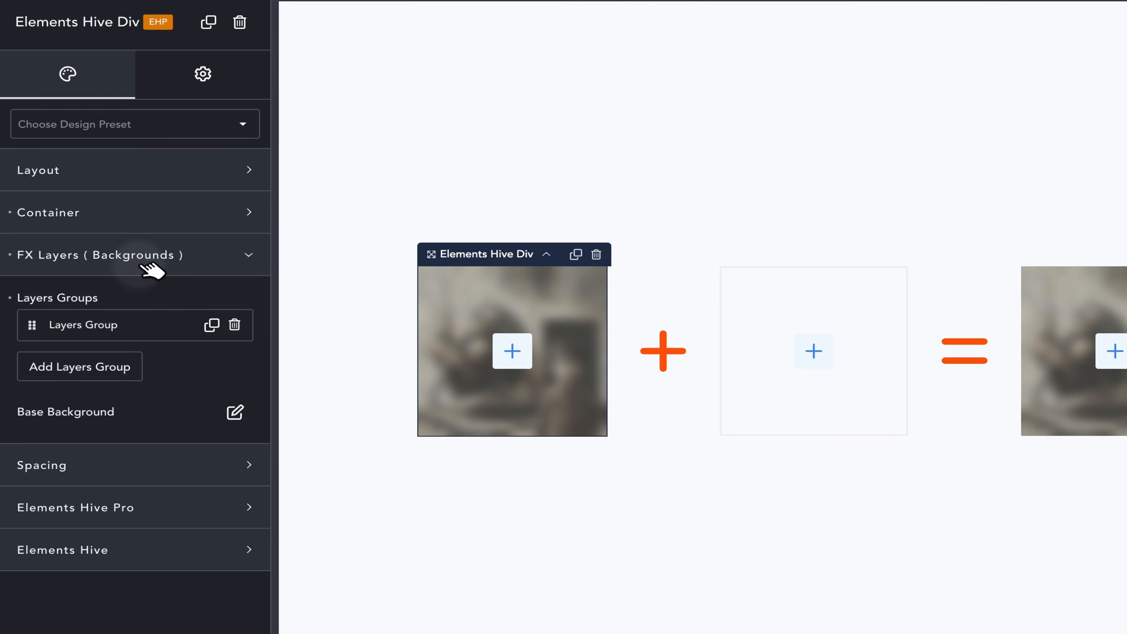
click(146, 329)
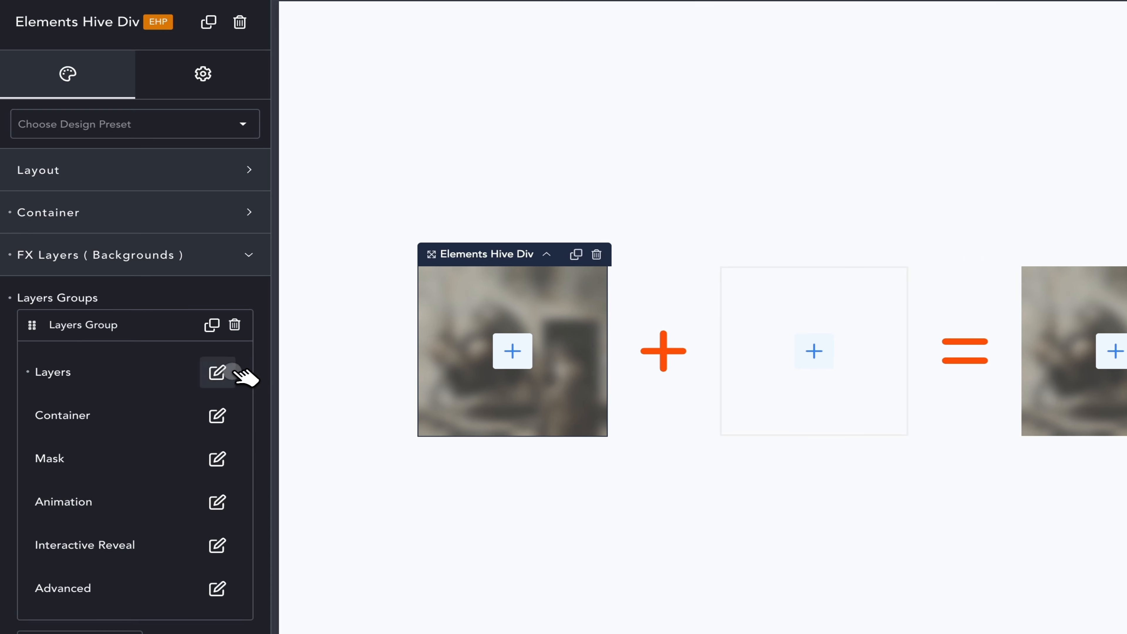
click(218, 372)
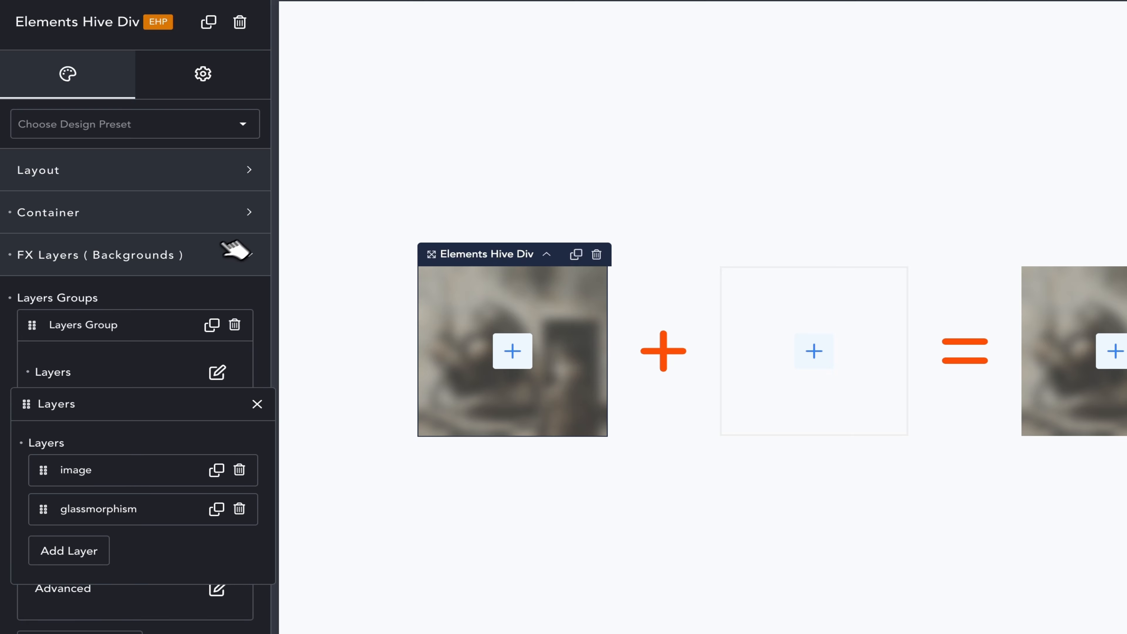
click(106, 13)
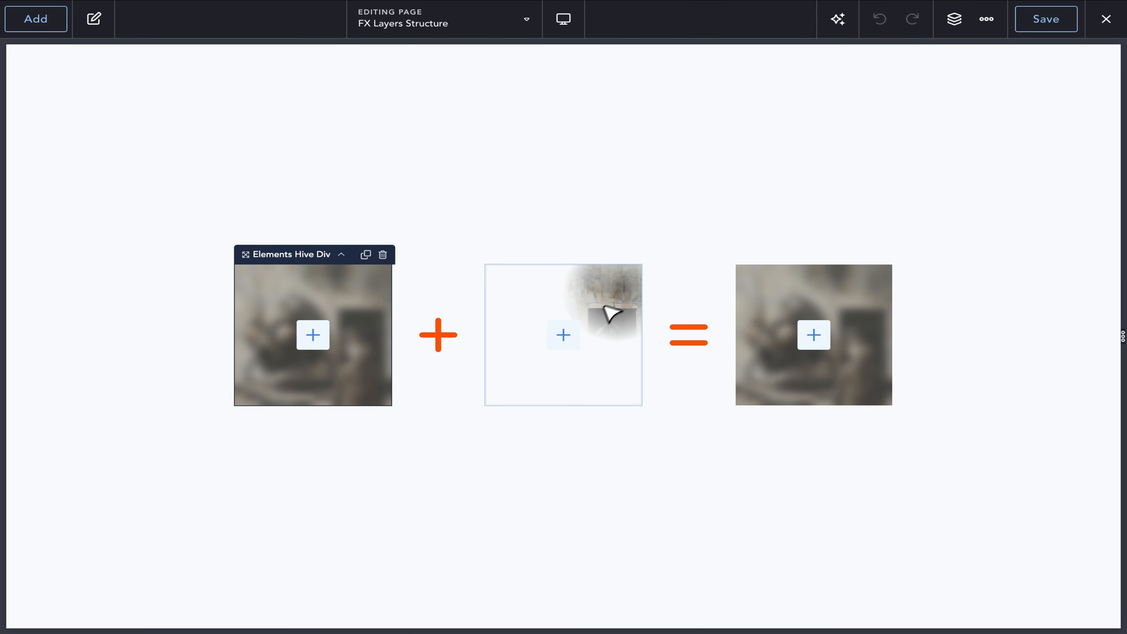
Inspect the middle div's FX Layers group, including its layers and its group-level settings
click(534, 316)
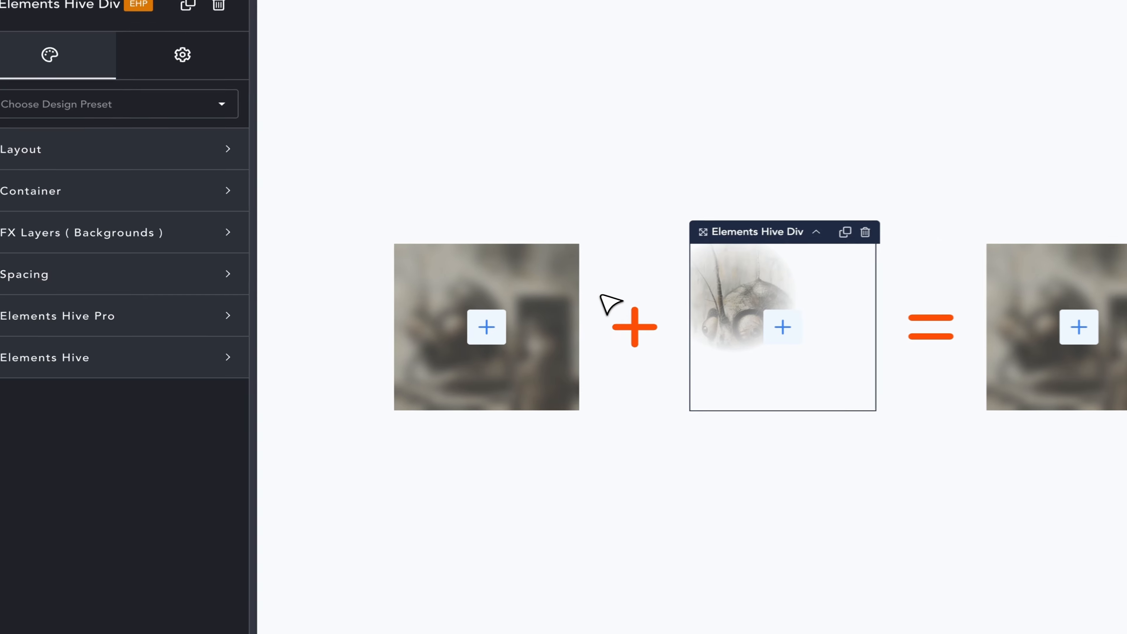
click(138, 261)
click(138, 315)
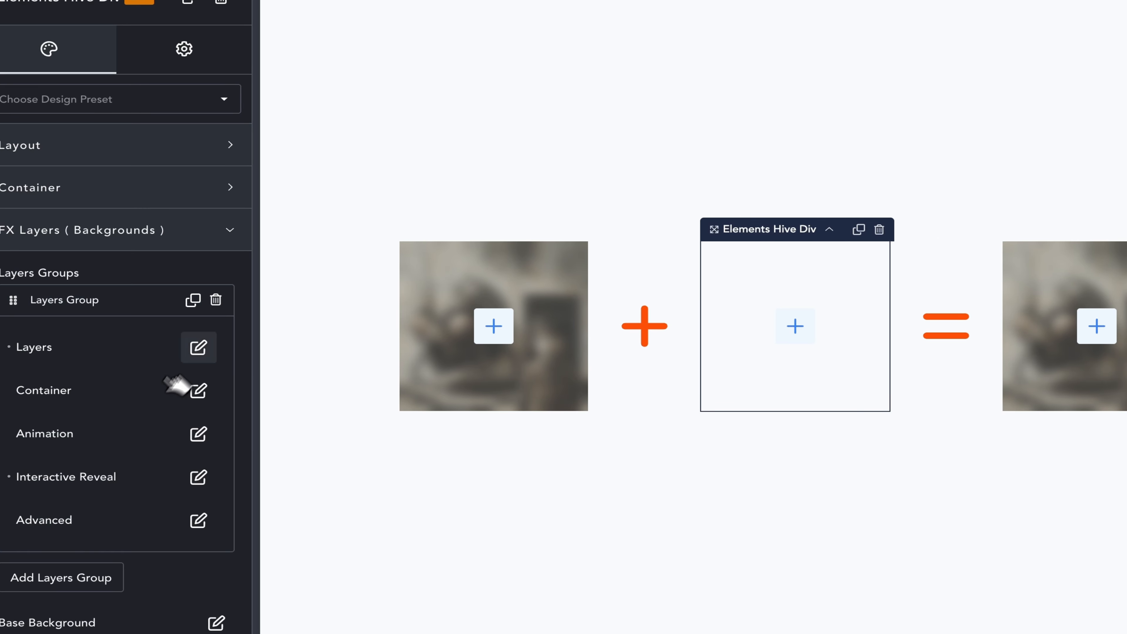
click(198, 353)
click(168, 350)
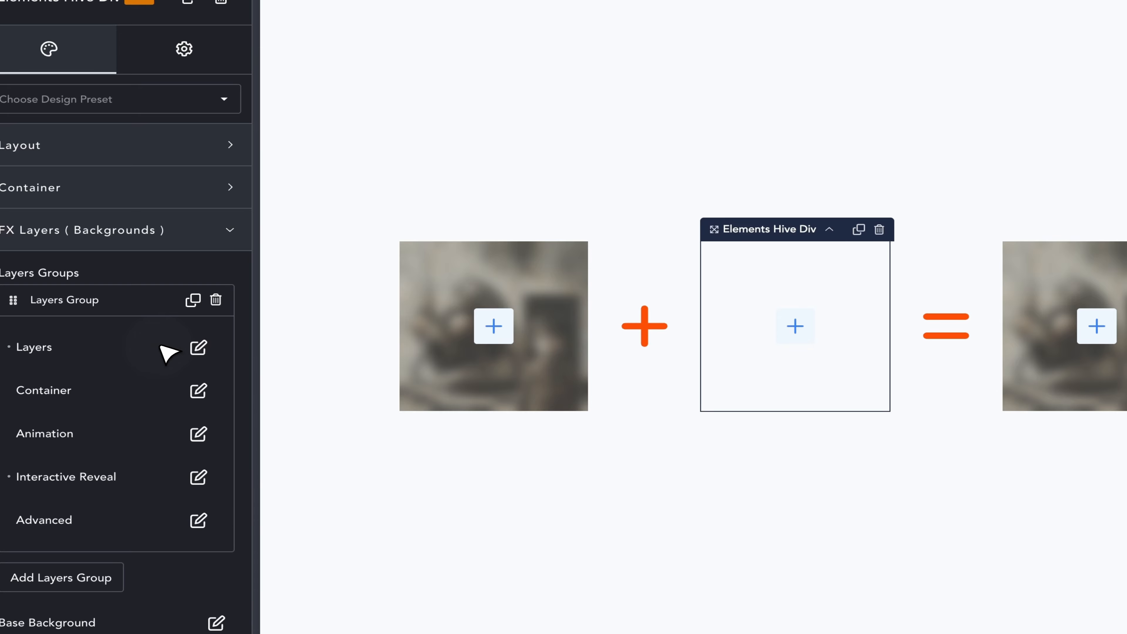
click(156, 302)
click(168, 243)
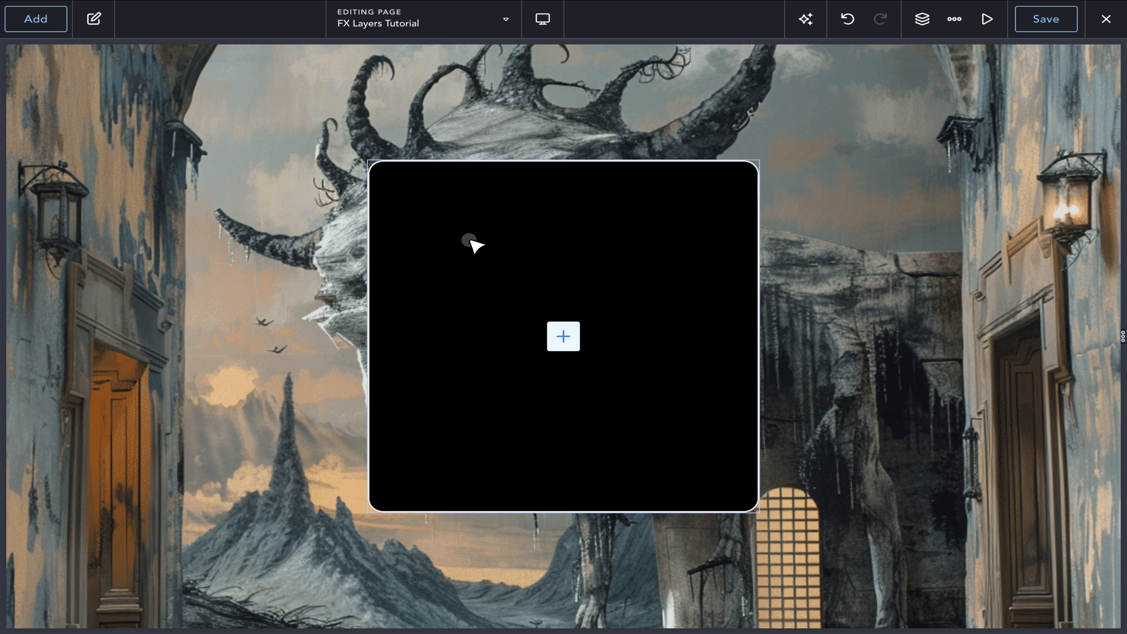
Select the black div in the middle of the FX Layers Tutorial page and check its place in the page structure
click(471, 241)
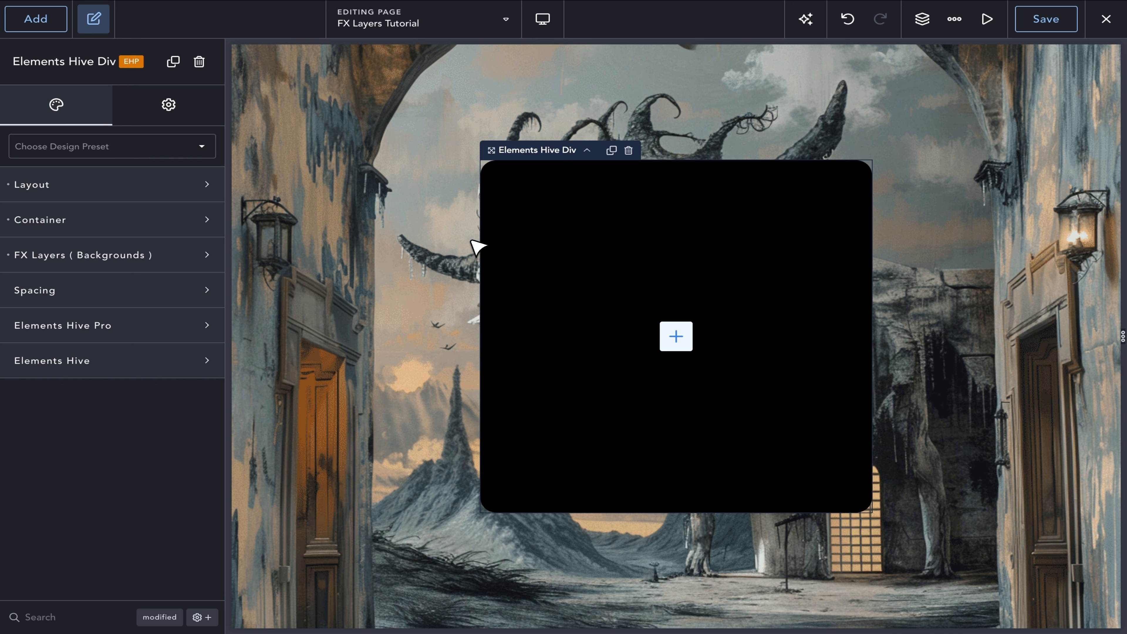
click(922, 19)
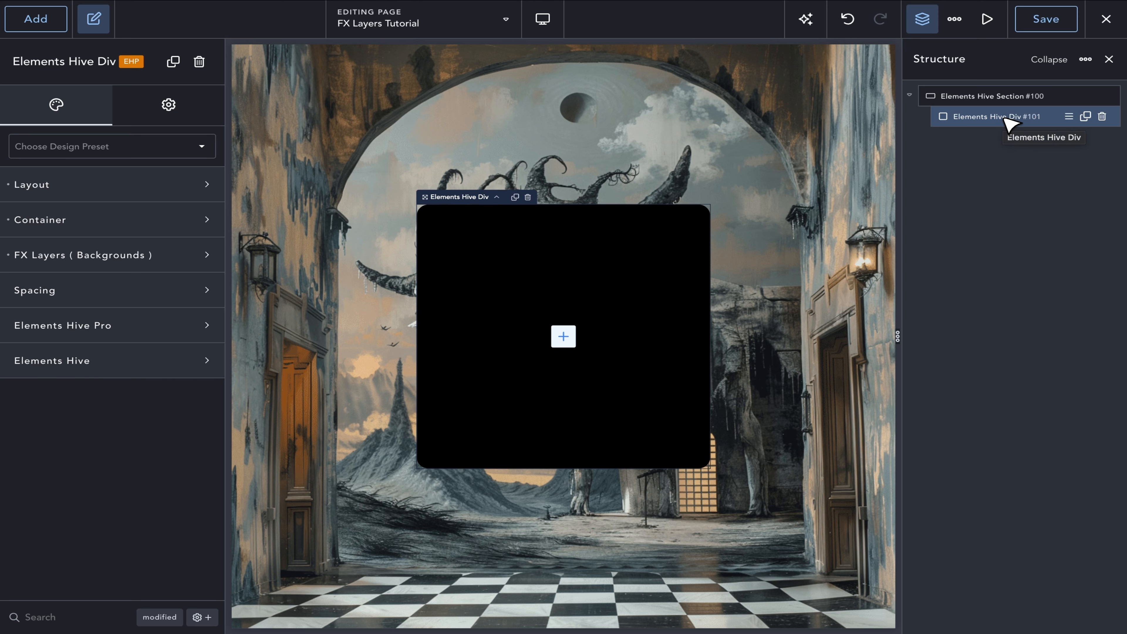
click(922, 18)
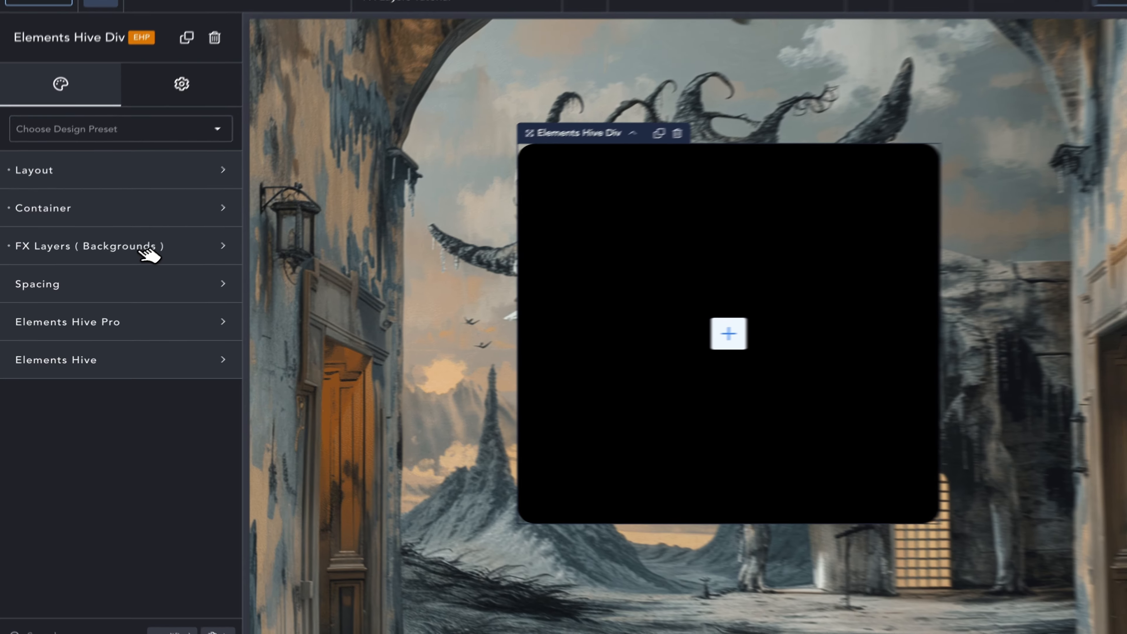
Review the colour types available for the div's base background, and turn off Apply on Wrapper
click(134, 254)
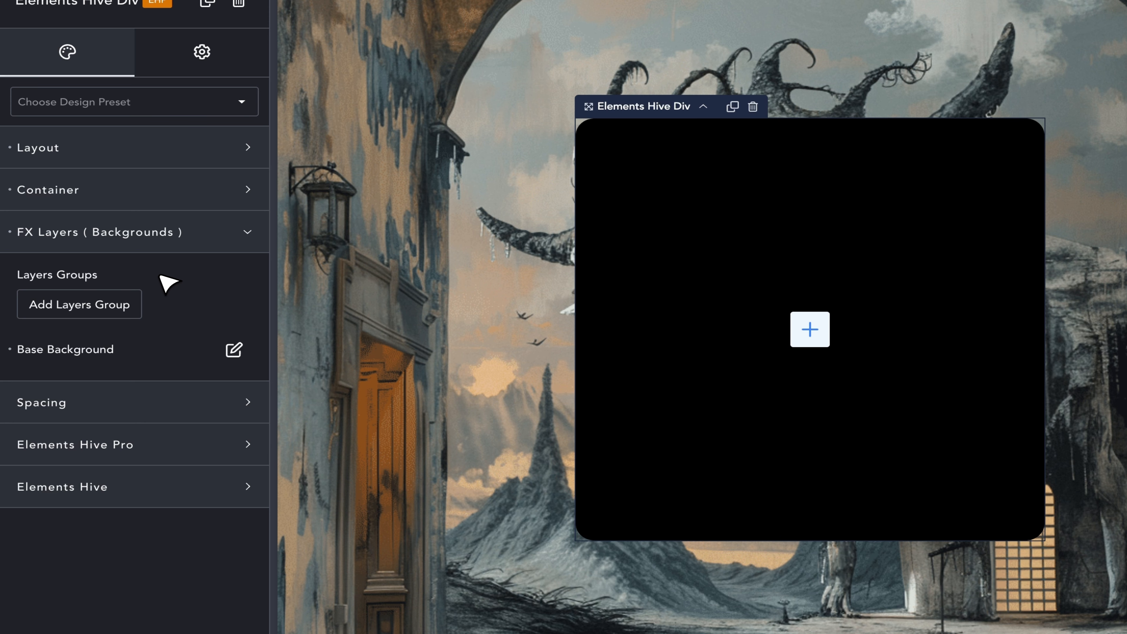
click(234, 350)
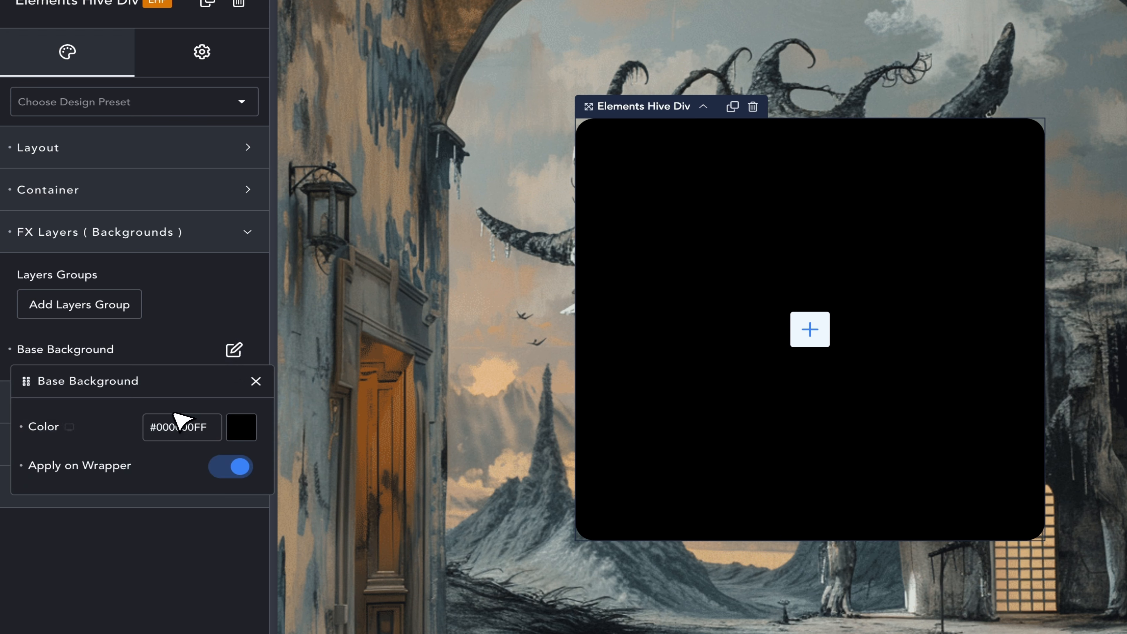
click(241, 427)
click(128, 428)
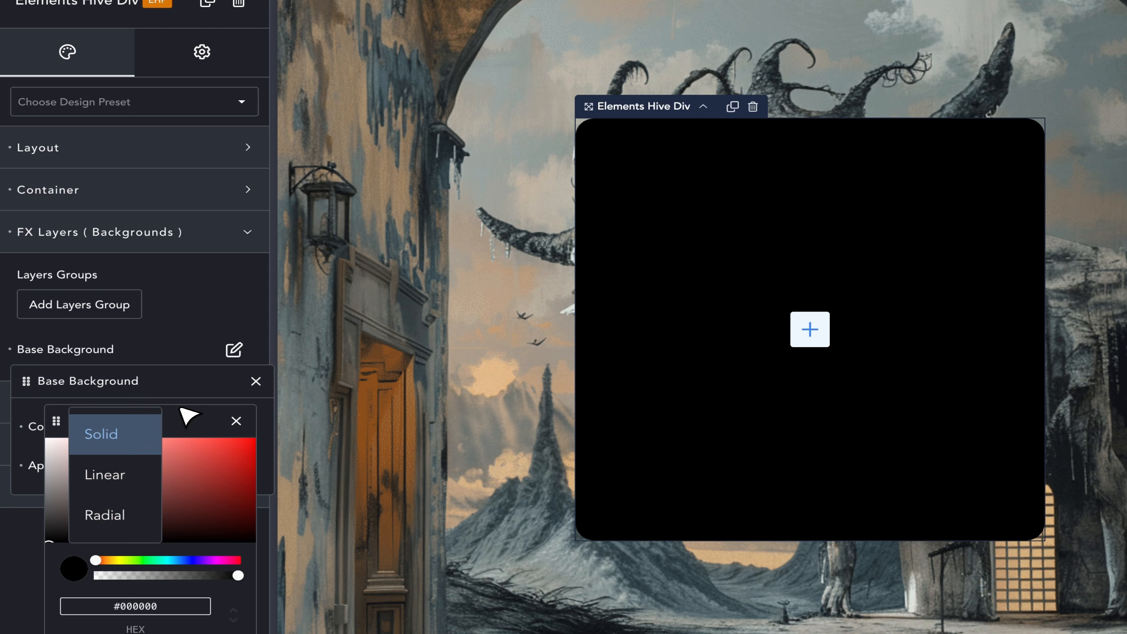
click(223, 389)
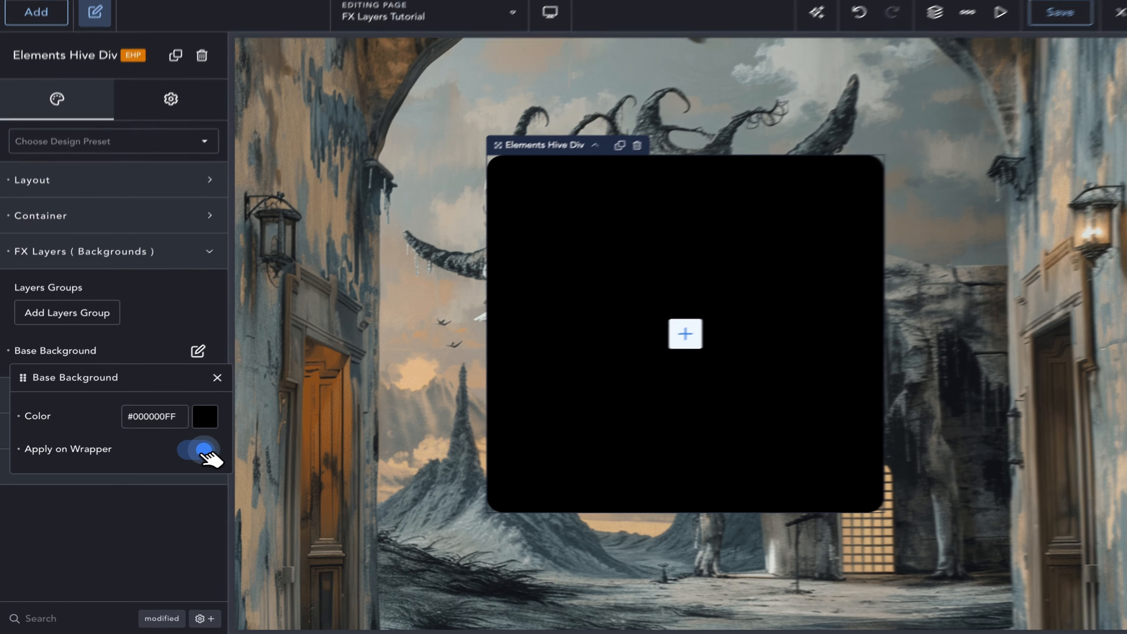
click(200, 452)
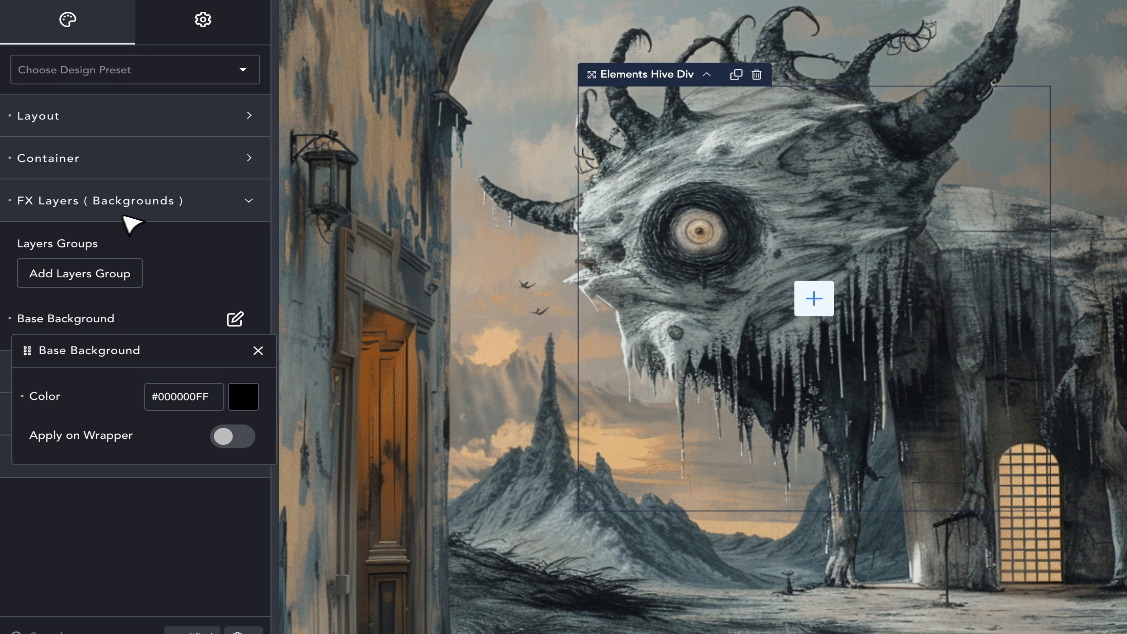
Add a layers group to the div and switch the base background's Apply on Wrapper option back on
click(96, 279)
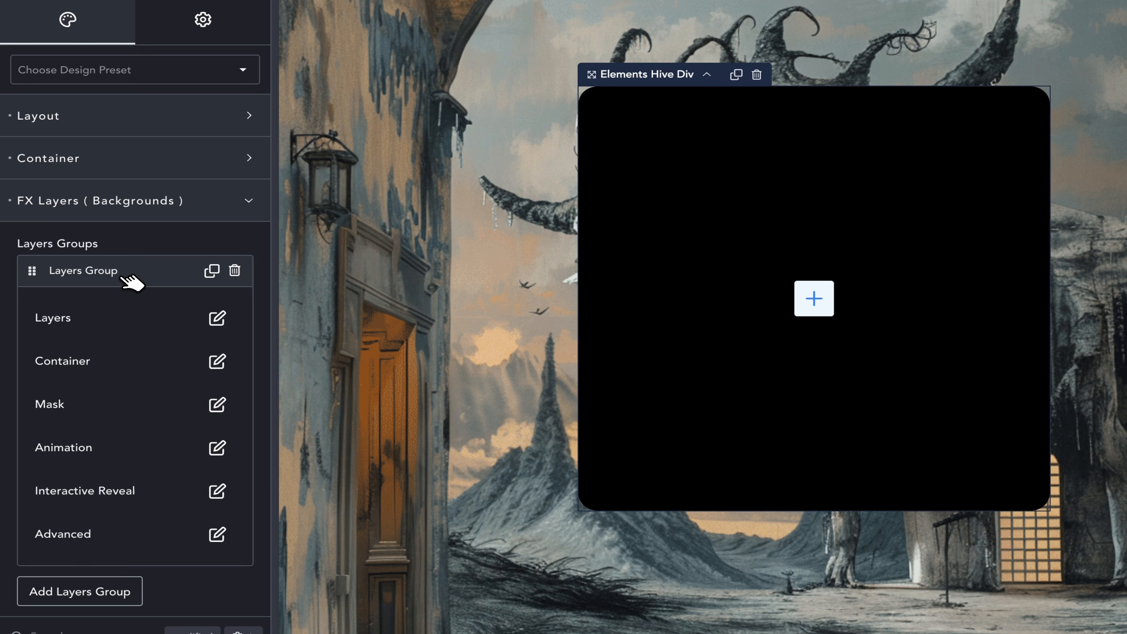
click(132, 280)
click(235, 357)
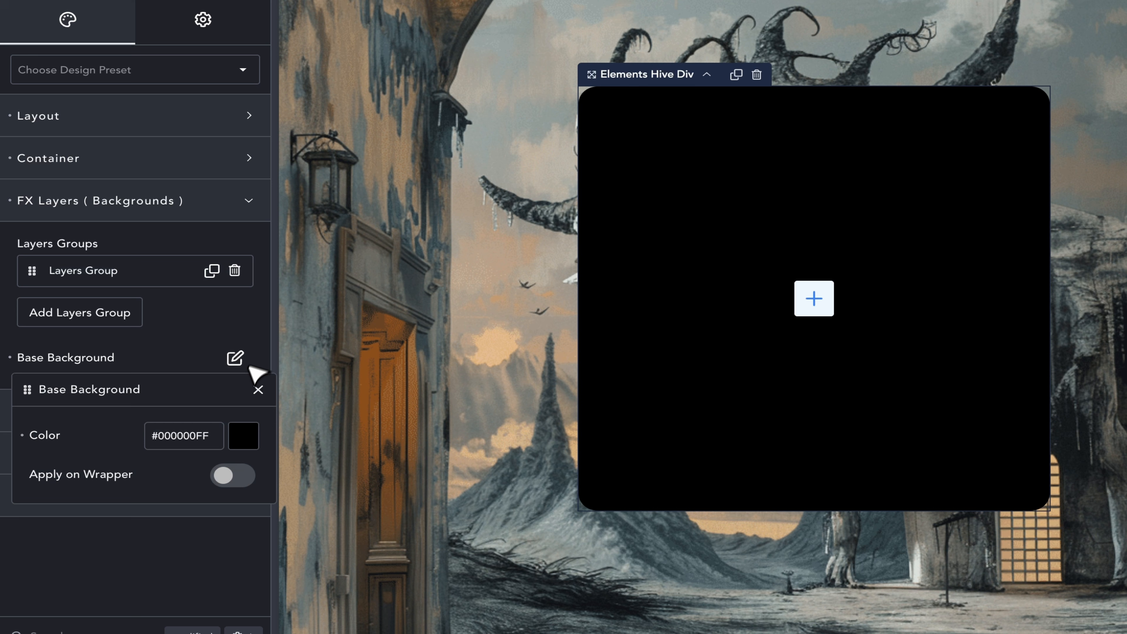
click(241, 463)
click(180, 316)
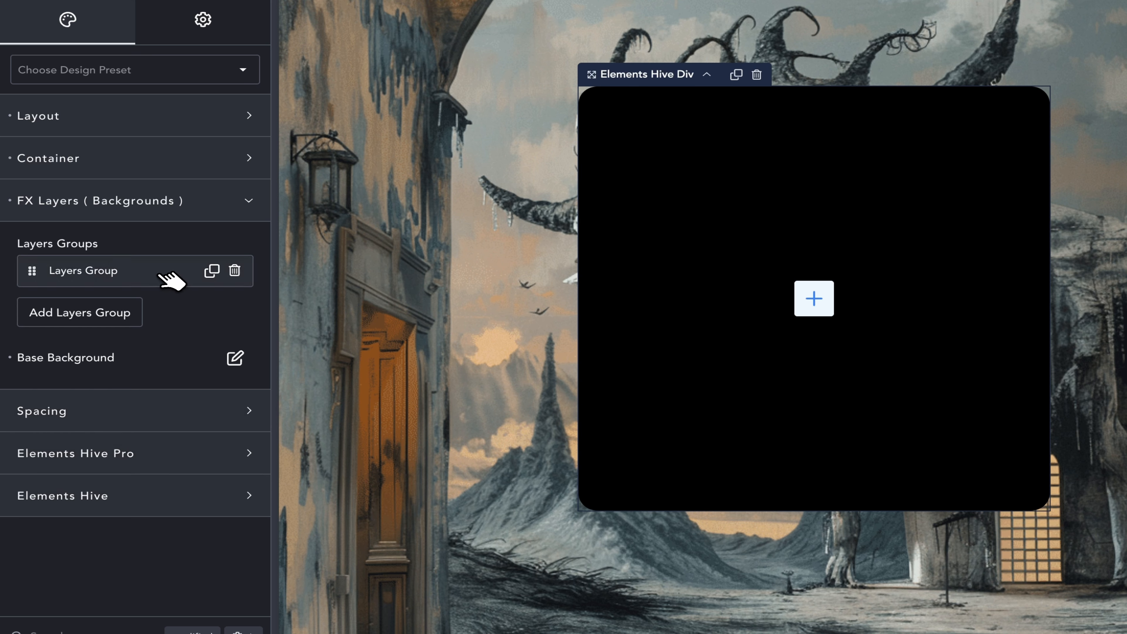
Check the settings offered by the layers group, and duplicate the group four times
click(171, 279)
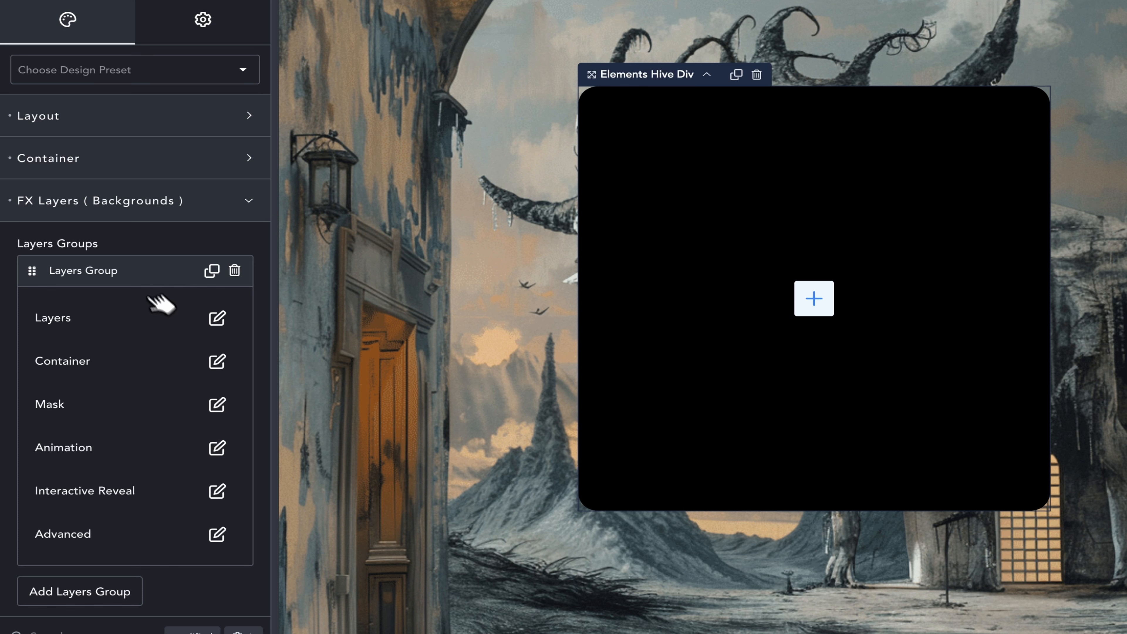
click(148, 275)
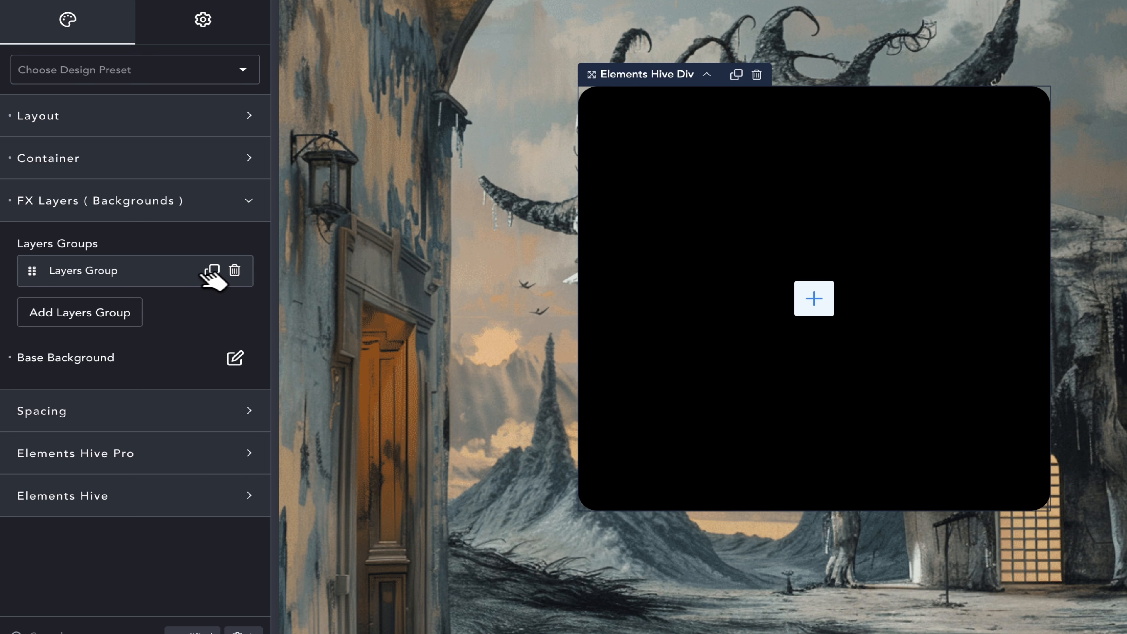
click(212, 270)
double_click(212, 271)
click(212, 270)
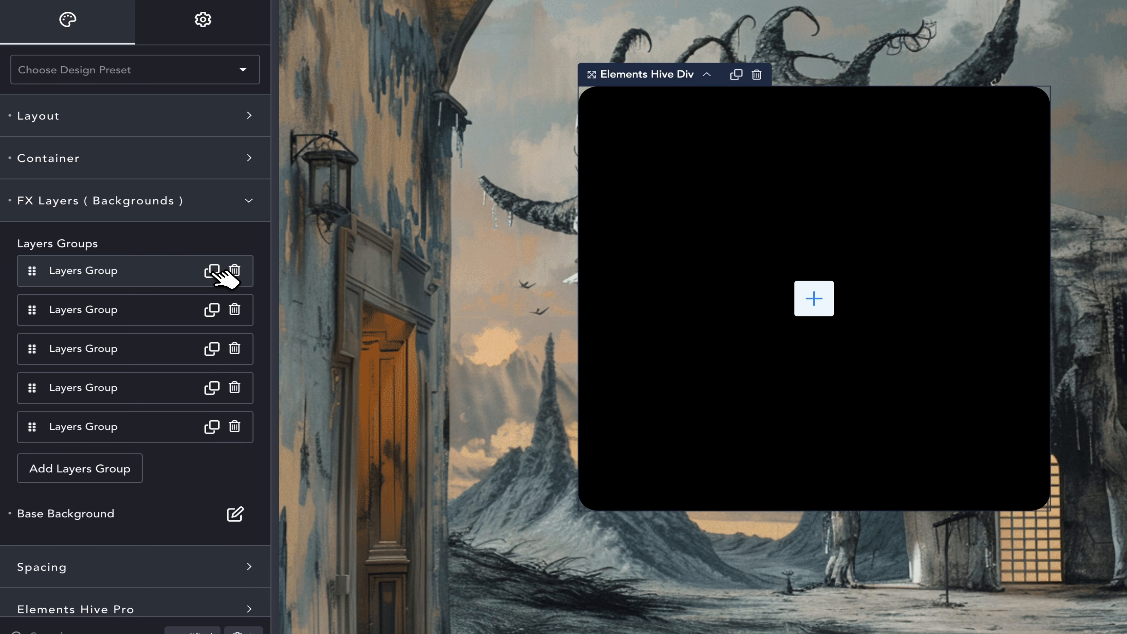
Delete the four duplicate layers groups so that only one group is left
click(234, 309)
click(235, 309)
click(235, 309)
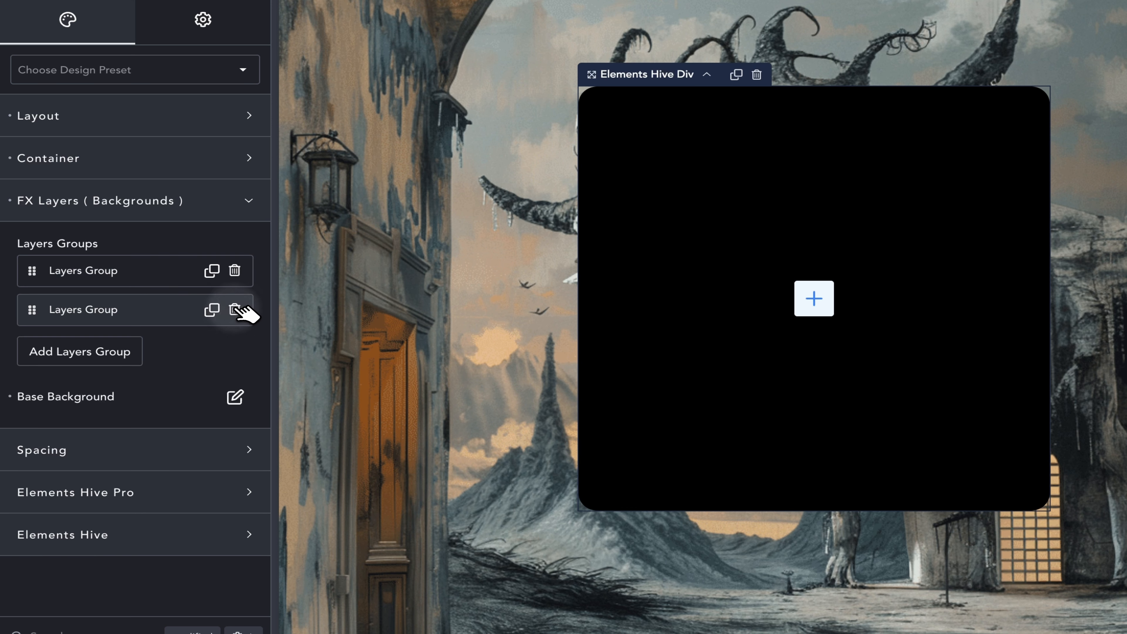
click(235, 310)
Add a layer to the remaining layers group and set its type to Color
click(158, 280)
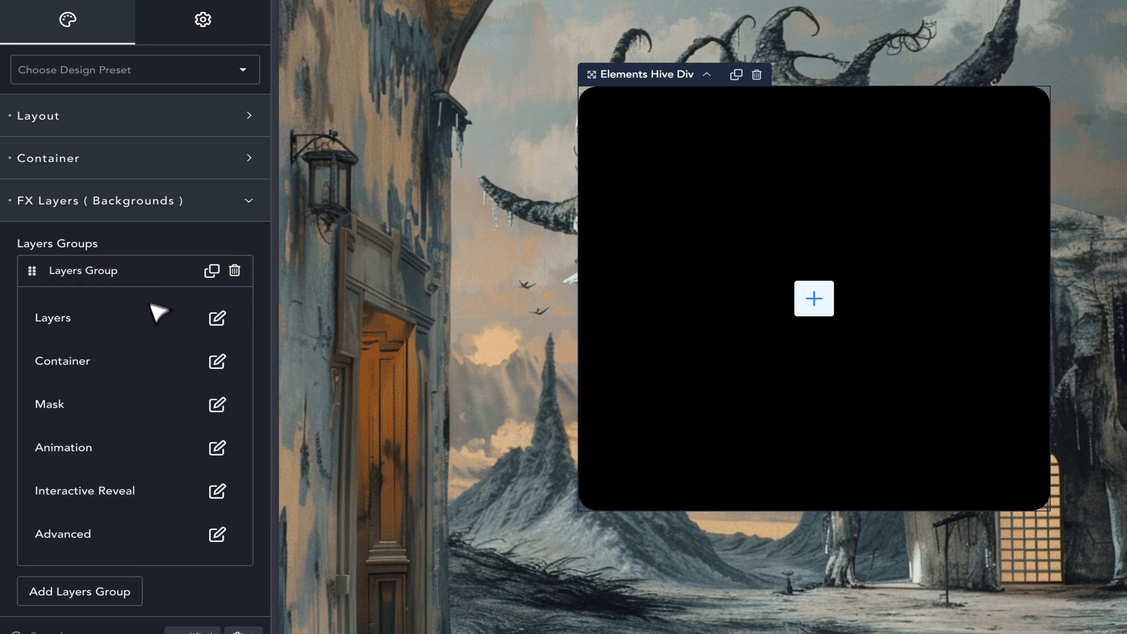
scroll(160, 342, down, 2)
click(218, 265)
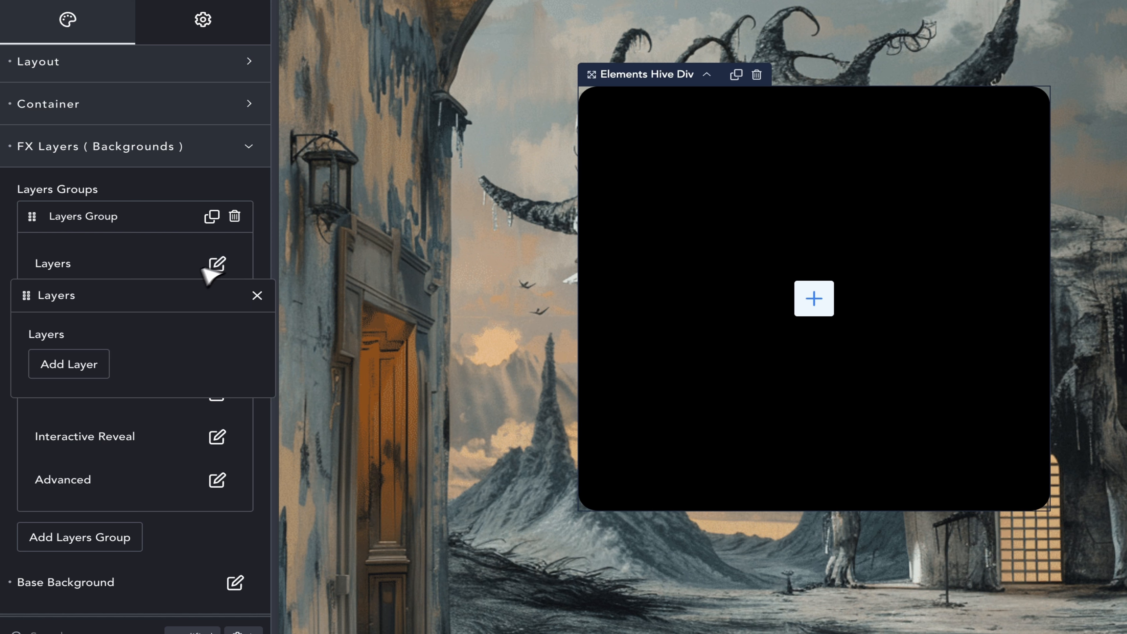
click(107, 363)
click(182, 408)
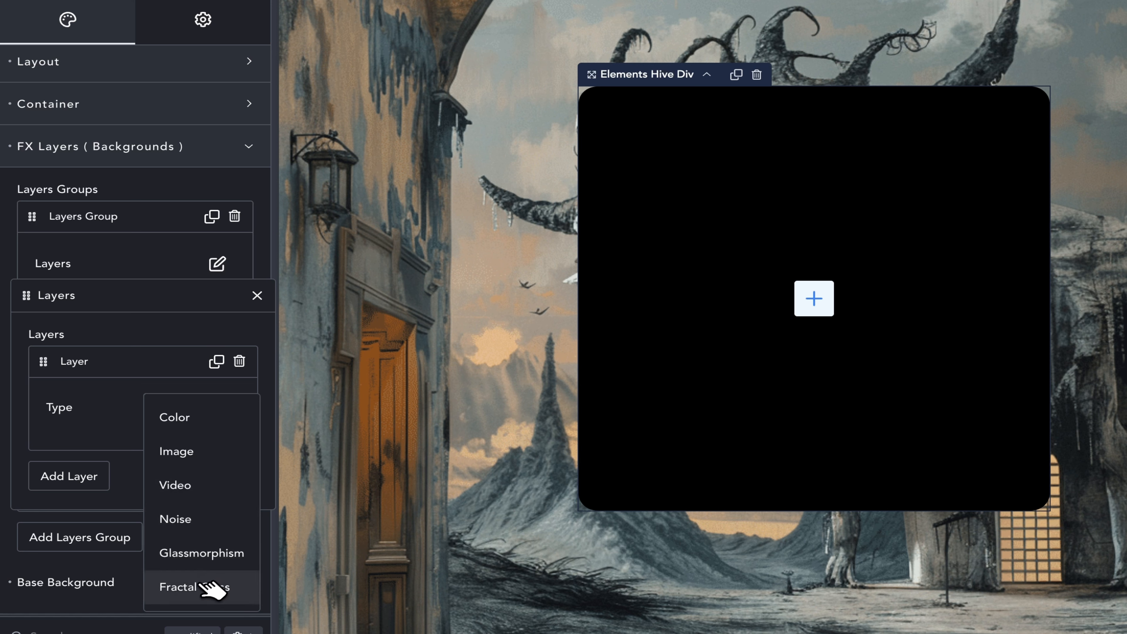
click(124, 408)
click(194, 404)
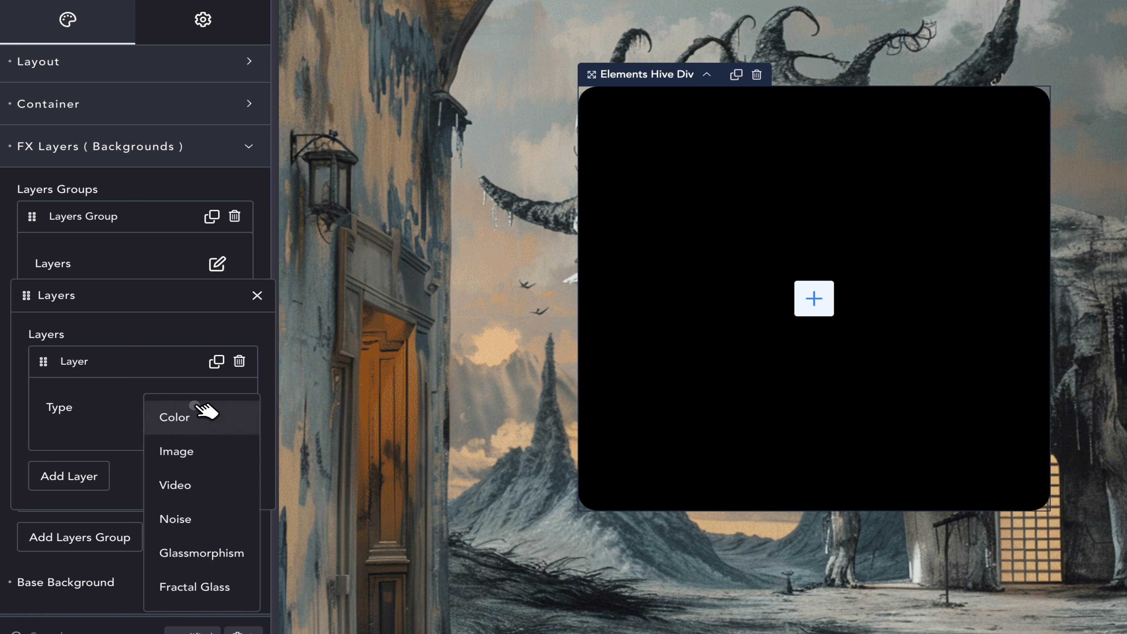
click(198, 408)
click(189, 362)
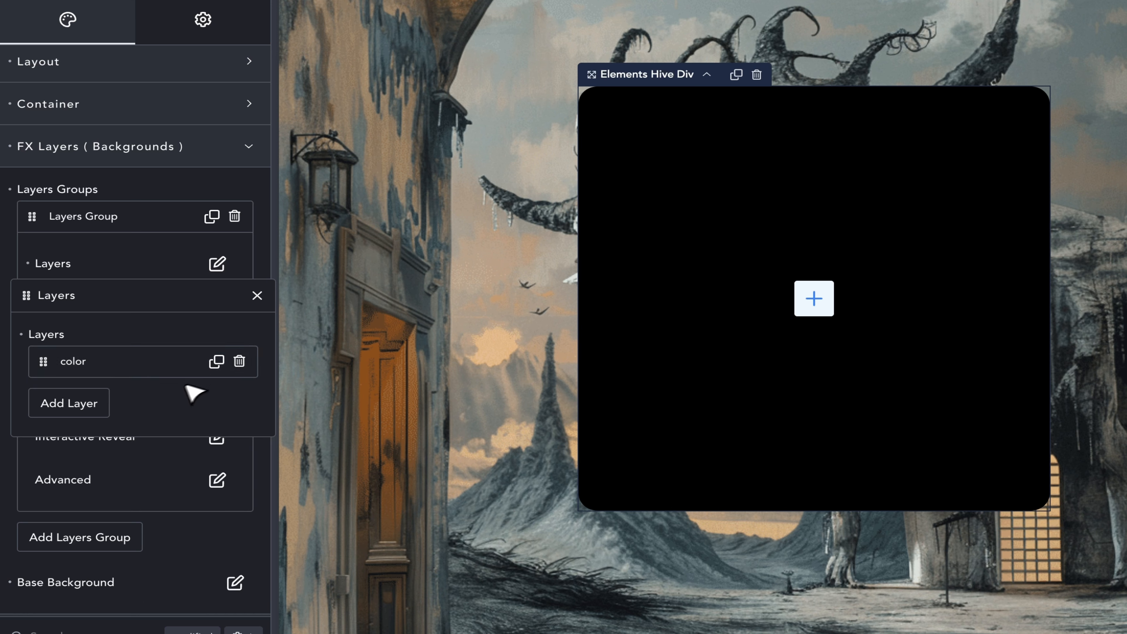
Duplicate the color layer five times within the layers group and close the layers list
click(216, 361)
click(217, 360)
click(217, 361)
click(217, 361)
click(217, 361)
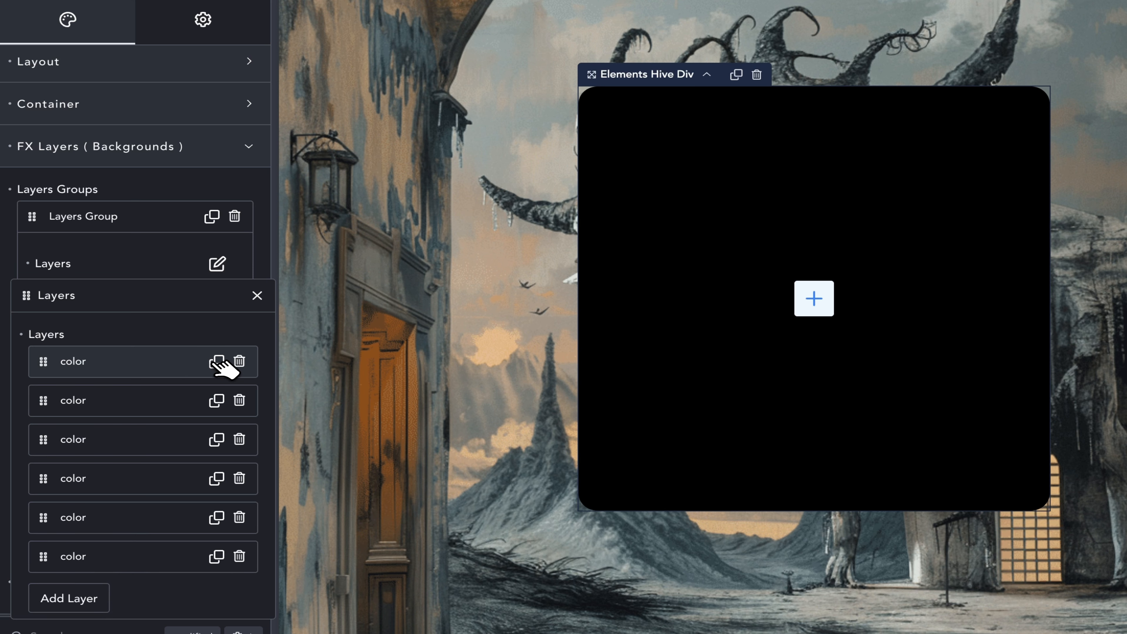
click(257, 296)
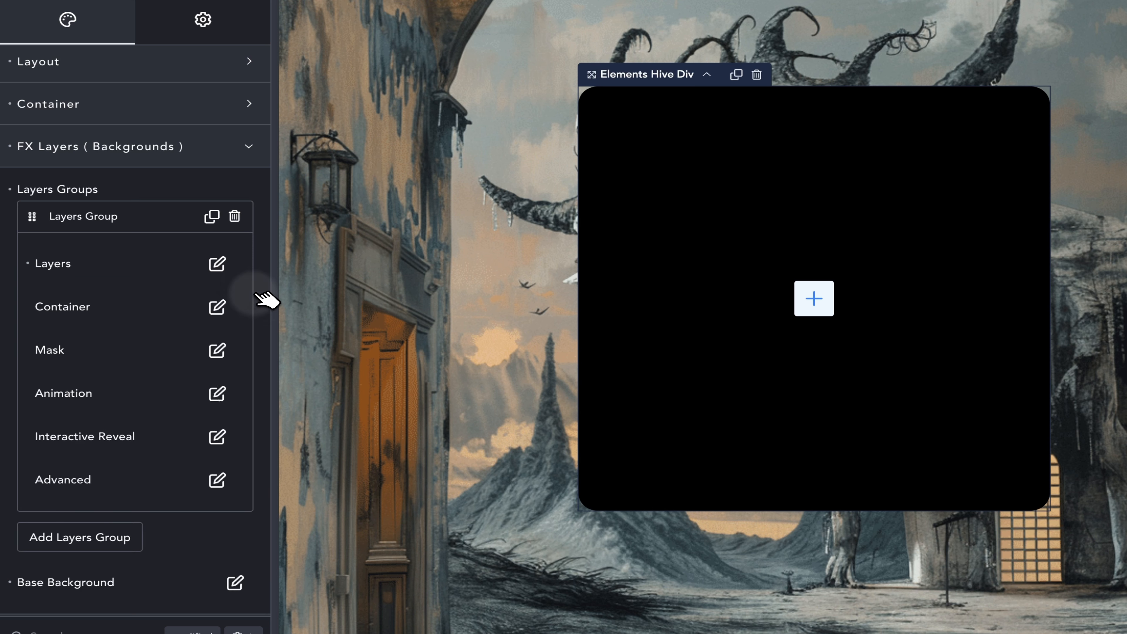
click(103, 222)
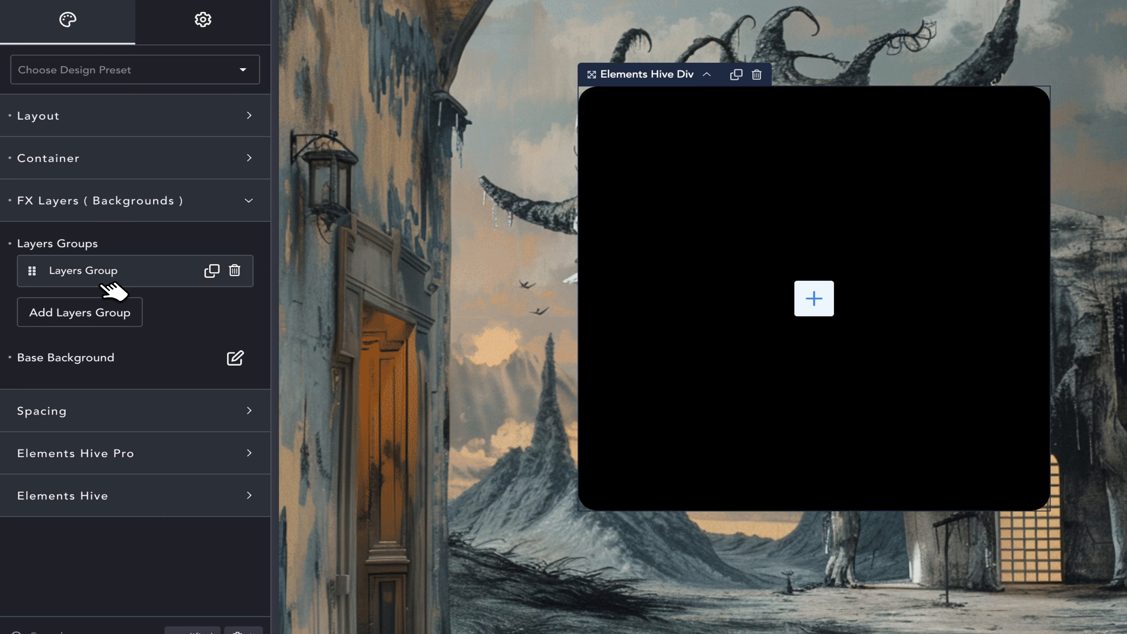
Reopen the group's layers and delete five color layers, keeping a single one
click(167, 279)
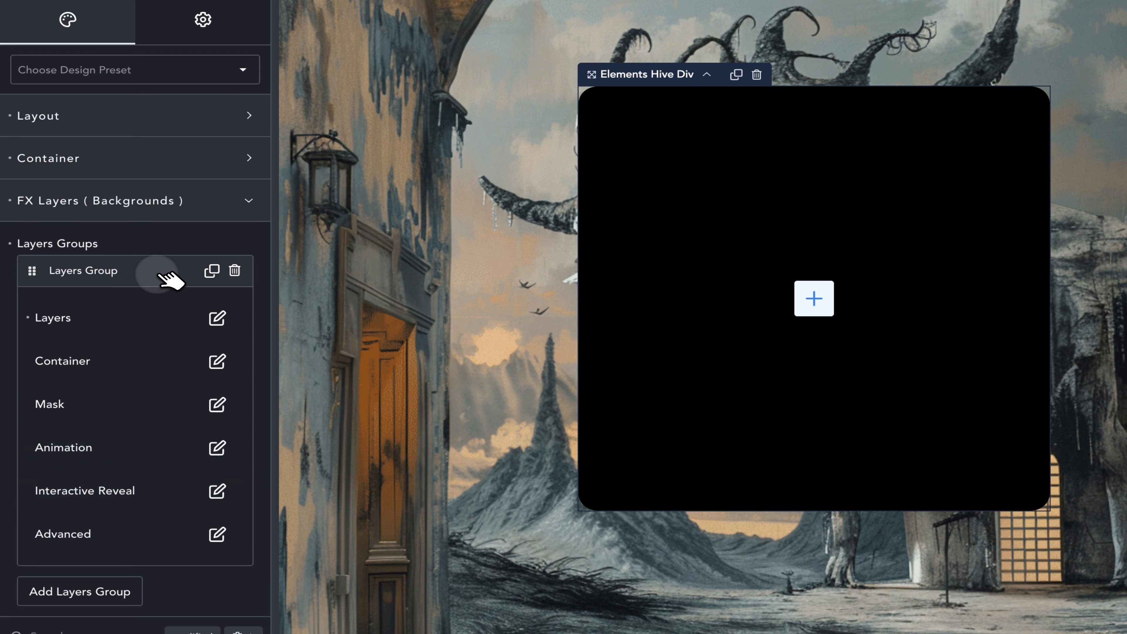
click(216, 318)
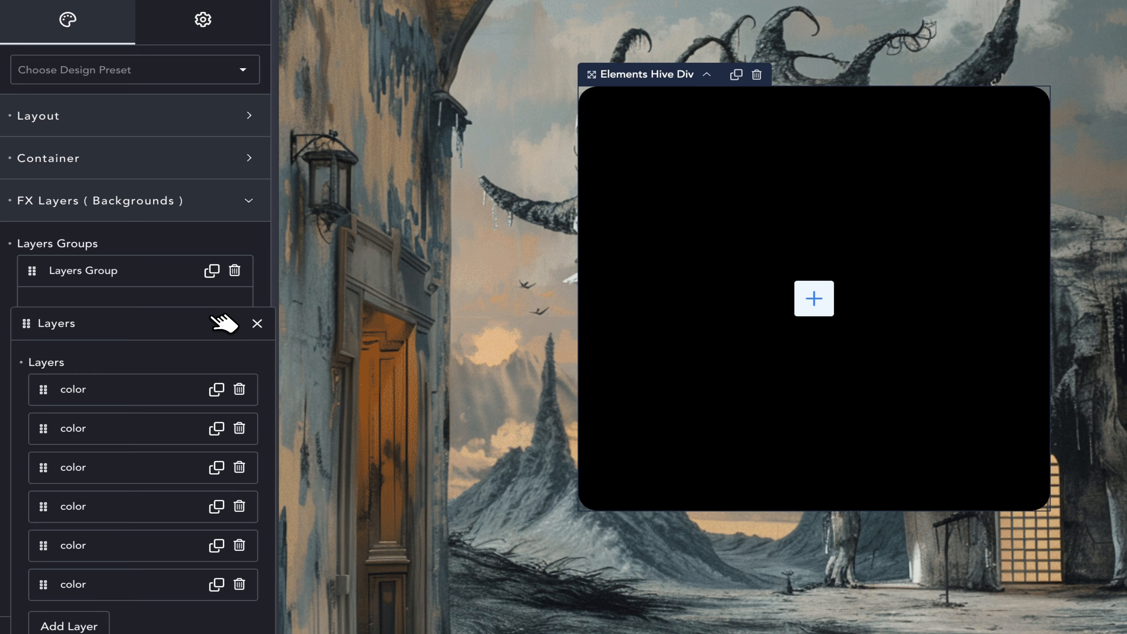
click(243, 389)
click(243, 389)
click(243, 390)
click(243, 390)
click(243, 389)
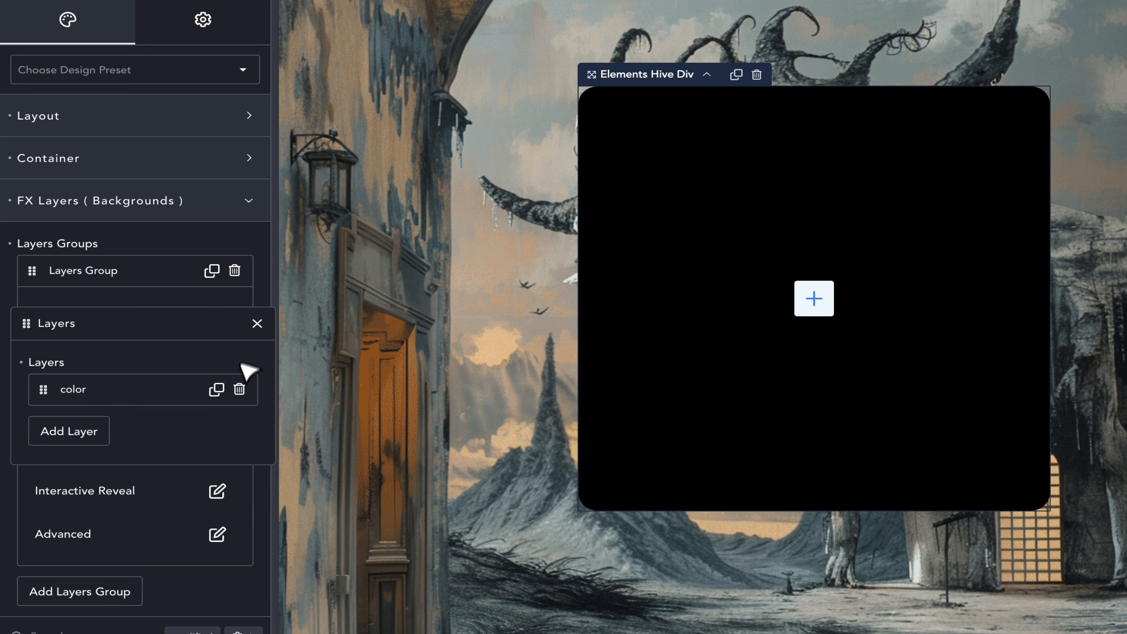
Set the color layer's color to #440AC3 and close the layers list
click(190, 388)
click(224, 476)
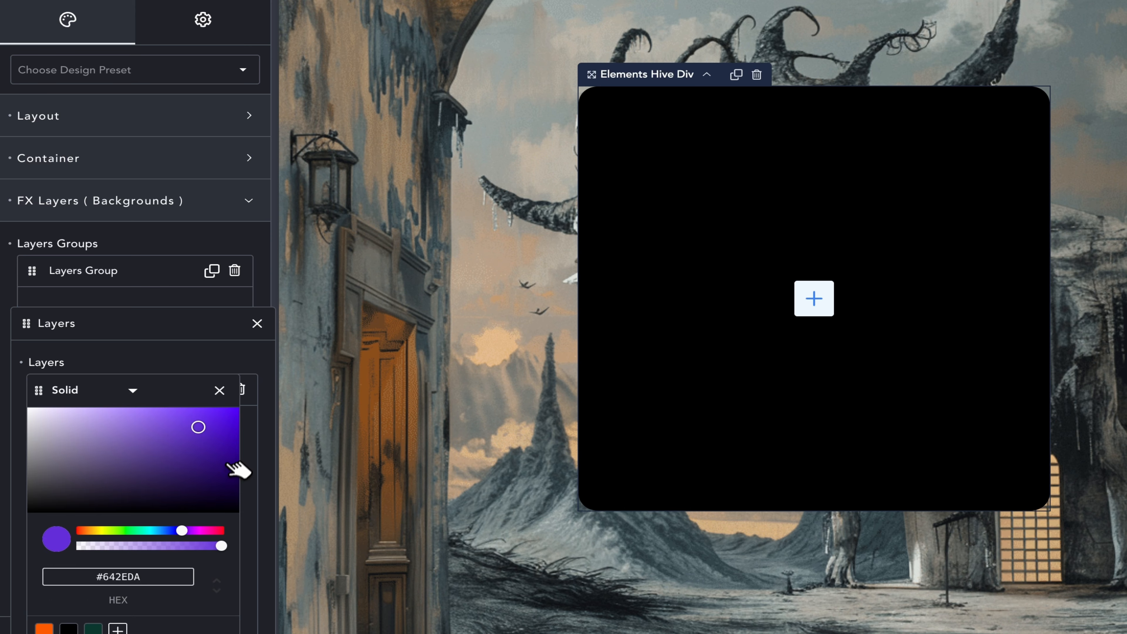
click(232, 436)
click(180, 353)
click(257, 323)
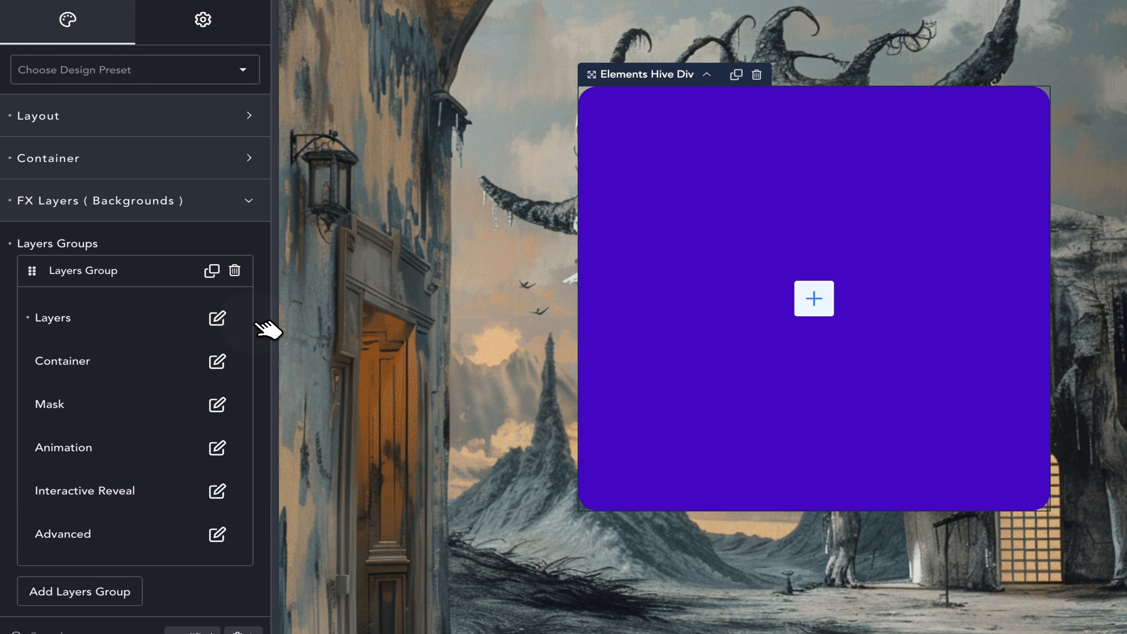
Reopen the color layer's settings and examine its options and the fill types offered by its color picker
click(153, 281)
click(151, 280)
click(217, 317)
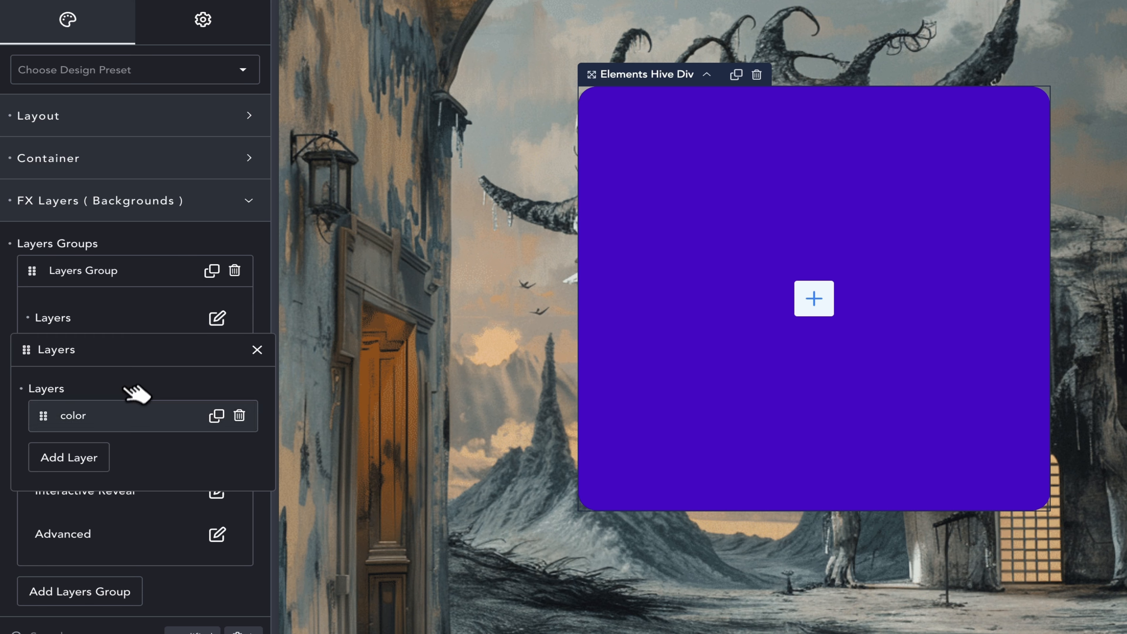
click(133, 411)
scroll(132, 415, down, 2)
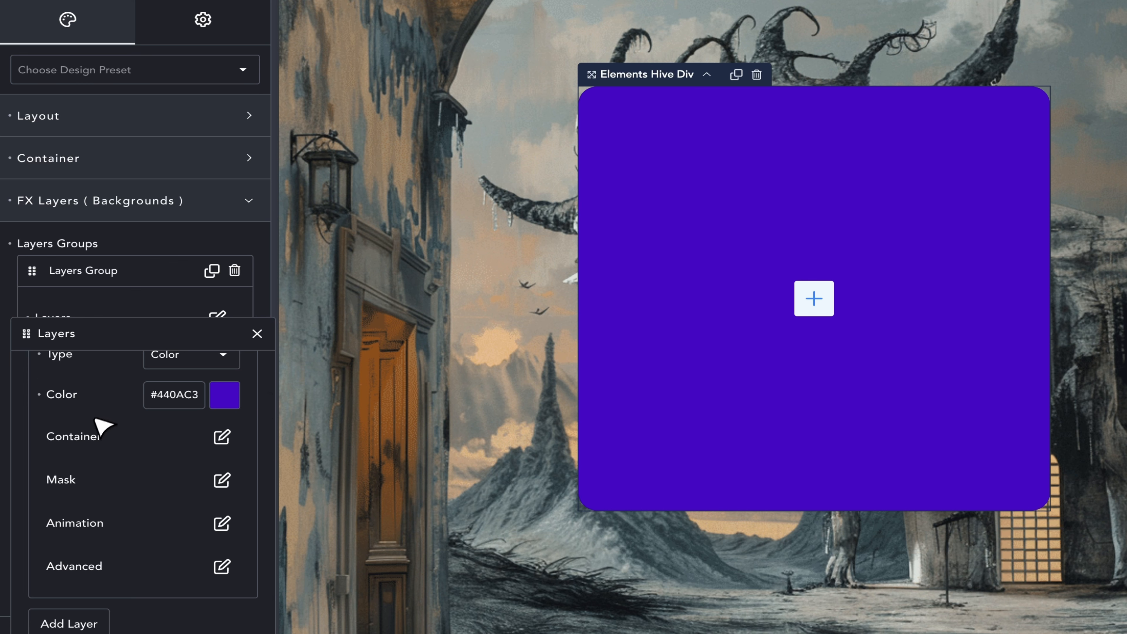
scroll(102, 426, up, 2)
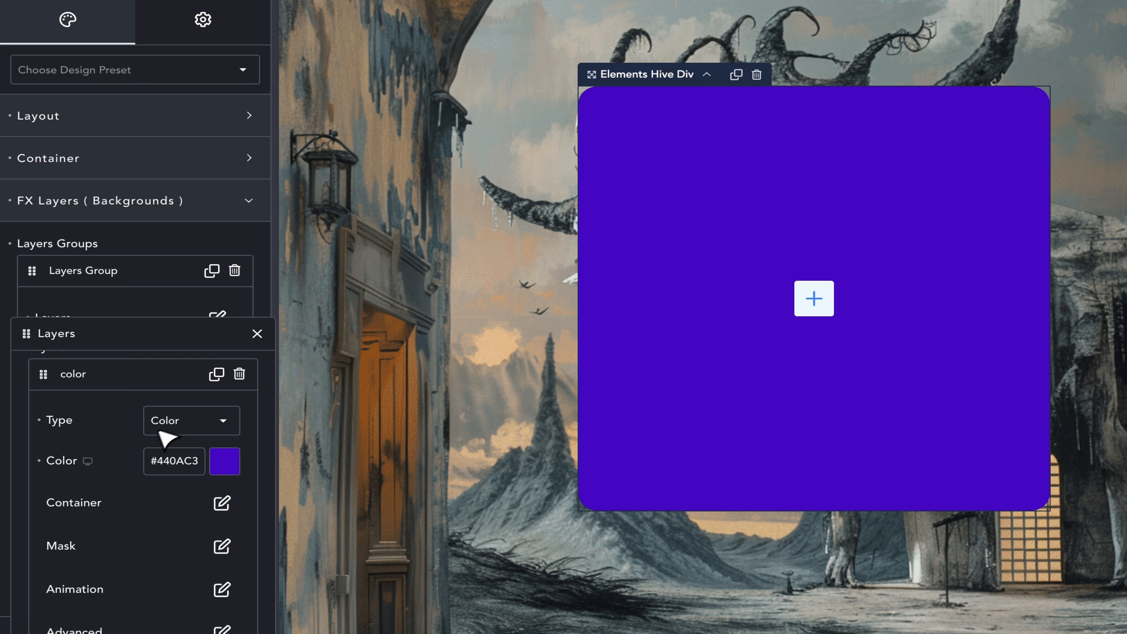
click(224, 461)
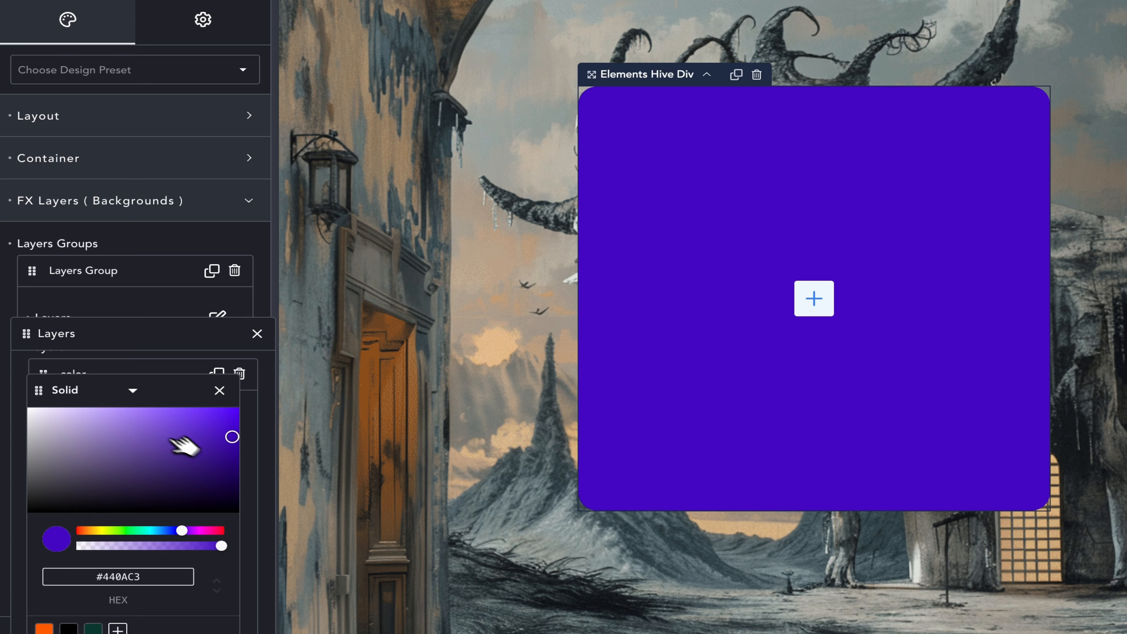
click(135, 391)
click(217, 359)
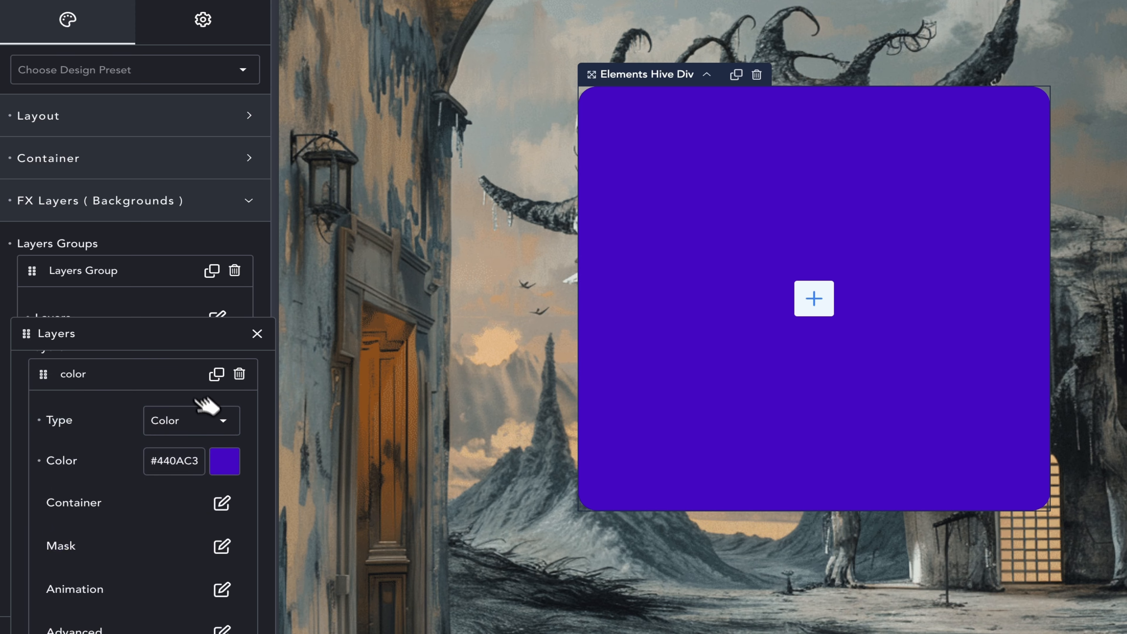
Change the layer type to Image and choose the flower creature picture from the media library
click(208, 419)
click(216, 461)
scroll(197, 466, down, 3)
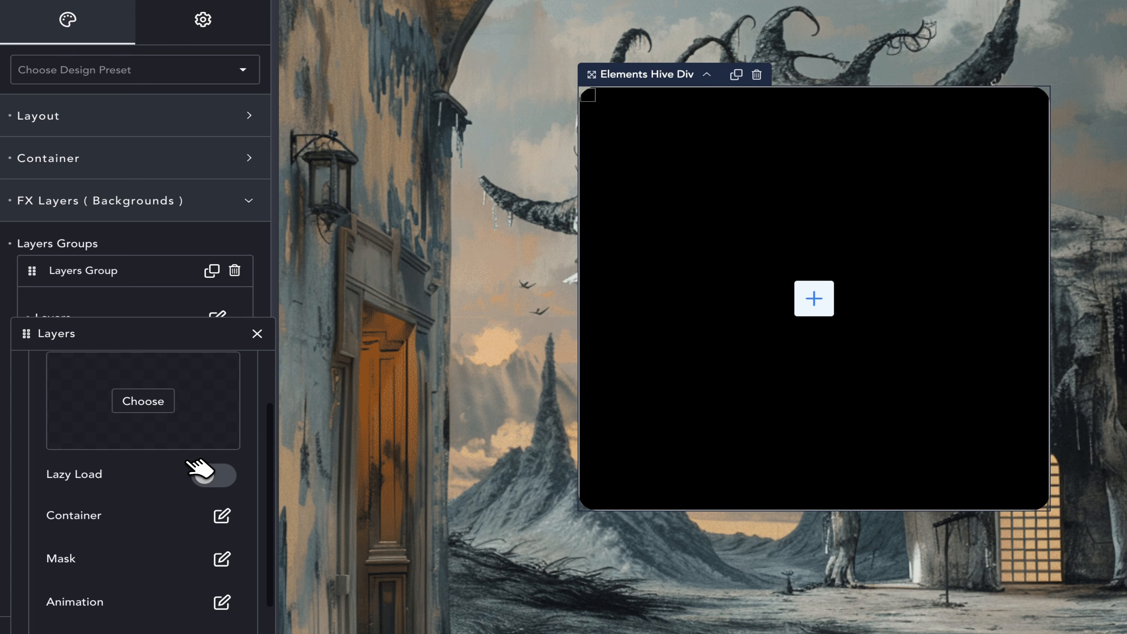
click(150, 381)
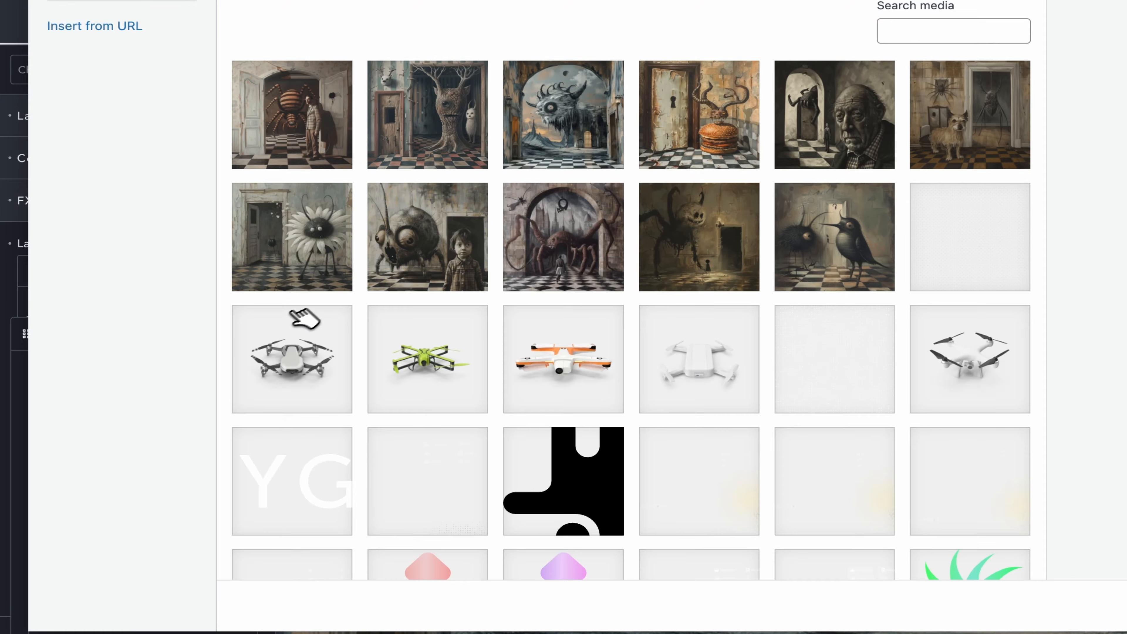
click(313, 251)
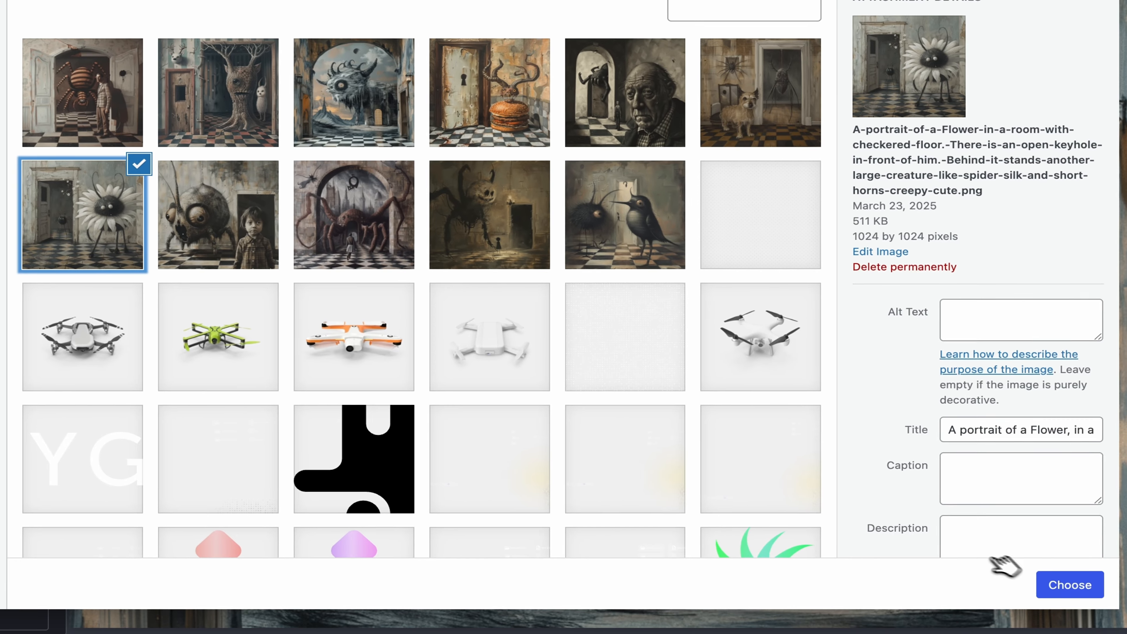
click(1061, 585)
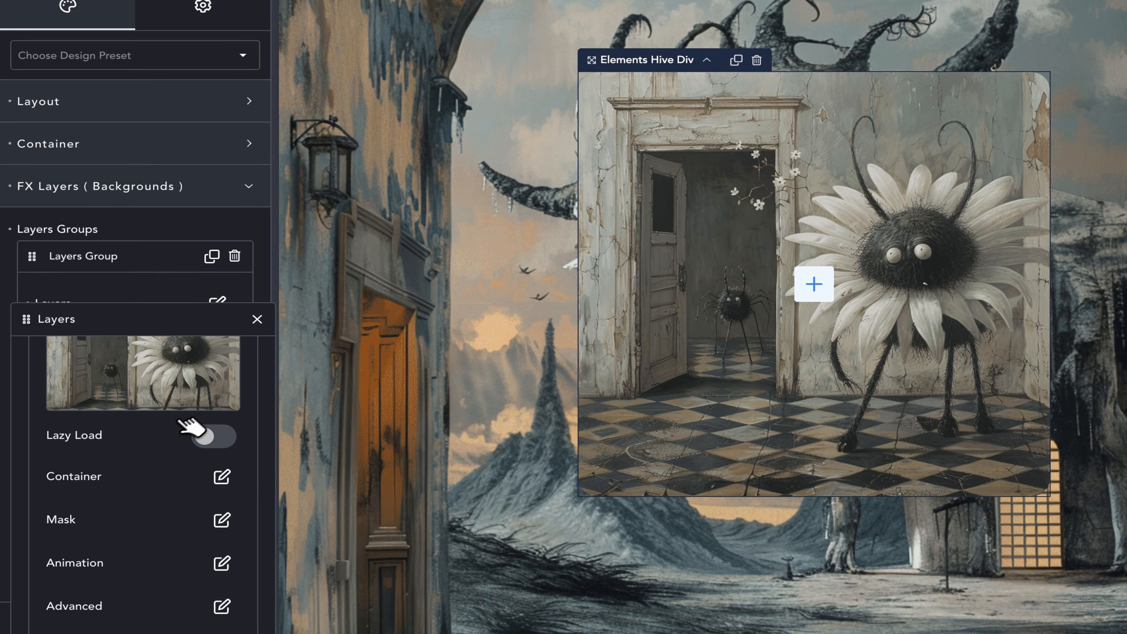
Examine the image layer's container settings, including the Object Fit choices, and close them unchanged
scroll(199, 404, up, 2)
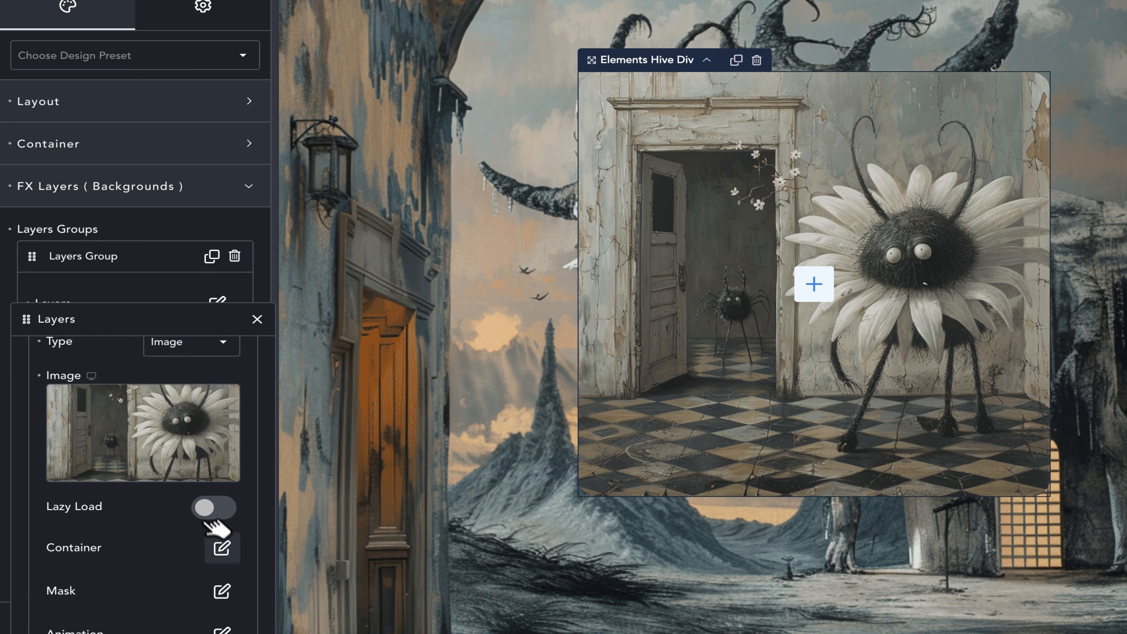
click(221, 547)
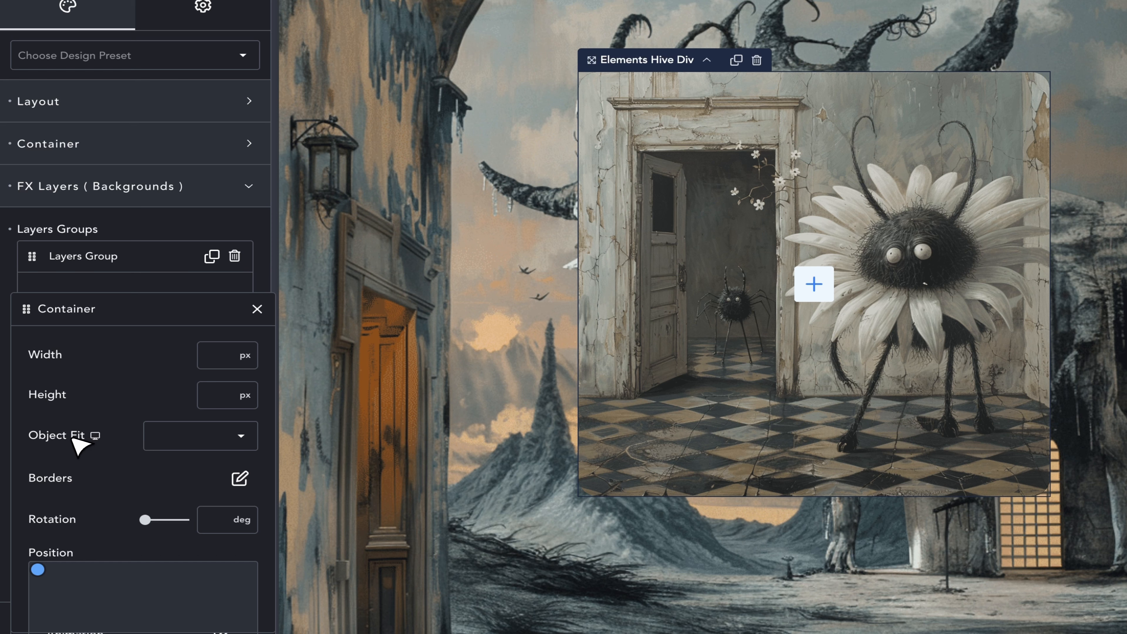
click(177, 444)
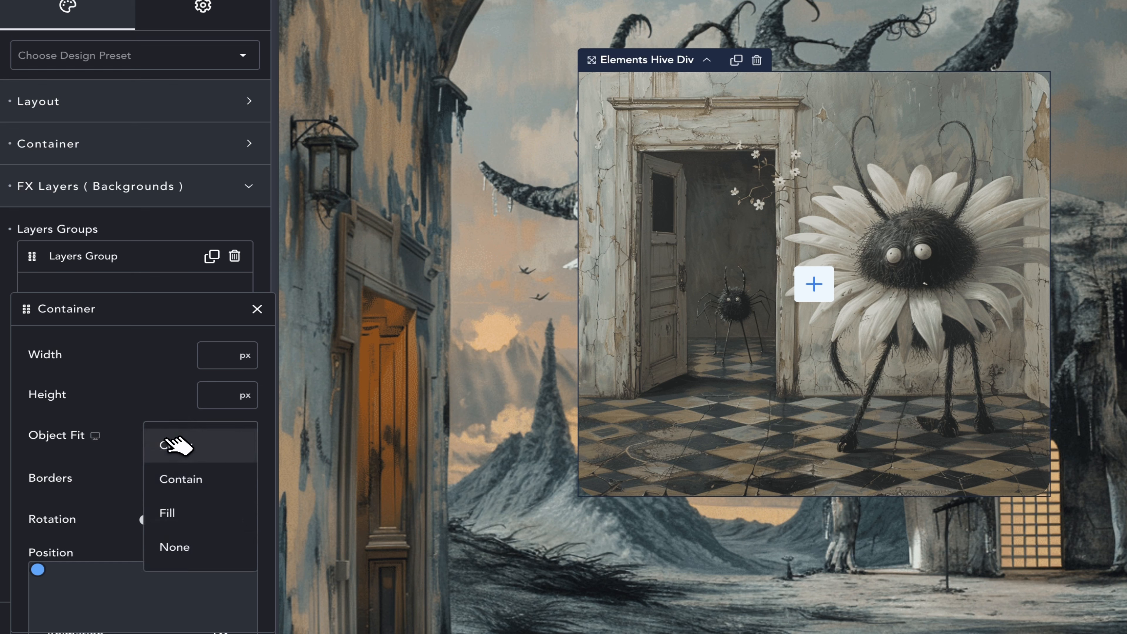
click(168, 404)
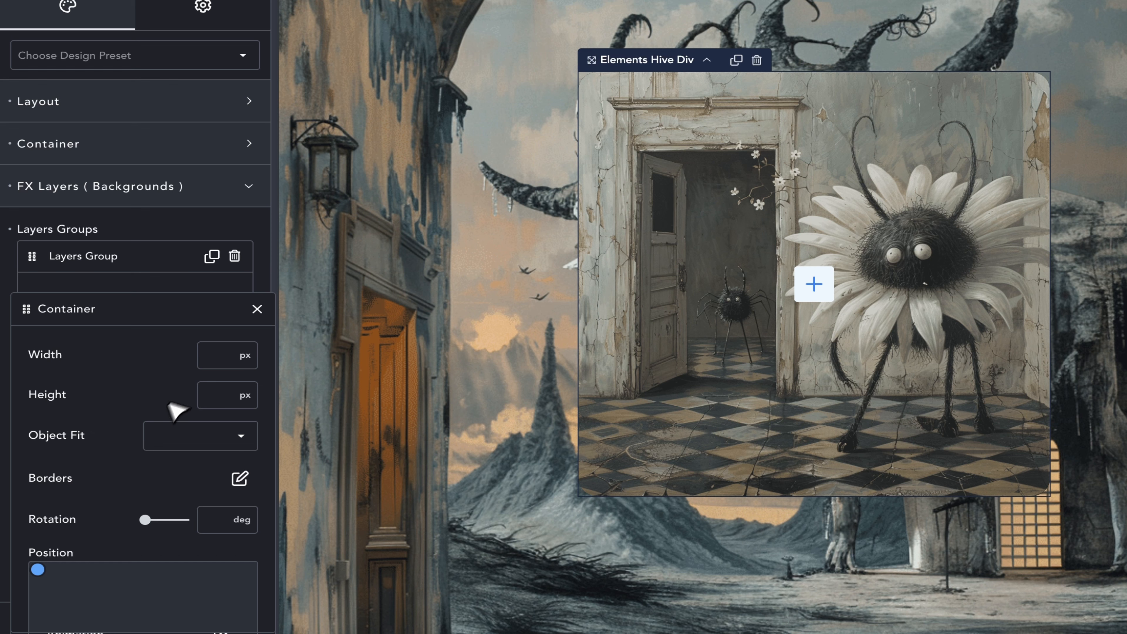
click(257, 309)
Change the layer type to Video and look through its MP4, Webm and fallback image settings
scroll(166, 395, up, 1)
click(189, 393)
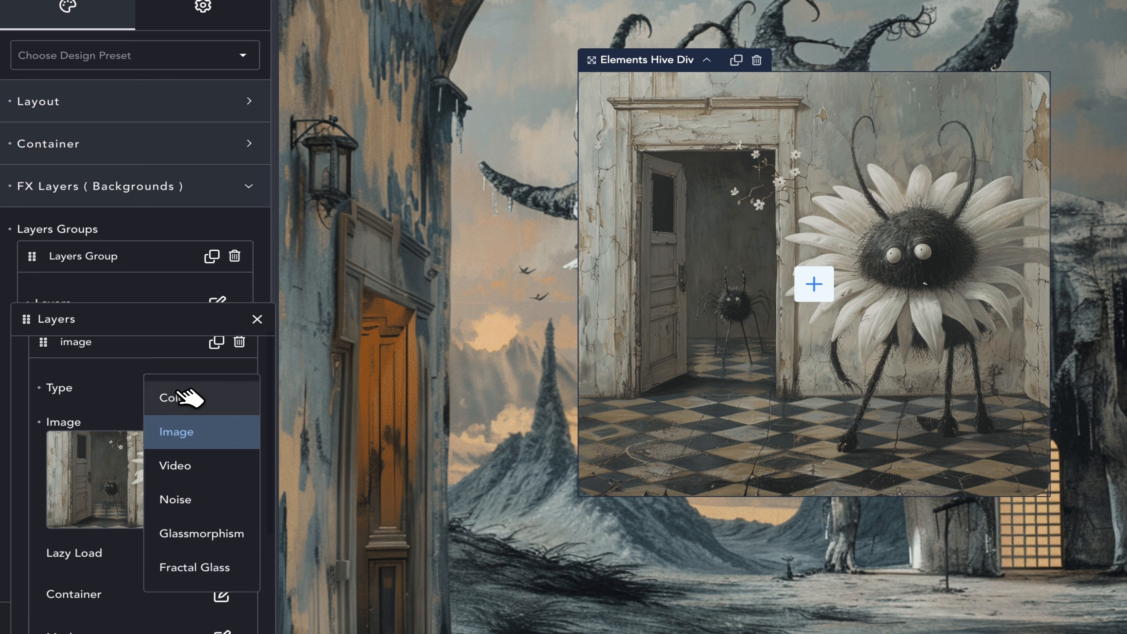
click(182, 466)
click(221, 430)
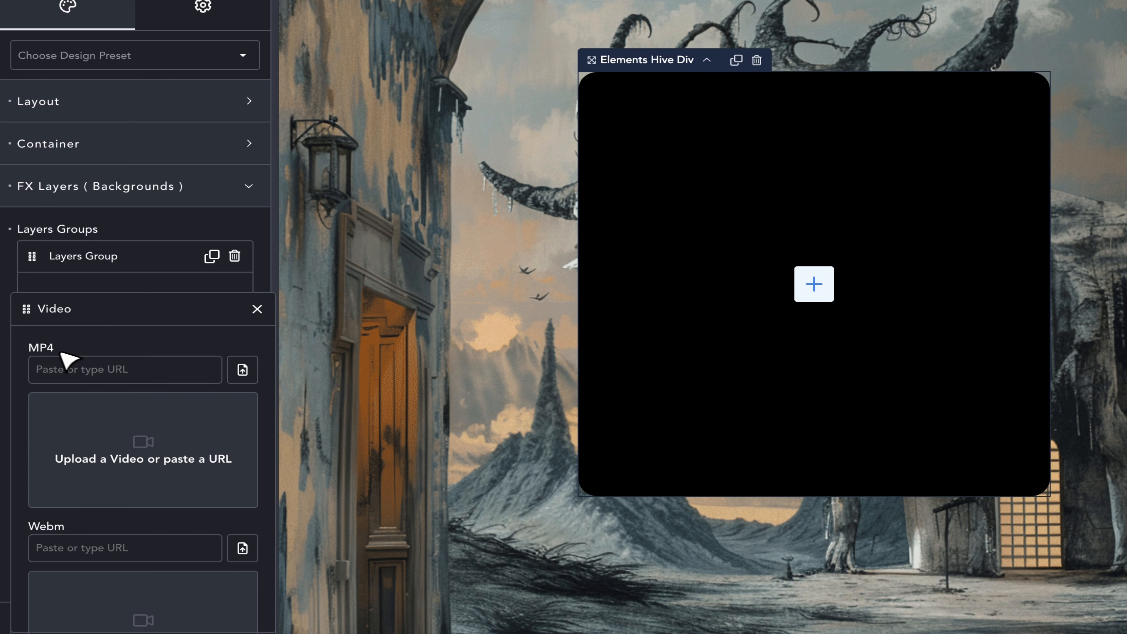
scroll(95, 521, down, 5)
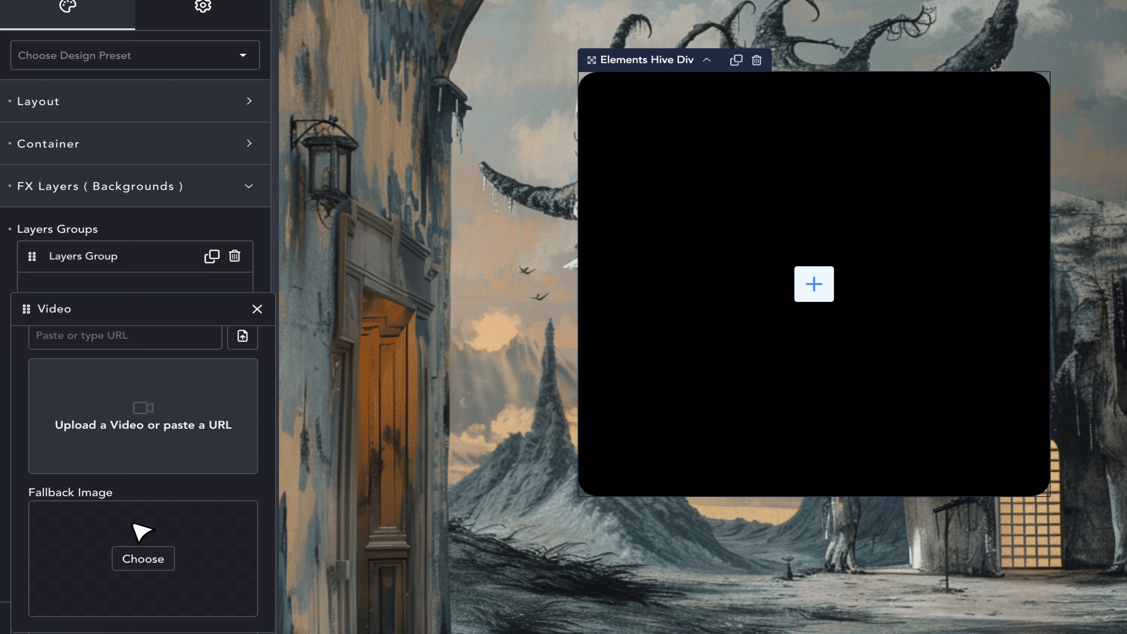
scroll(137, 526, up, 5)
click(256, 309)
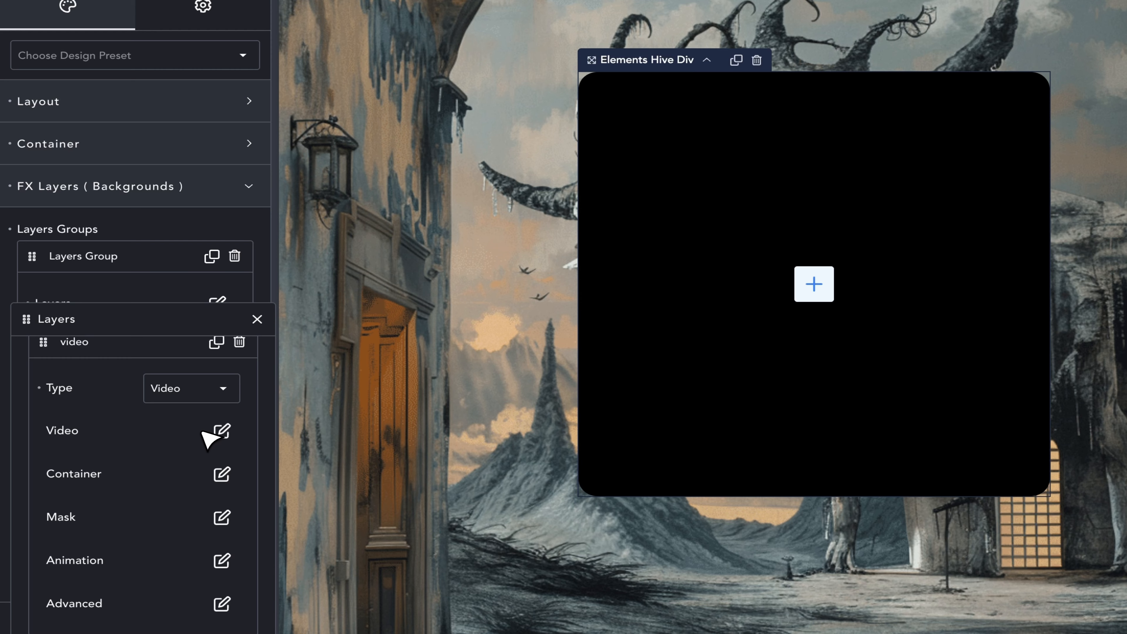
Change the layer type to Noise and set the noise color to light green #BBE480
click(222, 390)
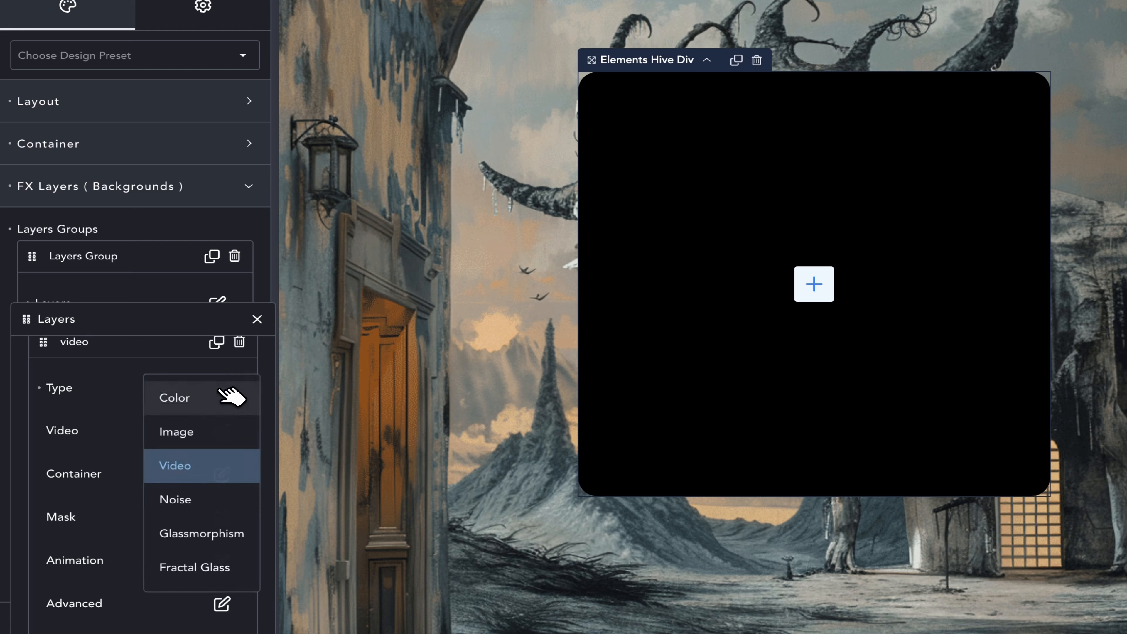
click(201, 501)
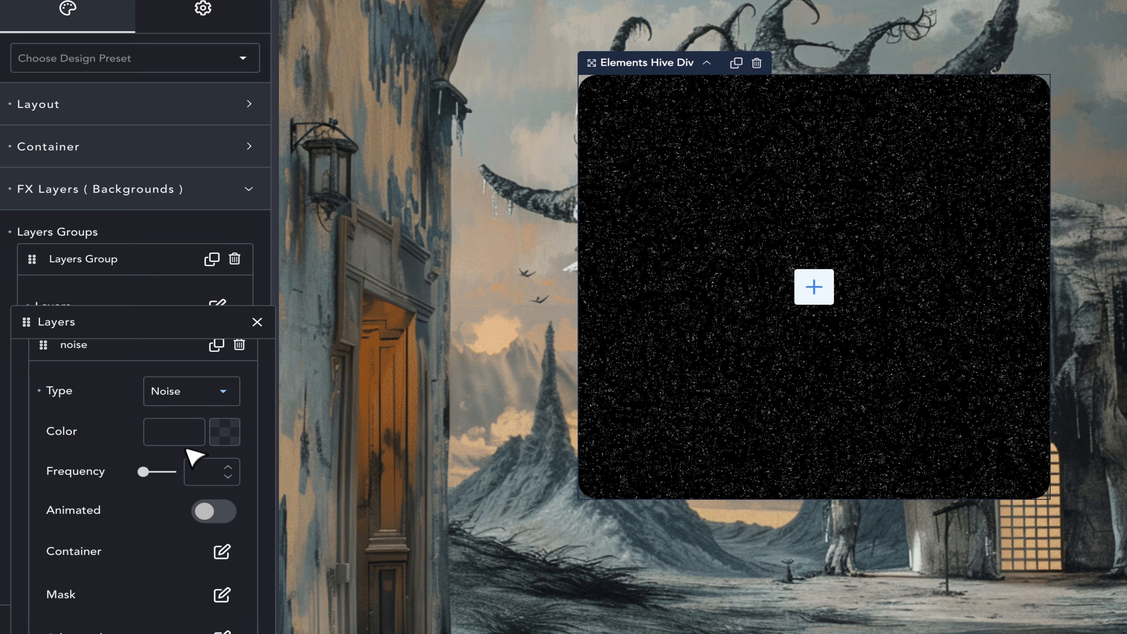
click(229, 428)
click(111, 409)
drag(111, 409, 120, 408)
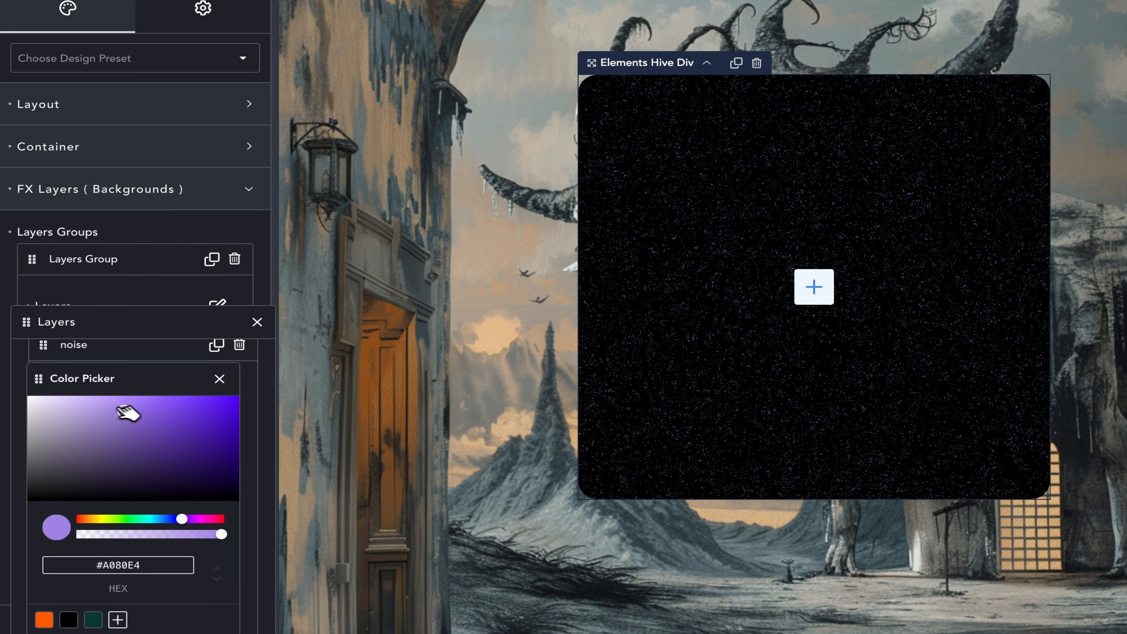
drag(153, 518, 119, 520)
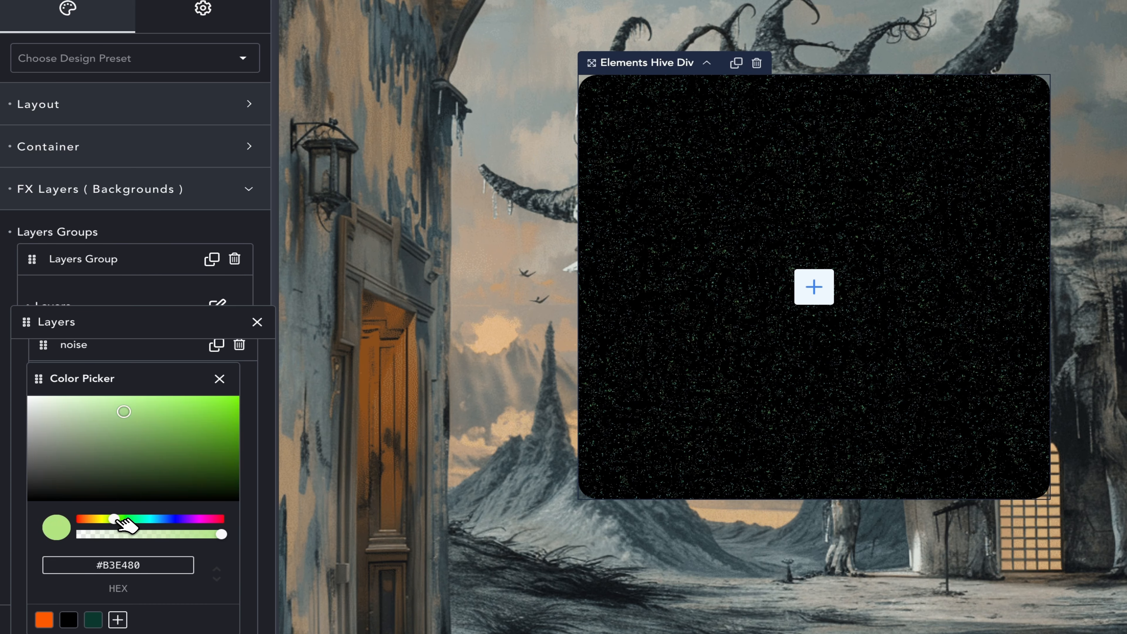
click(173, 366)
Set the noise frequency to 3 and try the noise animation at a different speed, leaving animation off
drag(153, 471, 195, 474)
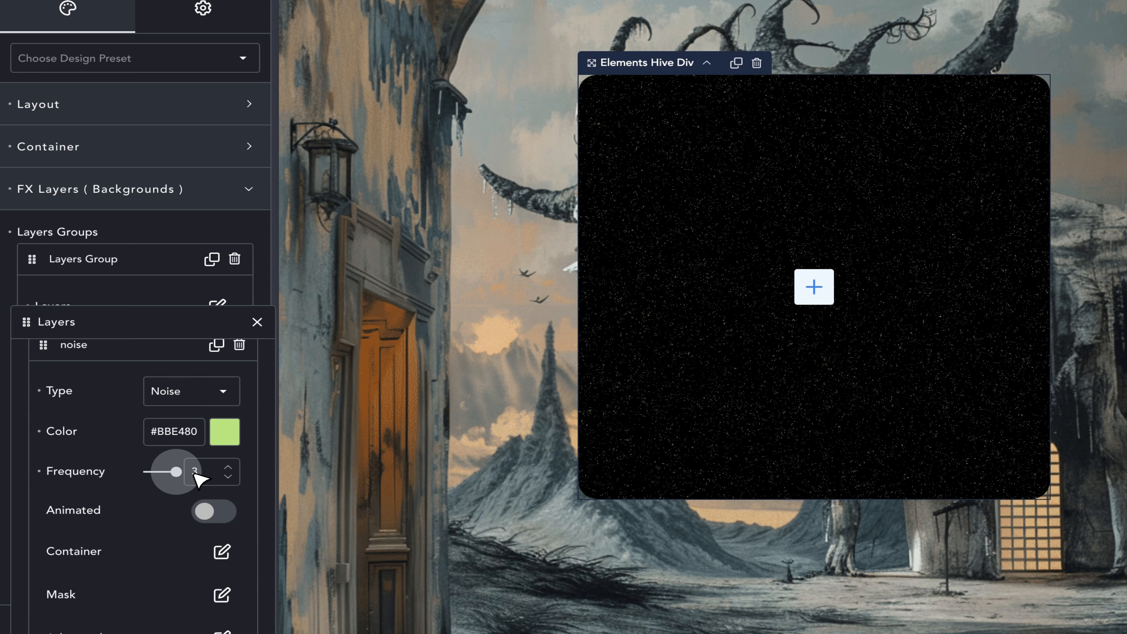
click(221, 510)
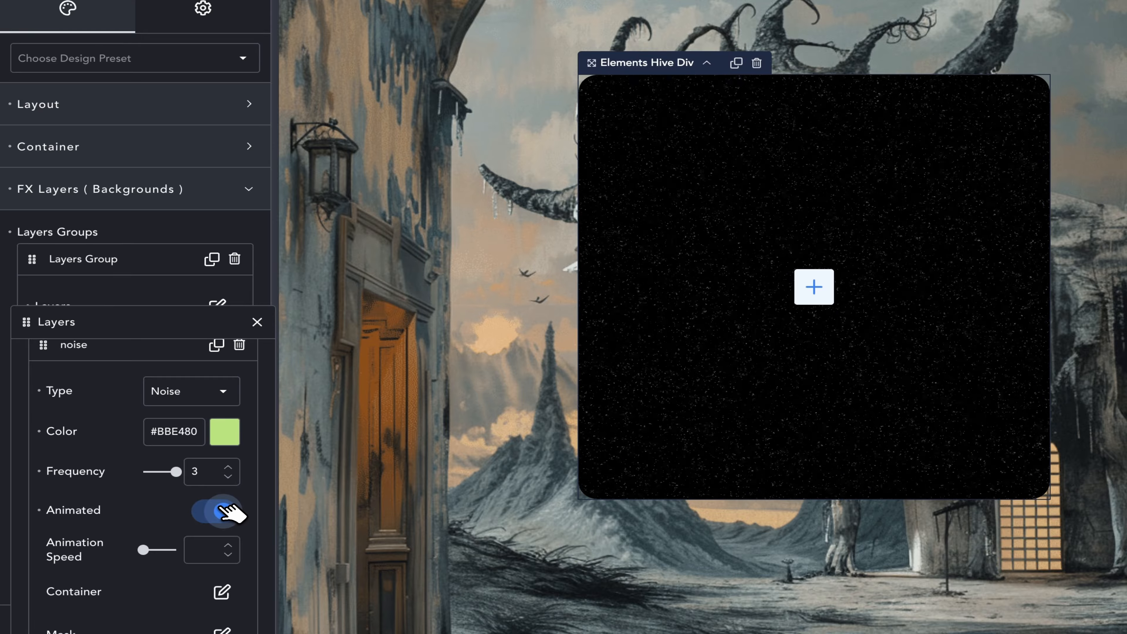
mouse_move(142, 549)
mouse_down()
mouse_move(193, 552)
mouse_move(151, 550)
mouse_move(161, 552)
mouse_up()
click(205, 514)
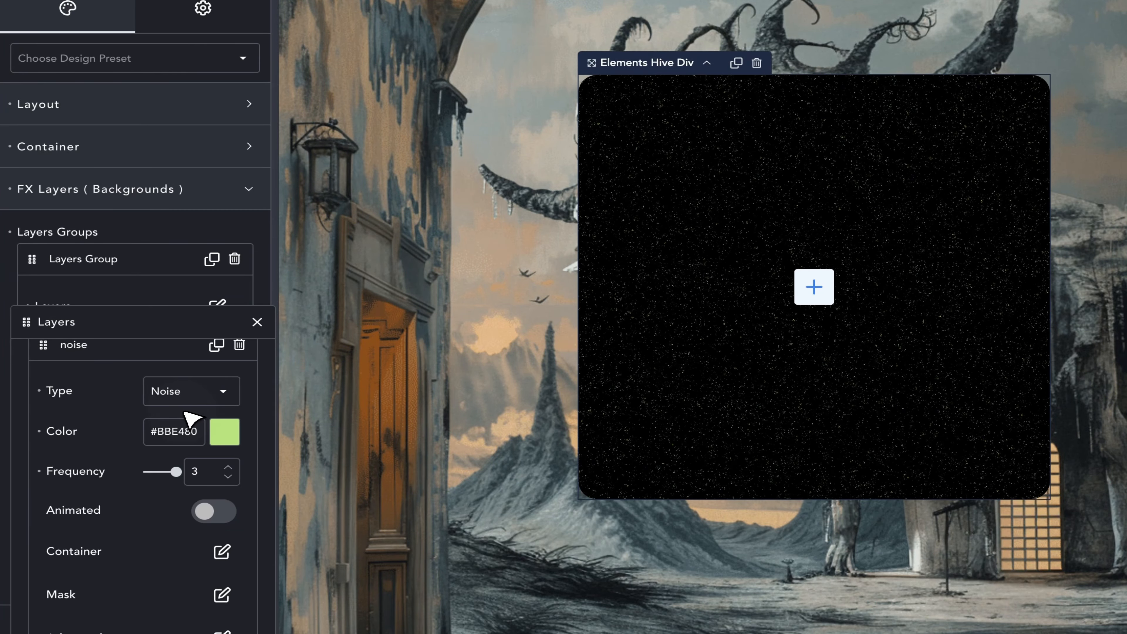
Change the layer type to Glassmorphism, collapse the layers group and remove the div's black base background
click(196, 400)
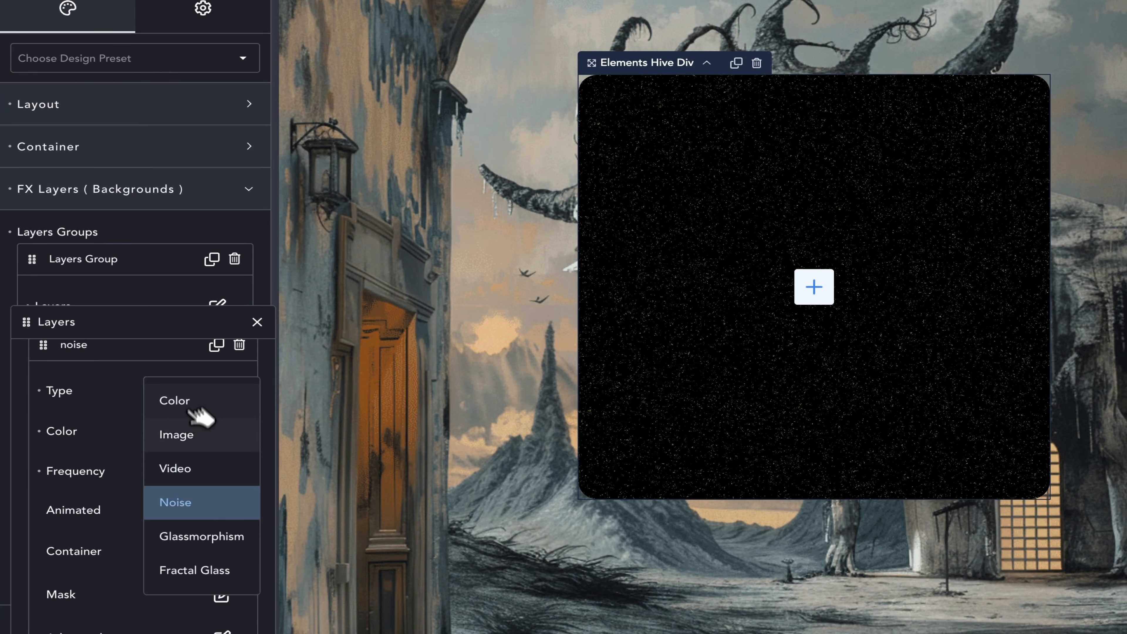
click(205, 538)
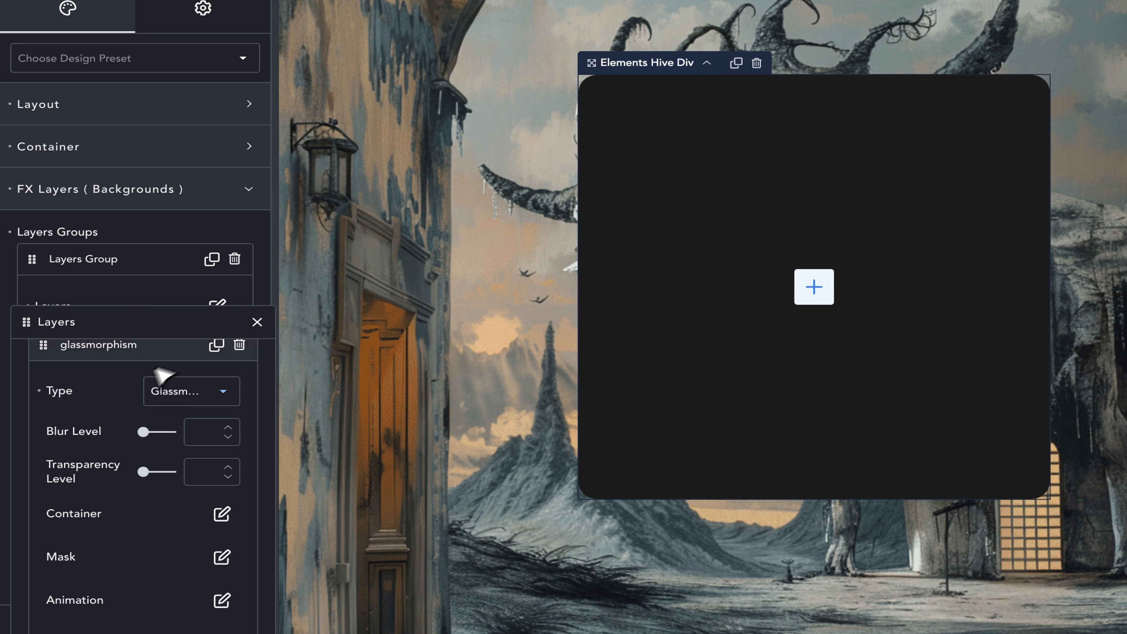
click(257, 322)
click(150, 272)
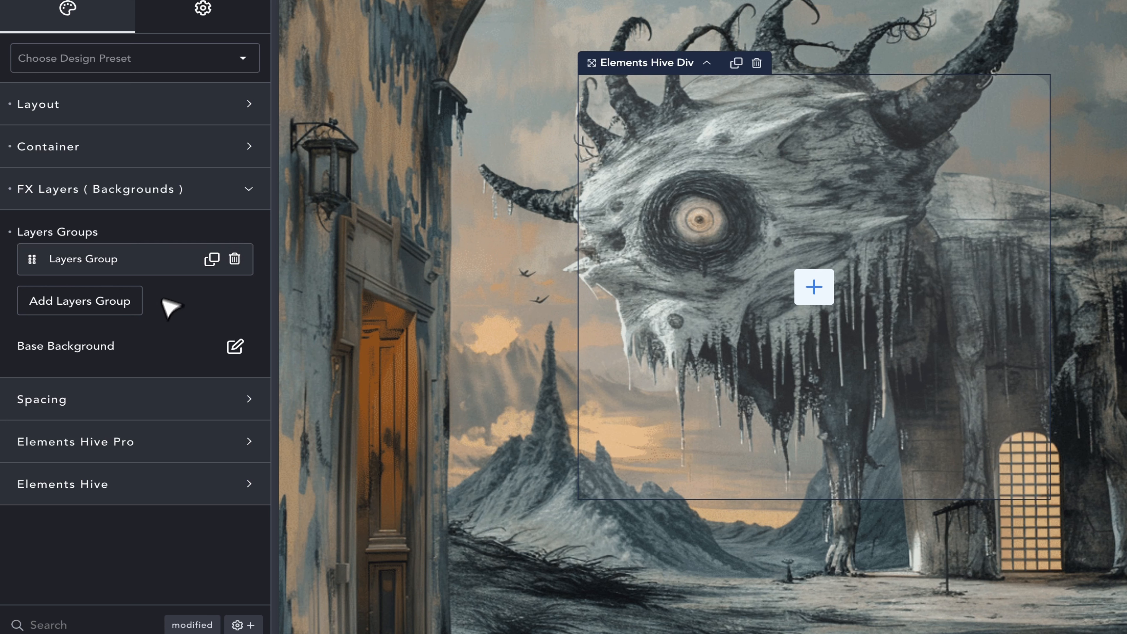
Reopen the glassmorphism layer, set its blur level to 9 and try adjusting its transparency level
click(172, 260)
click(216, 307)
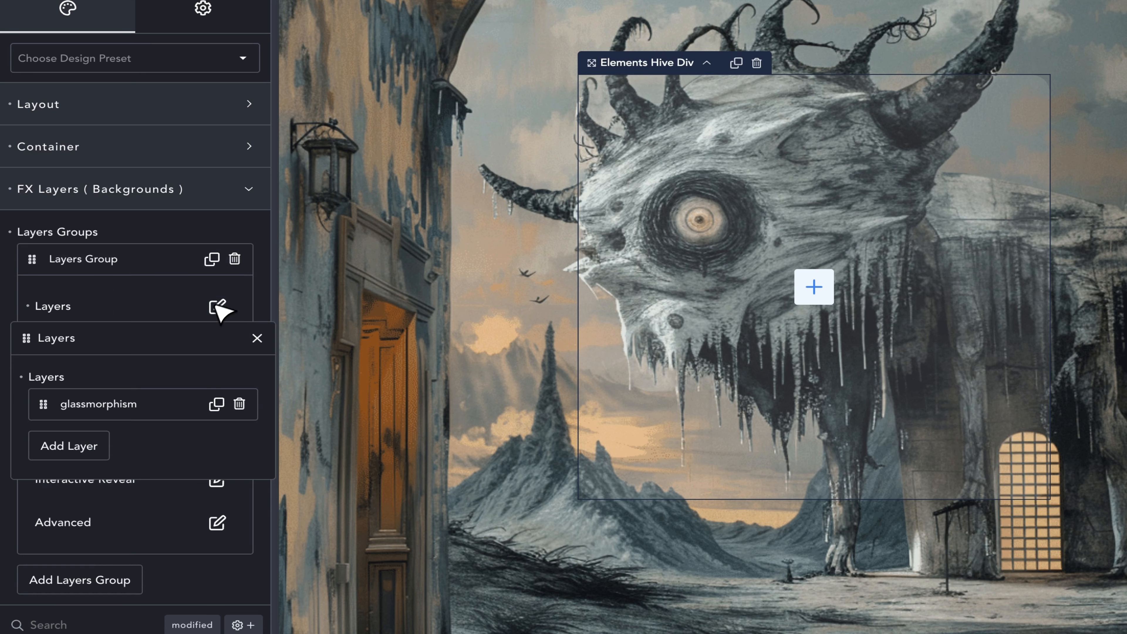
click(172, 399)
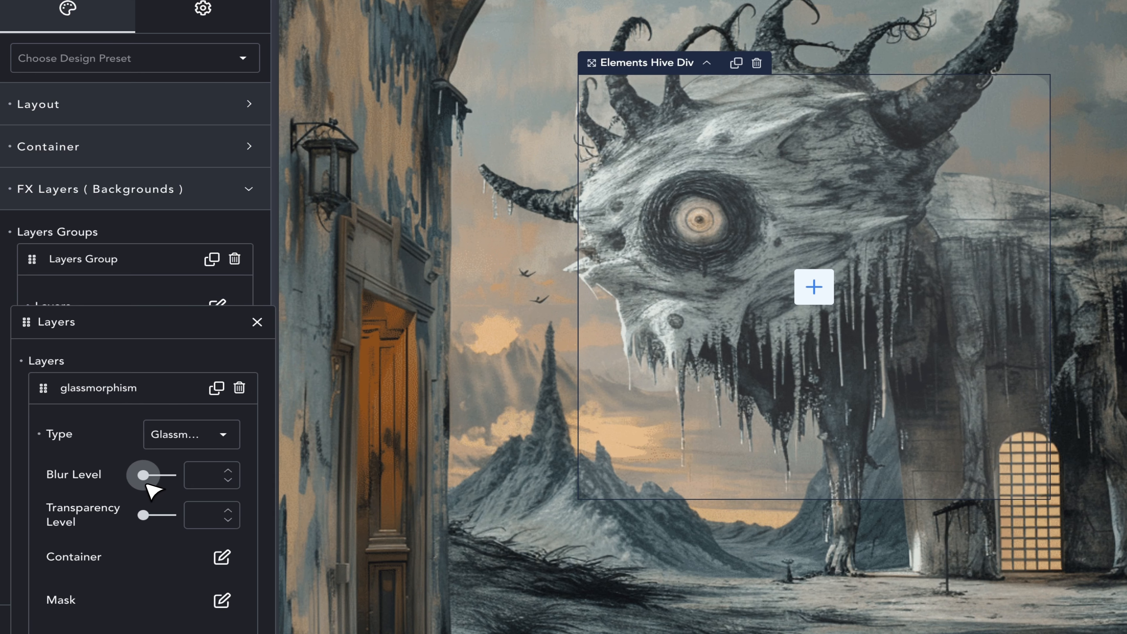
drag(143, 475, 158, 484)
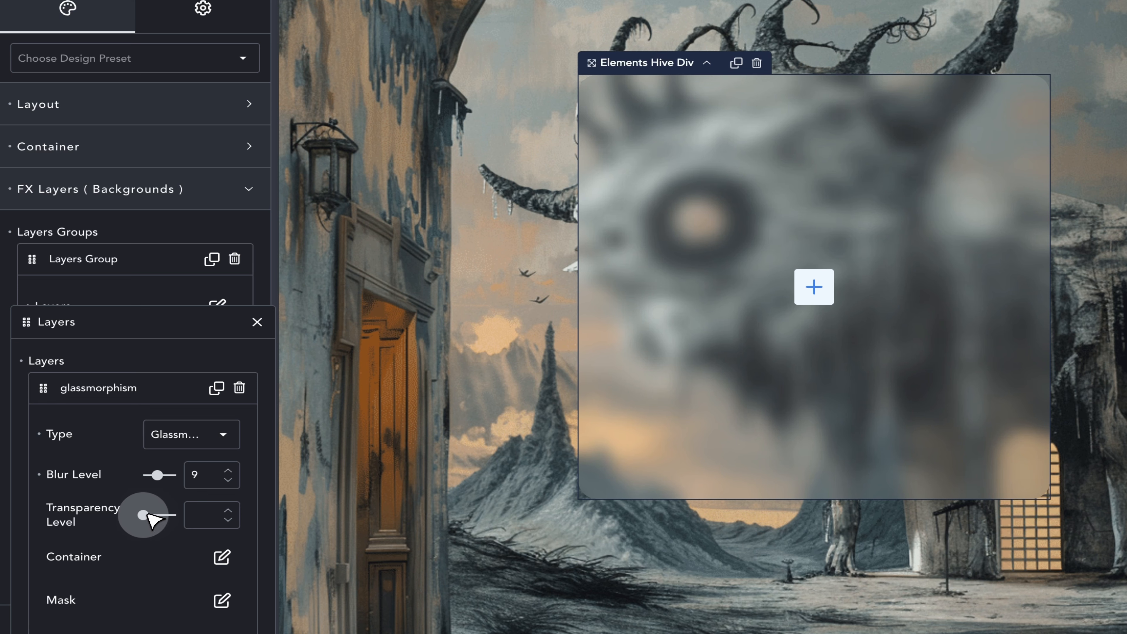
drag(147, 515, 46, 515)
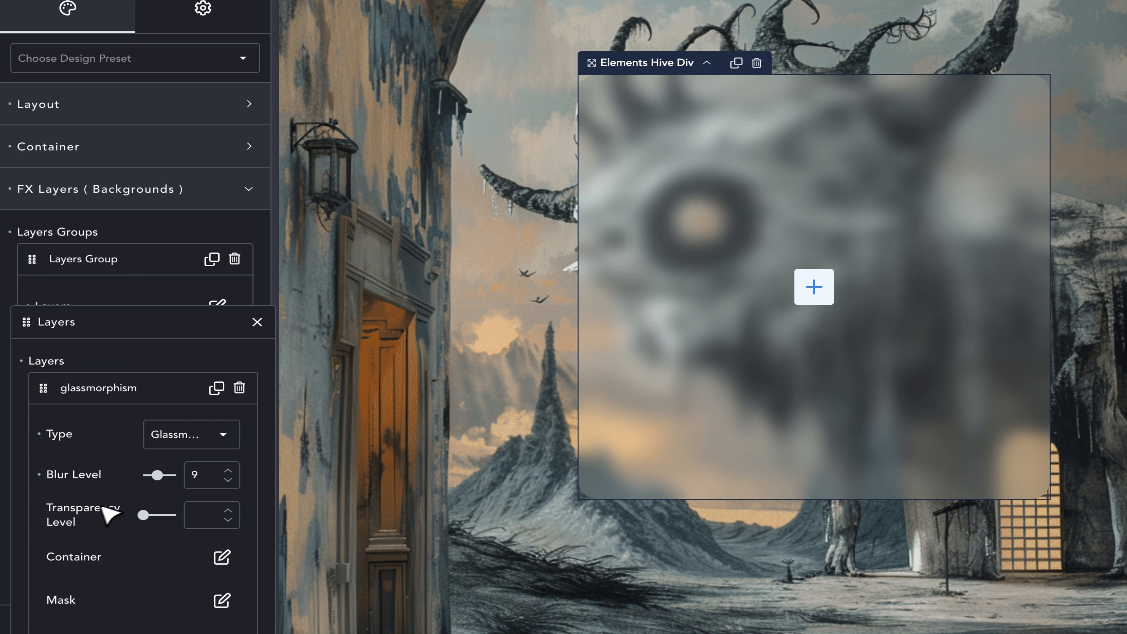
Change the layer type to Fractal Glass
click(191, 437)
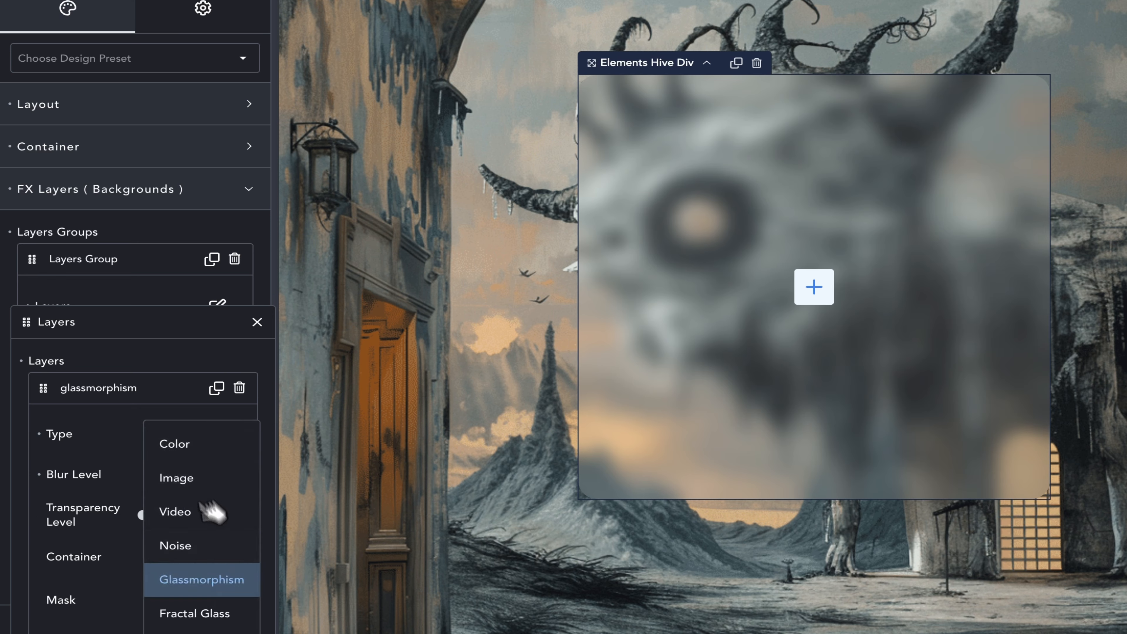
click(200, 613)
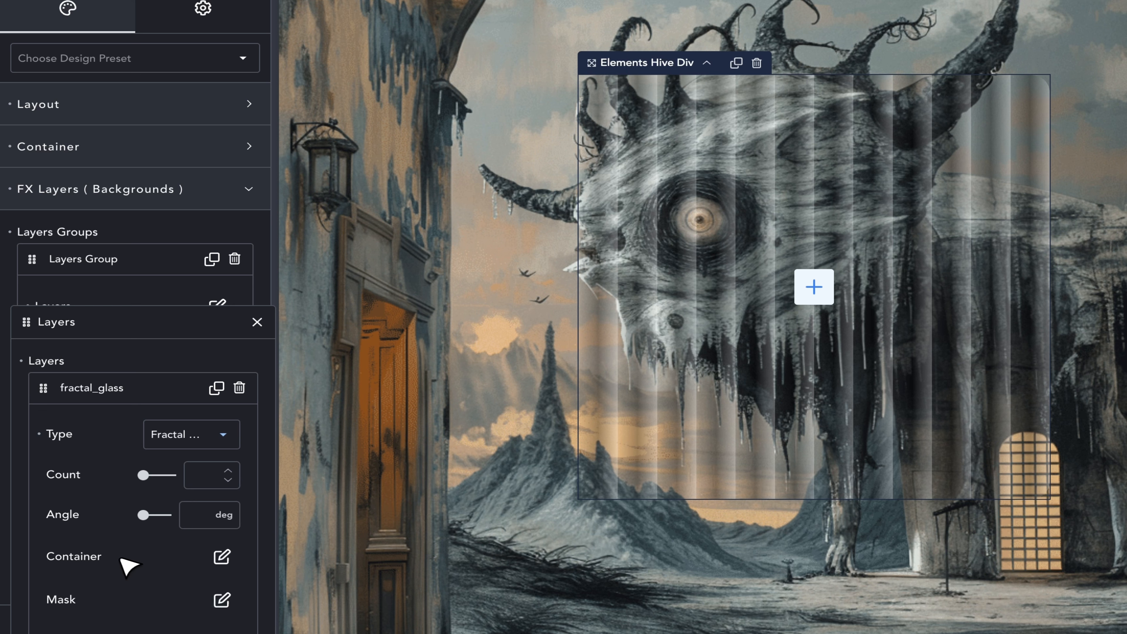
Try a count of 3 and a different angle on the fractal glass layer, and reset both settings
drag(144, 477, 155, 516)
click(40, 513)
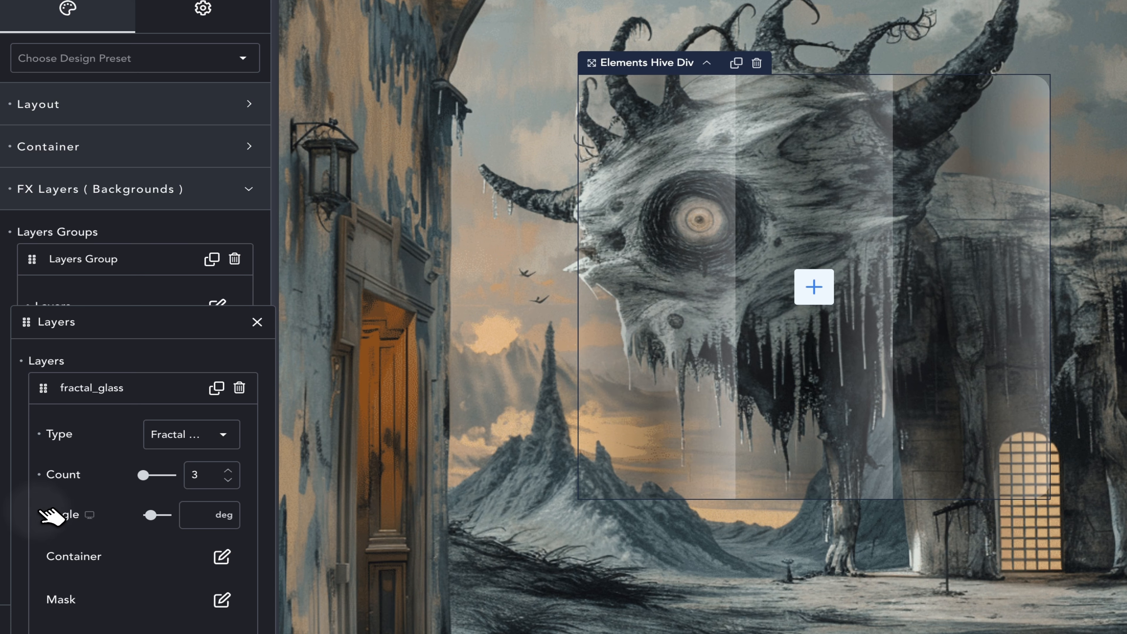
click(40, 474)
Change the fractal glass layer's type to Color
click(185, 434)
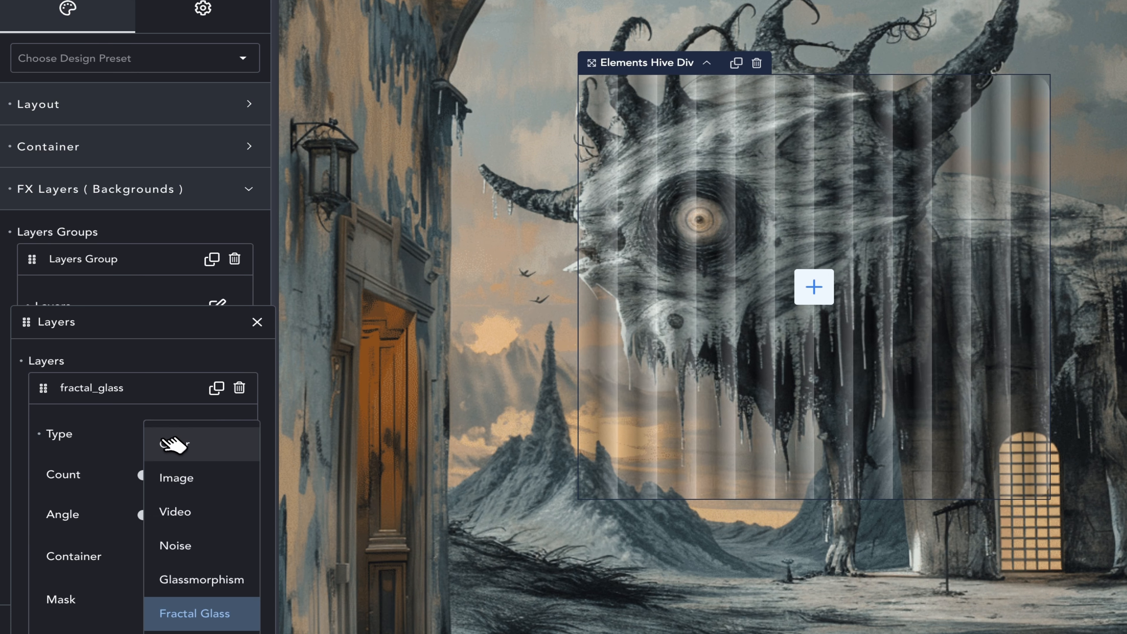
click(173, 444)
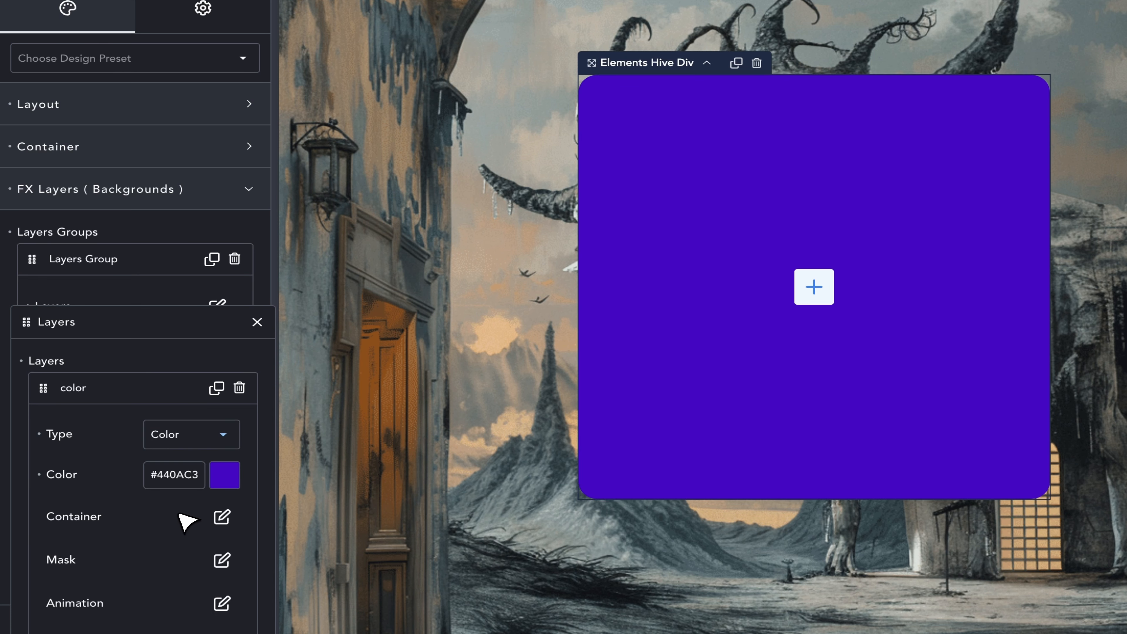
scroll(189, 524, down, 2)
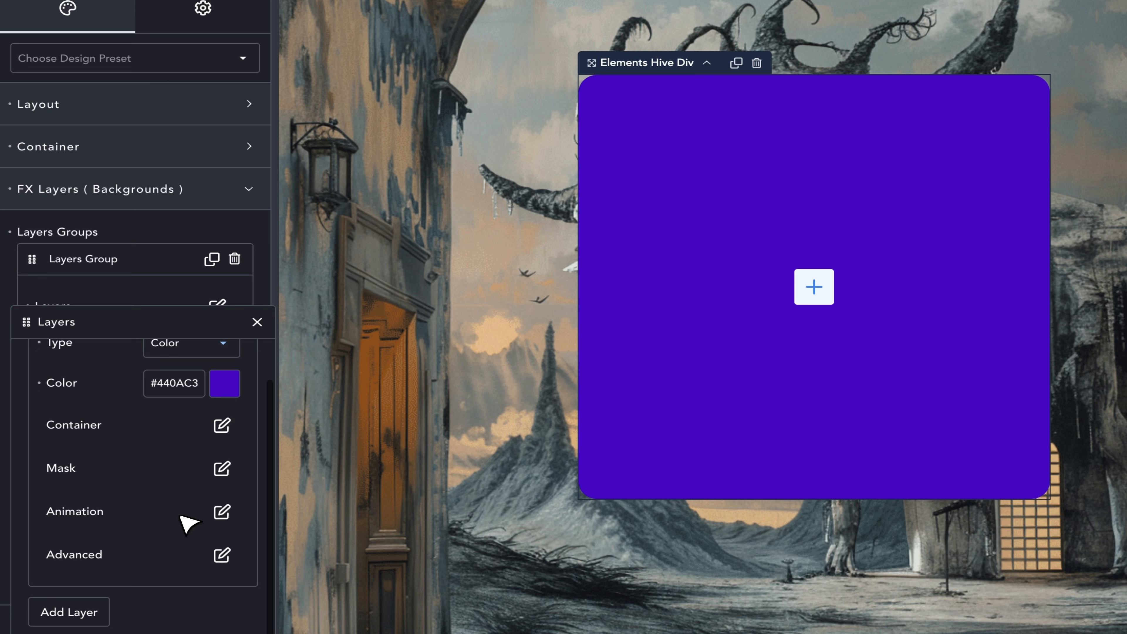
scroll(189, 510, up, 2)
Collapse the layers group and set the div's base background to solid black (#000000)
click(182, 261)
click(234, 345)
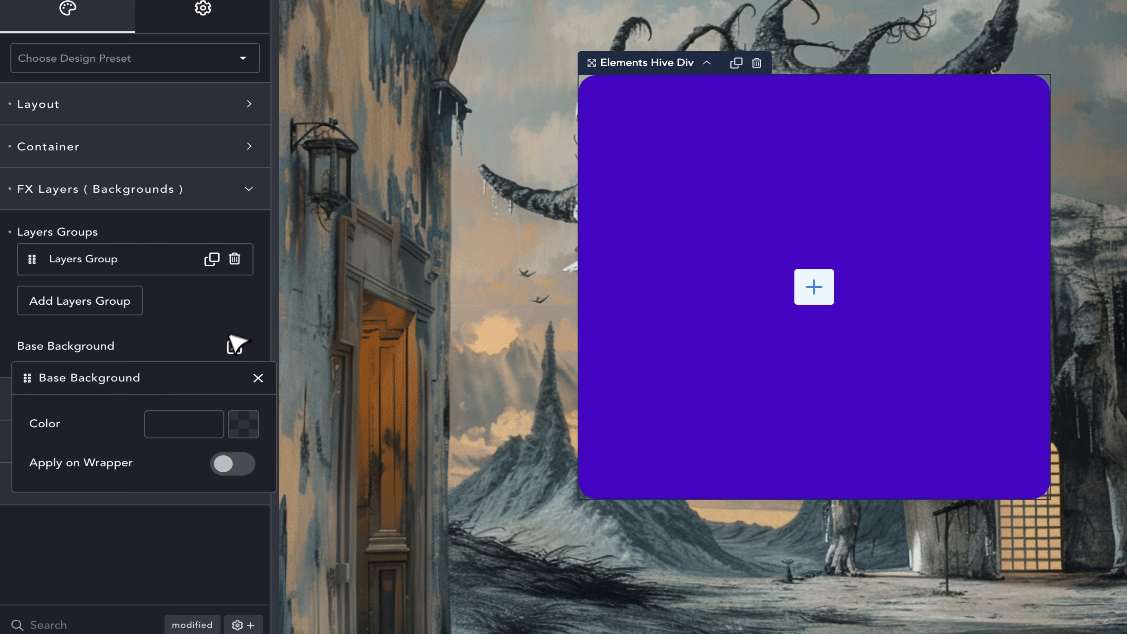
click(237, 426)
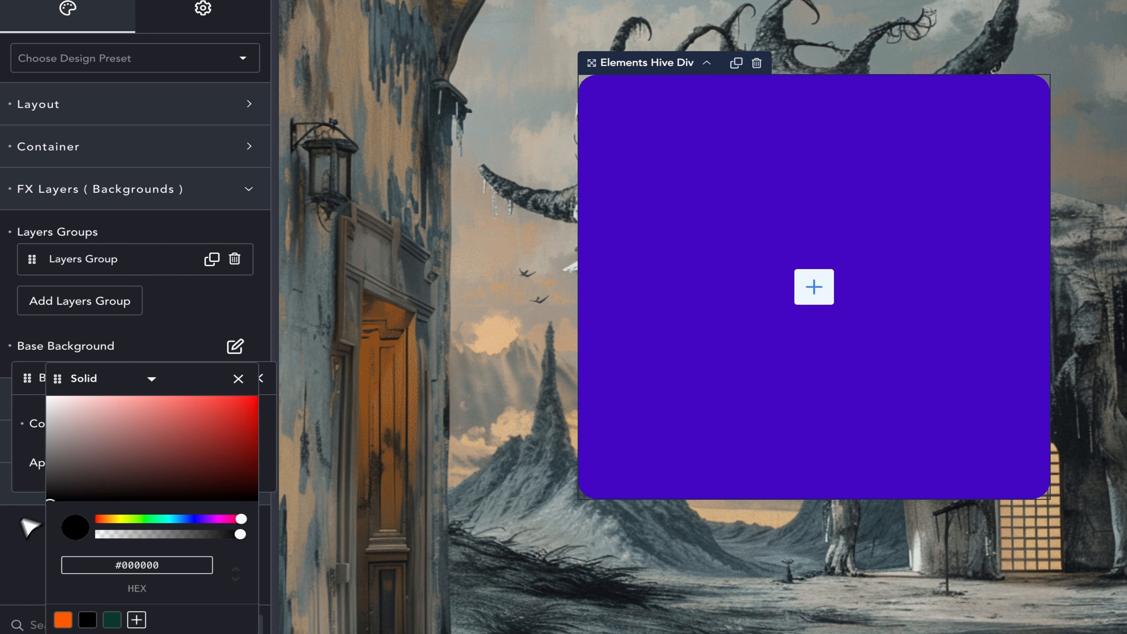
click(184, 323)
Reopen the color layer and set its container to 200 px wide and 200 px high
click(160, 267)
click(217, 307)
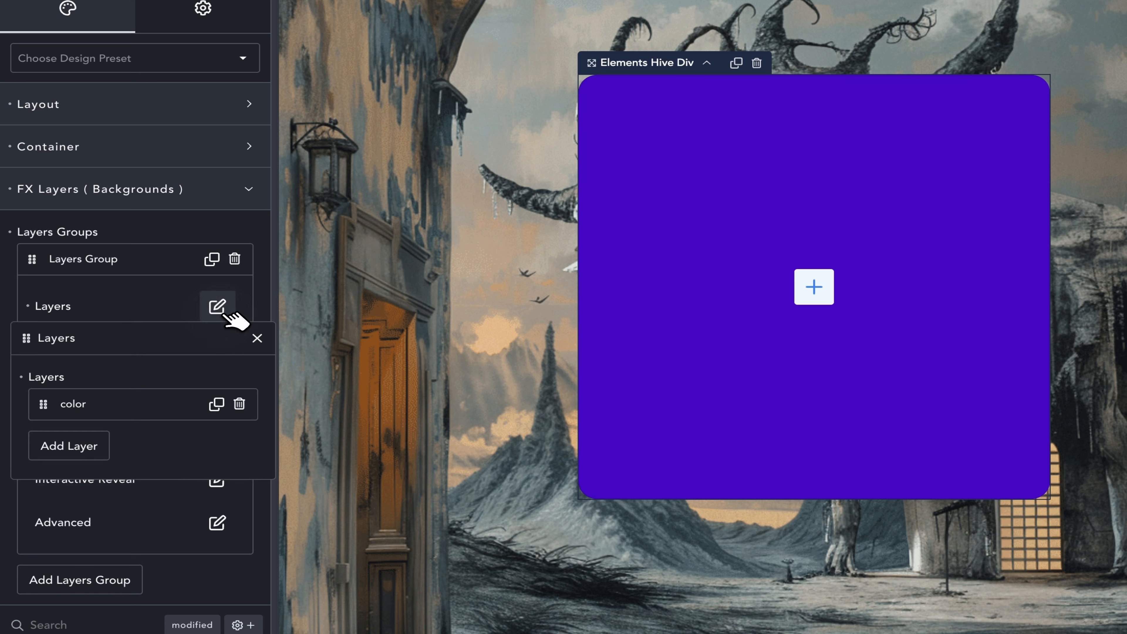
click(158, 404)
scroll(164, 422, down, 2)
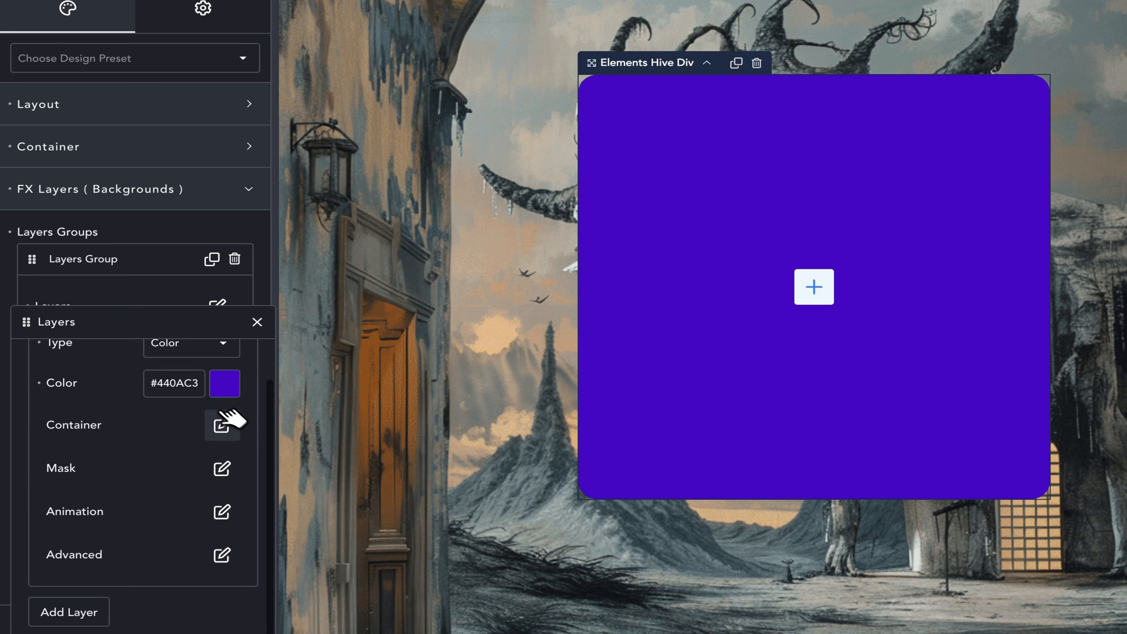
click(222, 425)
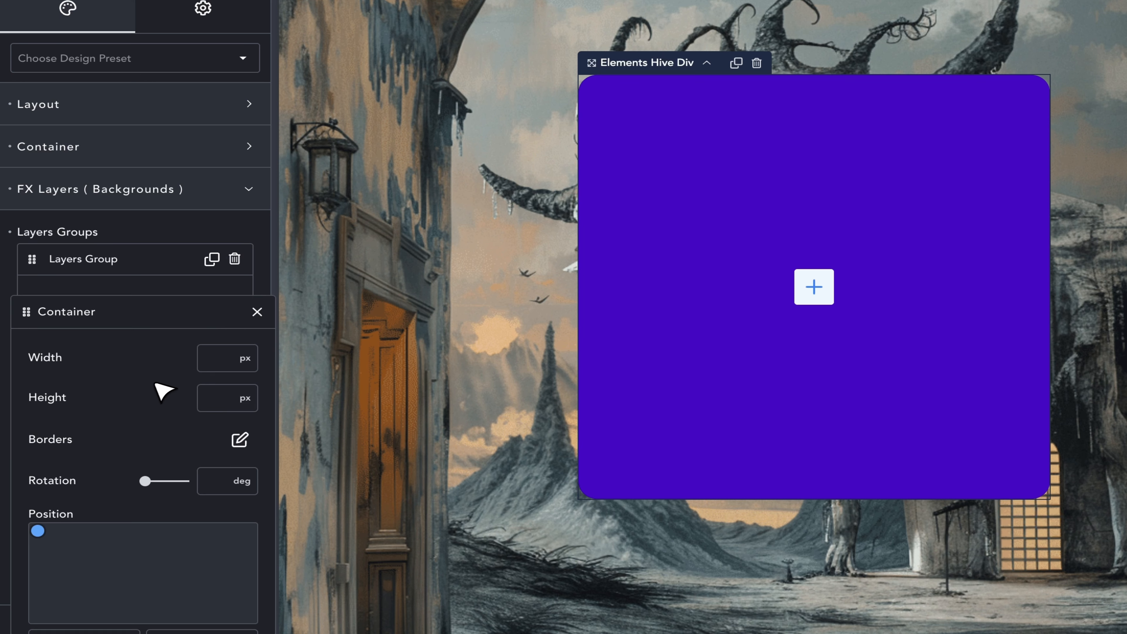
click(206, 360)
text(200)
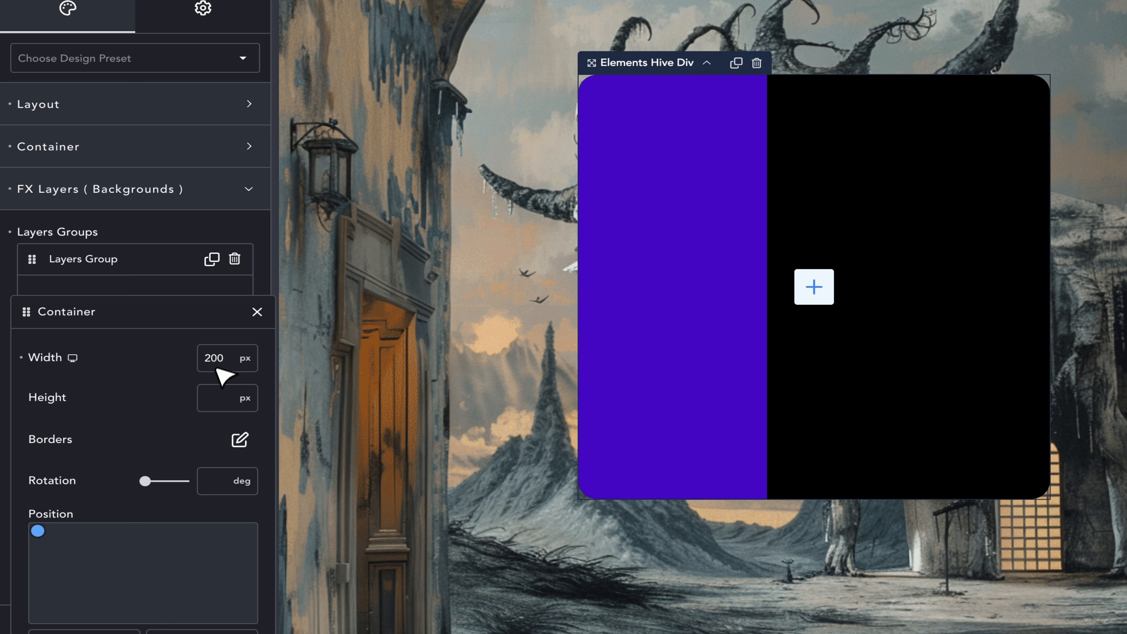
text(200)
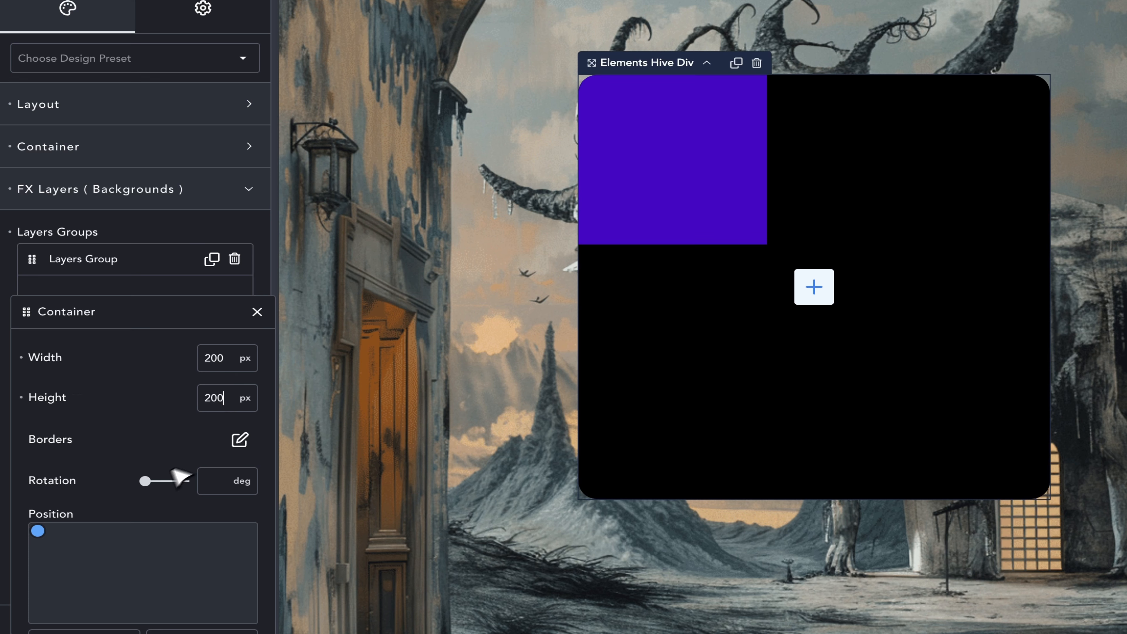
Try a 999 px border radius on the layer's container and reset the border settings
click(241, 439)
click(222, 404)
text(999)
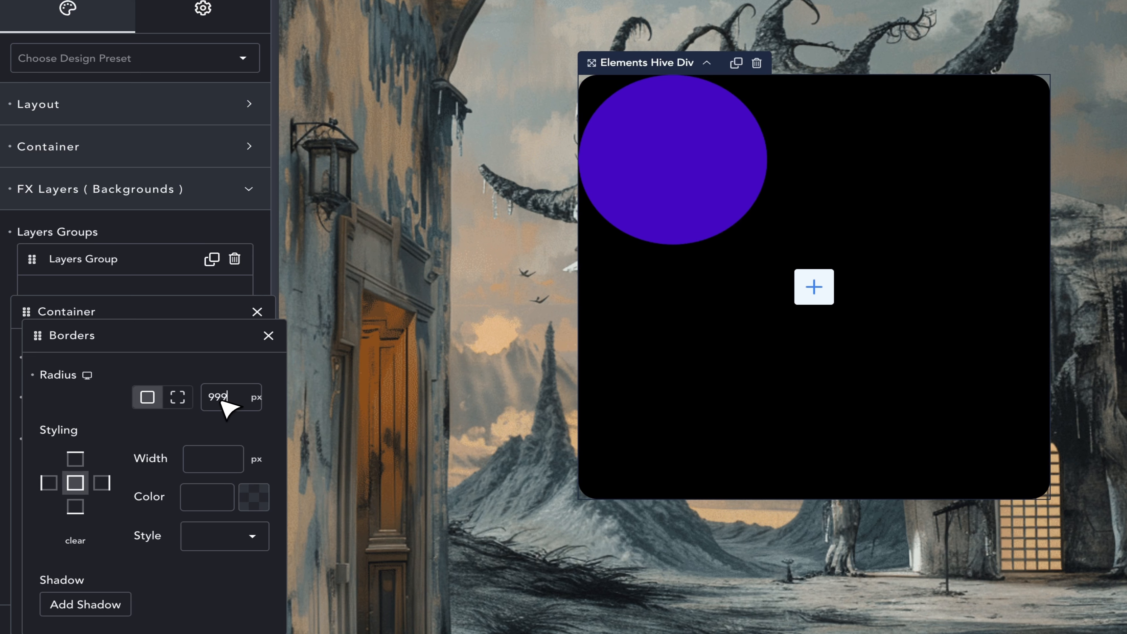
click(267, 335)
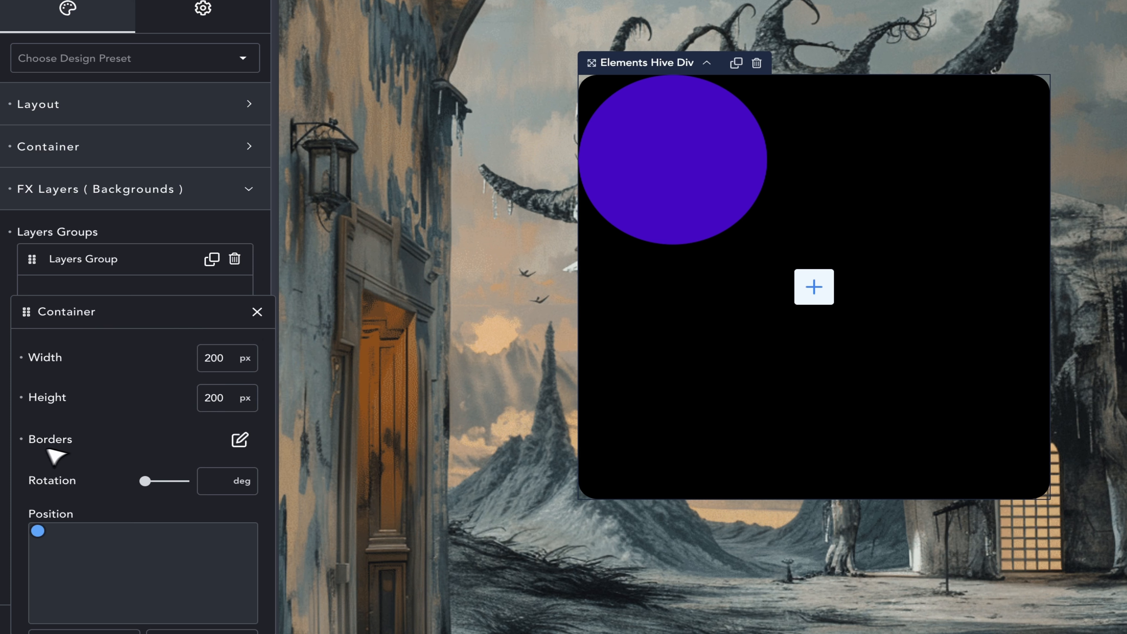
click(21, 439)
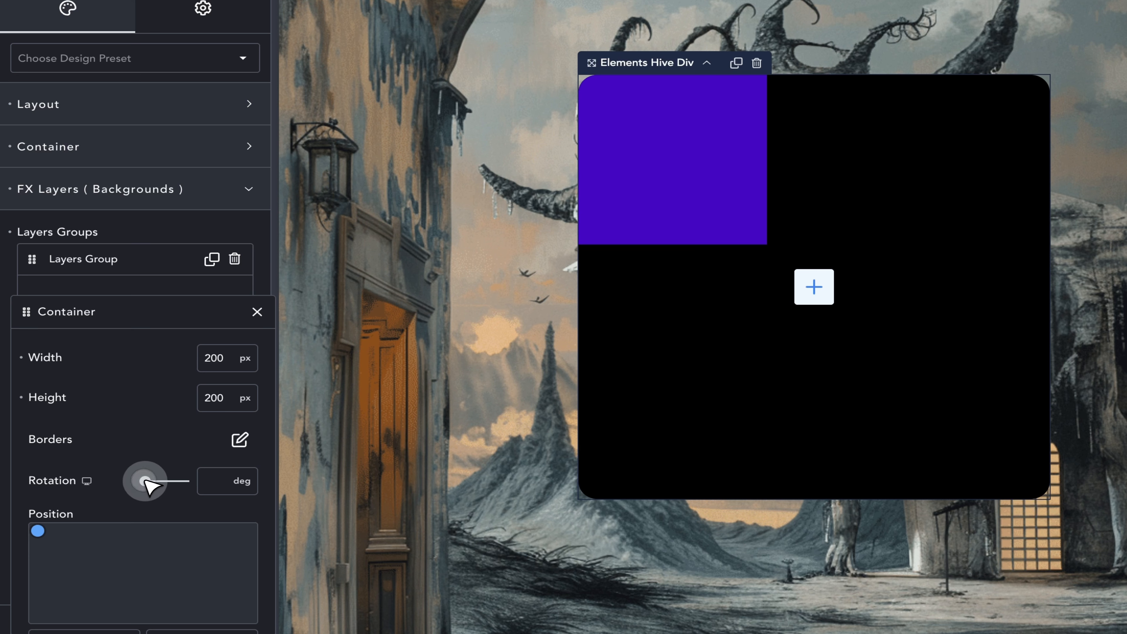
Rotate the layer's container to 31 degrees and move it to about 35 from the top and 0.45 from the left
mouse_move(144, 479)
mouse_down()
mouse_move(176, 476)
mouse_move(150, 482)
mouse_up()
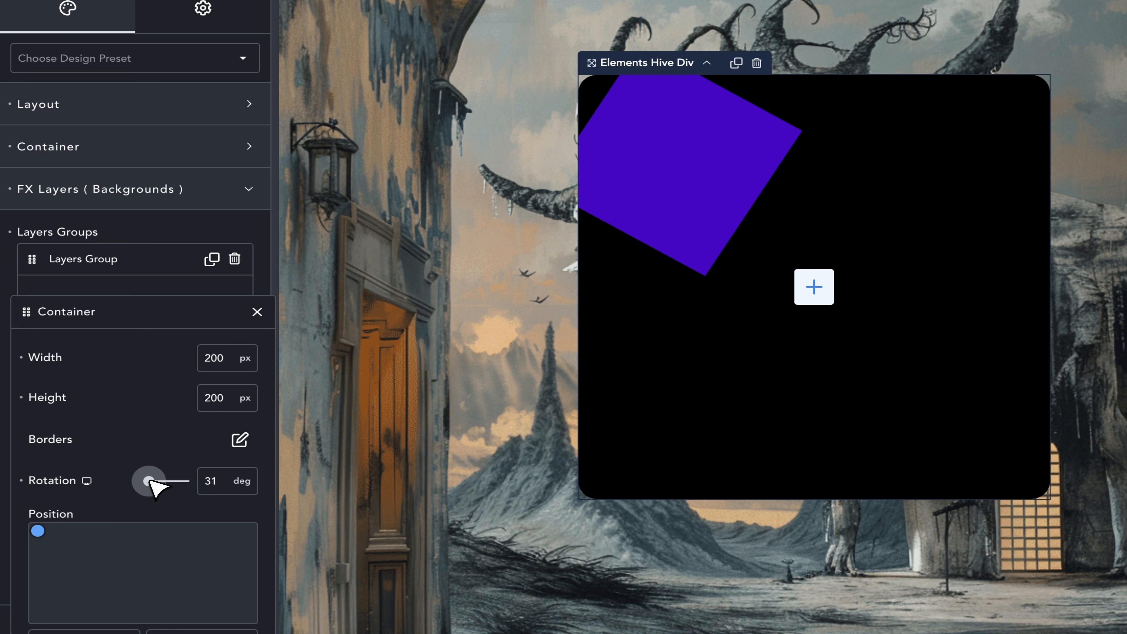
drag(115, 562, 40, 554)
scroll(118, 449, down, 1)
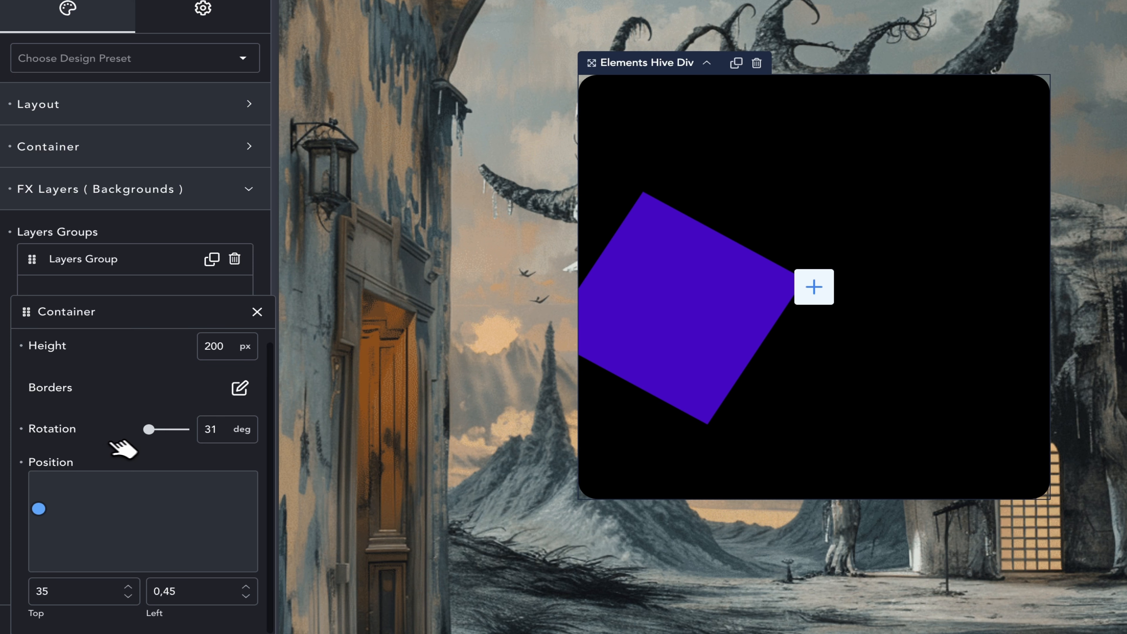
click(257, 311)
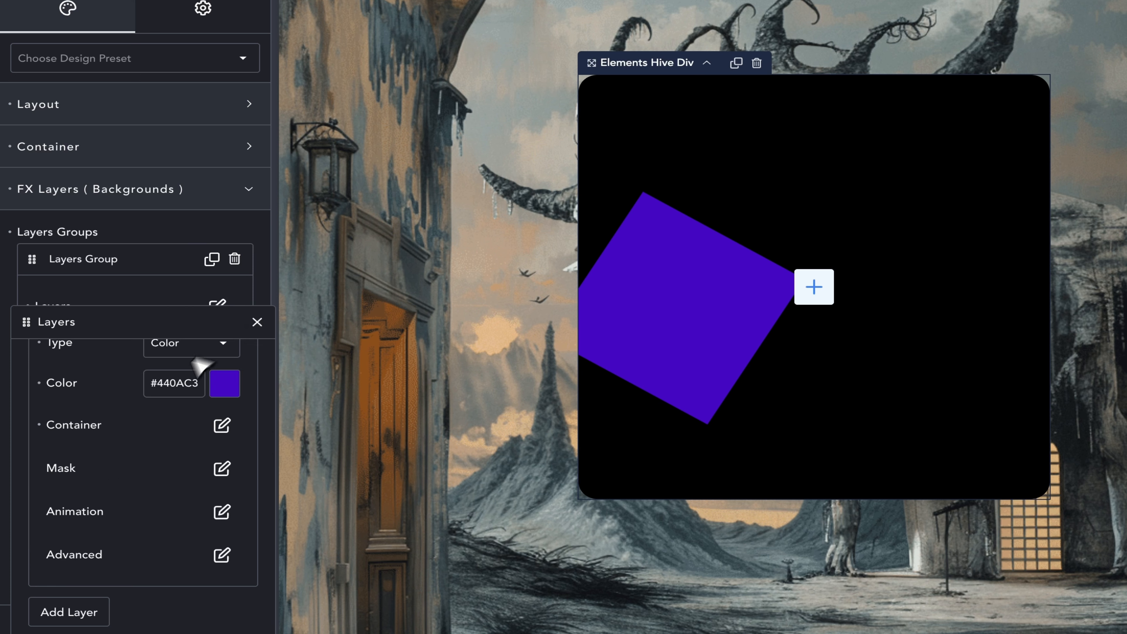
Try the Blob 1, Blob 3 and Blob 5 mask shapes on the color layer
click(222, 468)
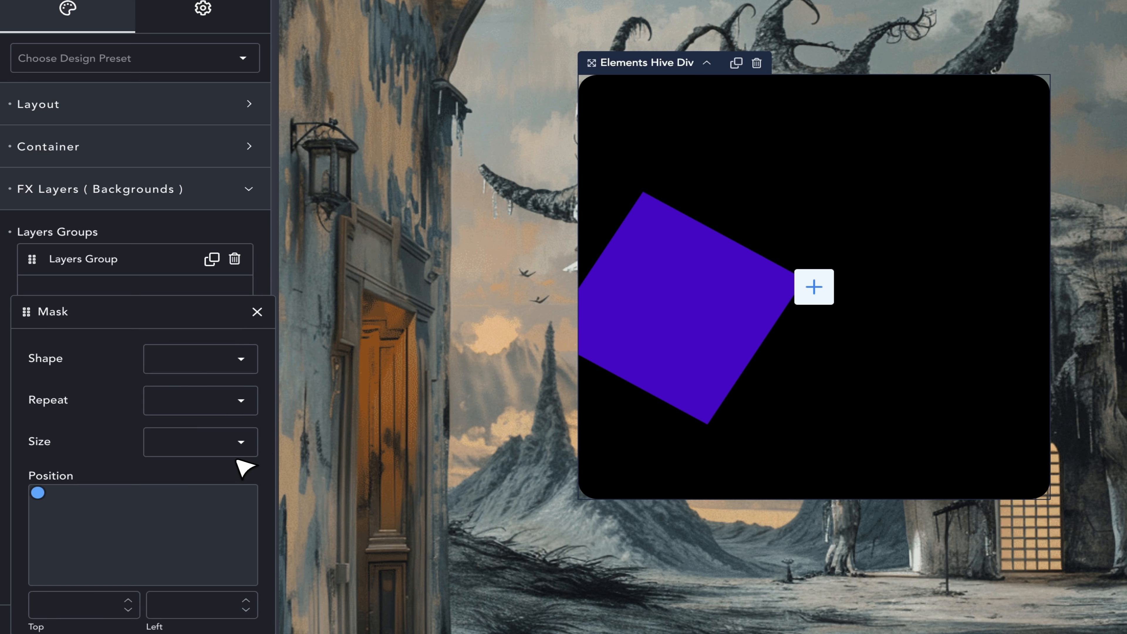
click(194, 371)
click(202, 403)
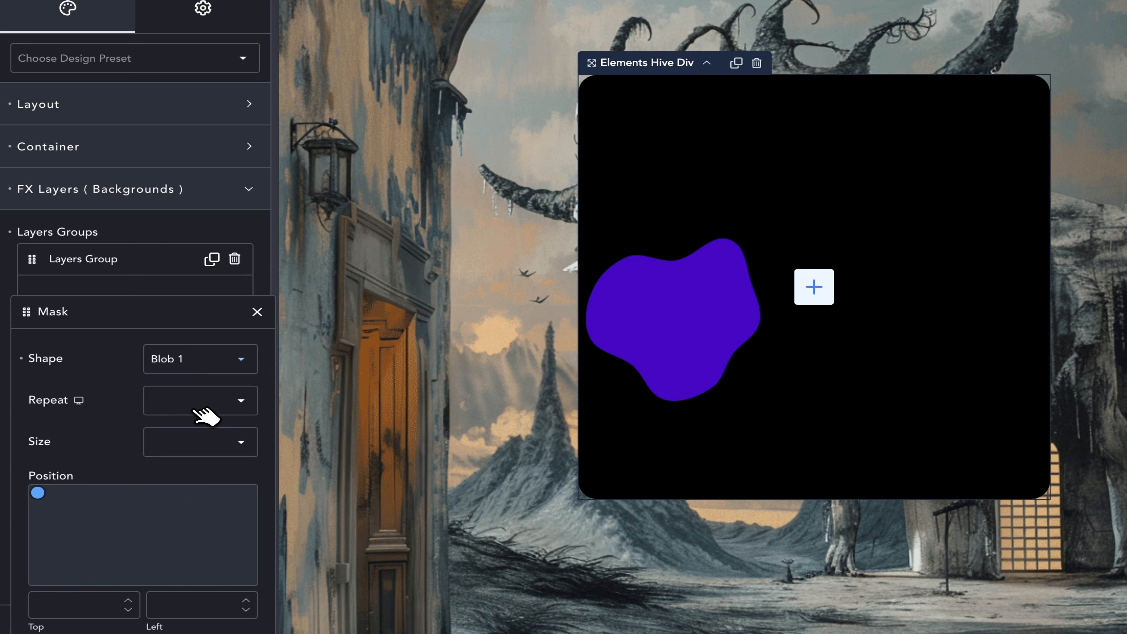
click(226, 371)
click(215, 467)
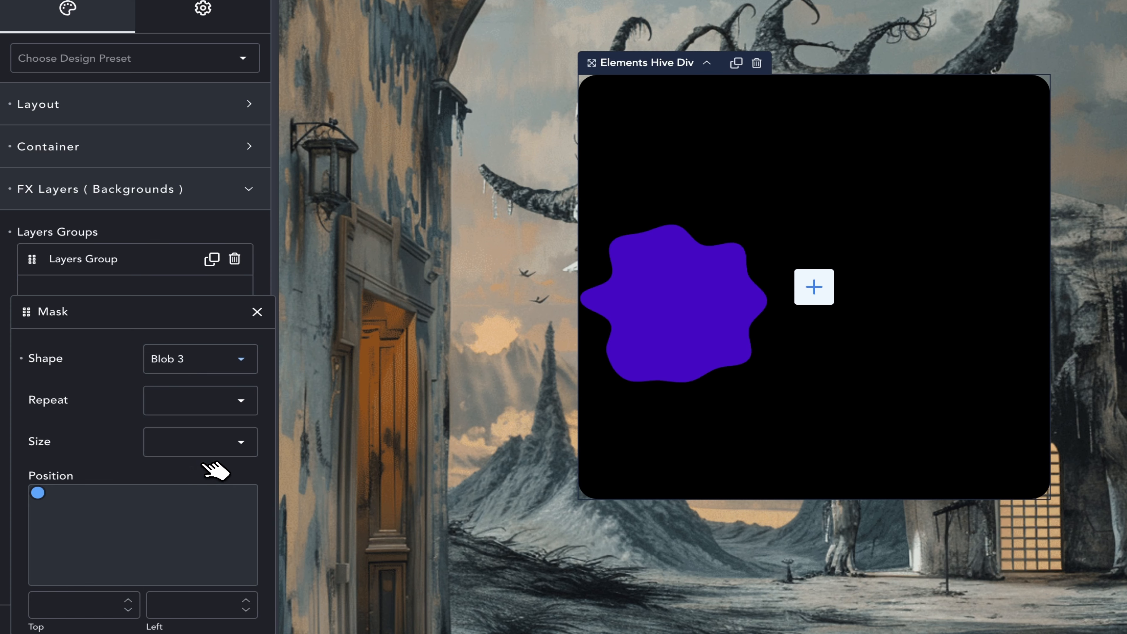
click(214, 371)
click(216, 536)
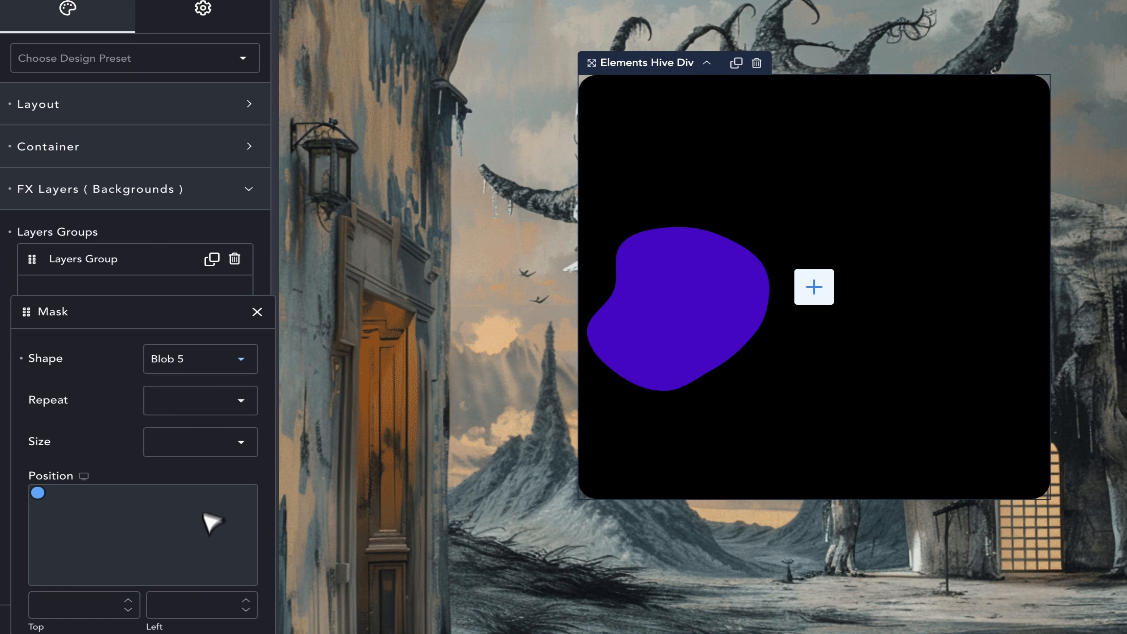
Try Brush 2 and a hollow, brush-stroked square as the layer's mask shape
click(217, 360)
scroll(217, 444, down, 2)
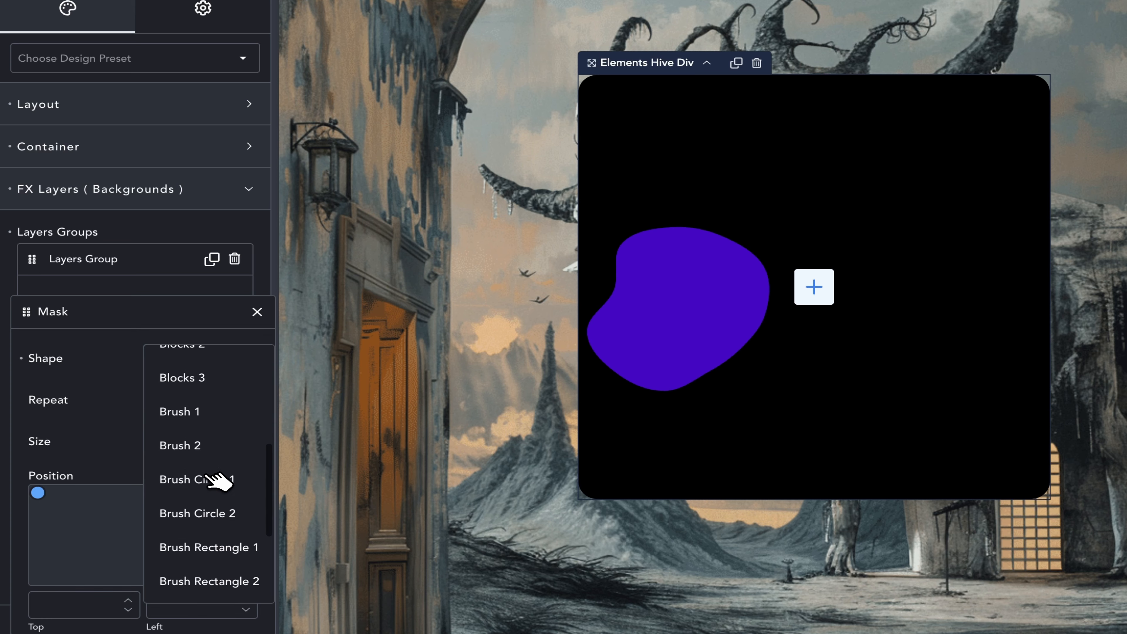
click(215, 444)
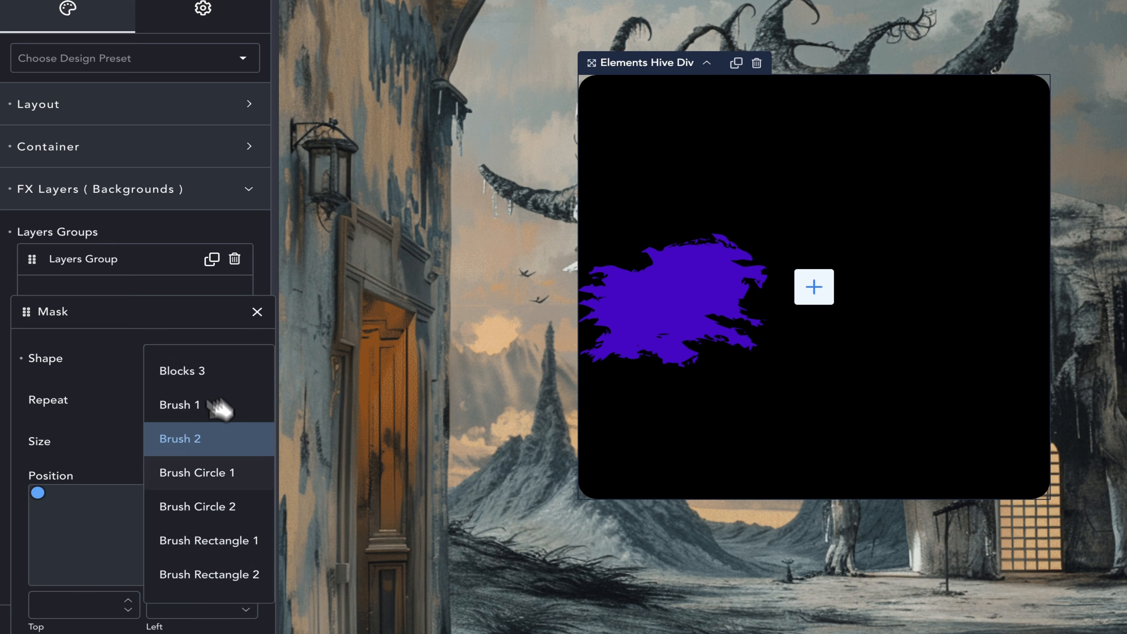
click(221, 421)
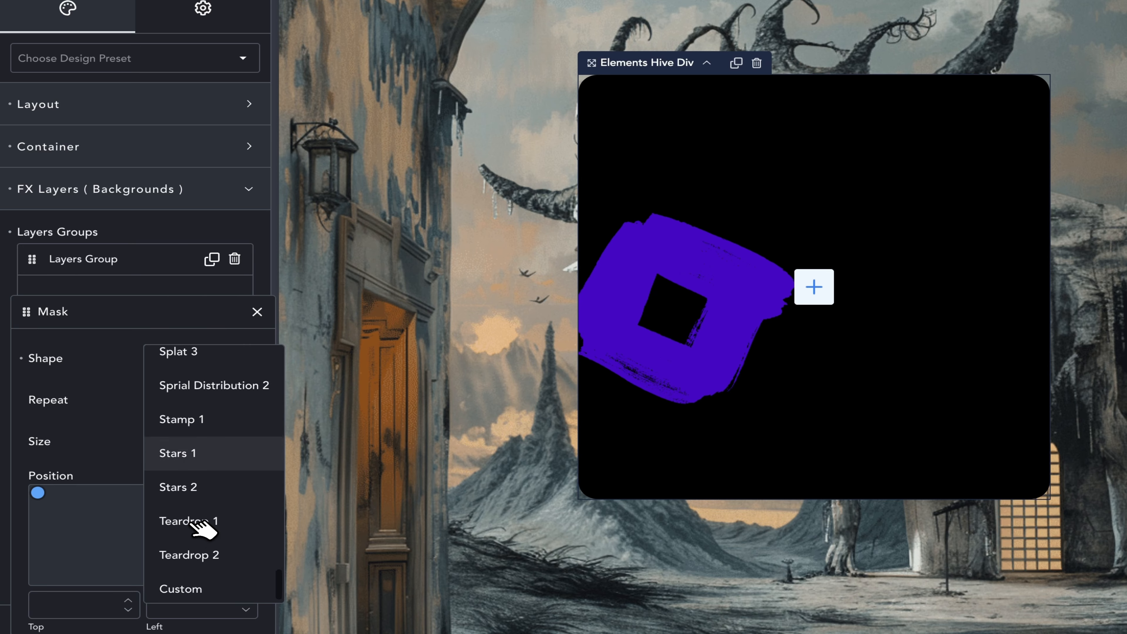
Set the mask shape to Custom and use shape-8.svg from the media library
click(227, 576)
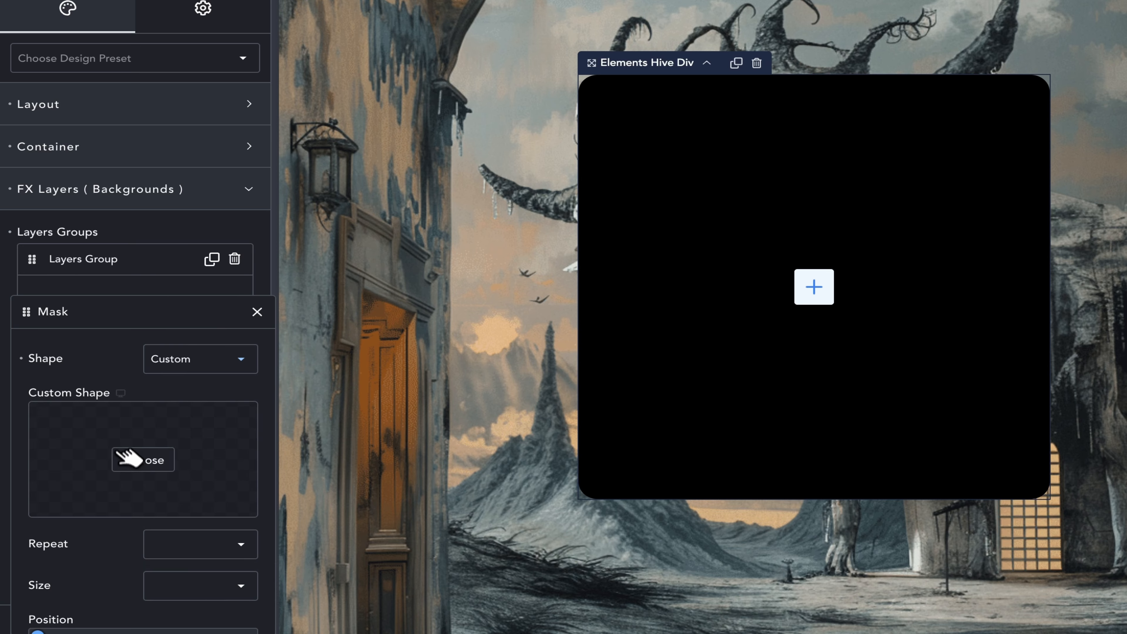
click(128, 458)
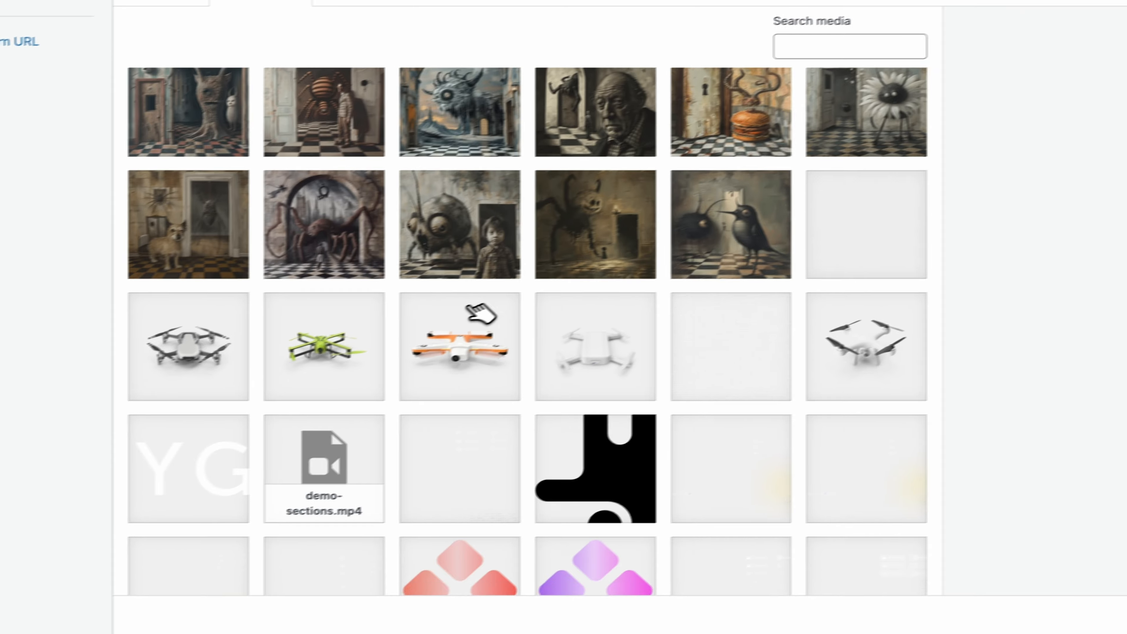
scroll(468, 306, down, 10)
scroll(480, 311, up, 8)
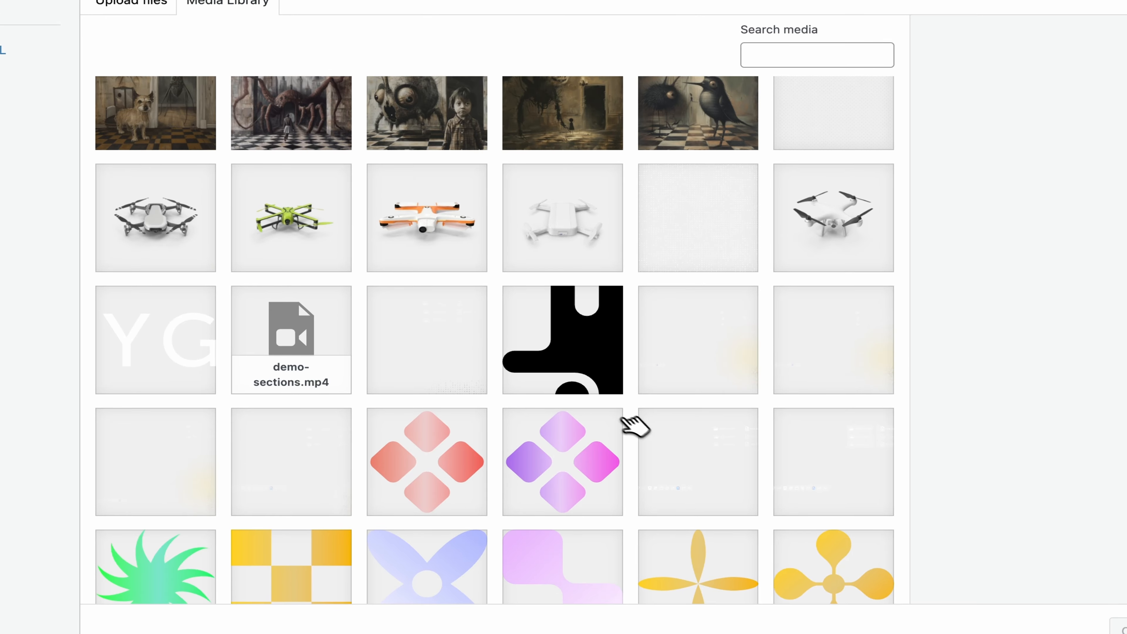
scroll(634, 427, down, 5)
click(488, 280)
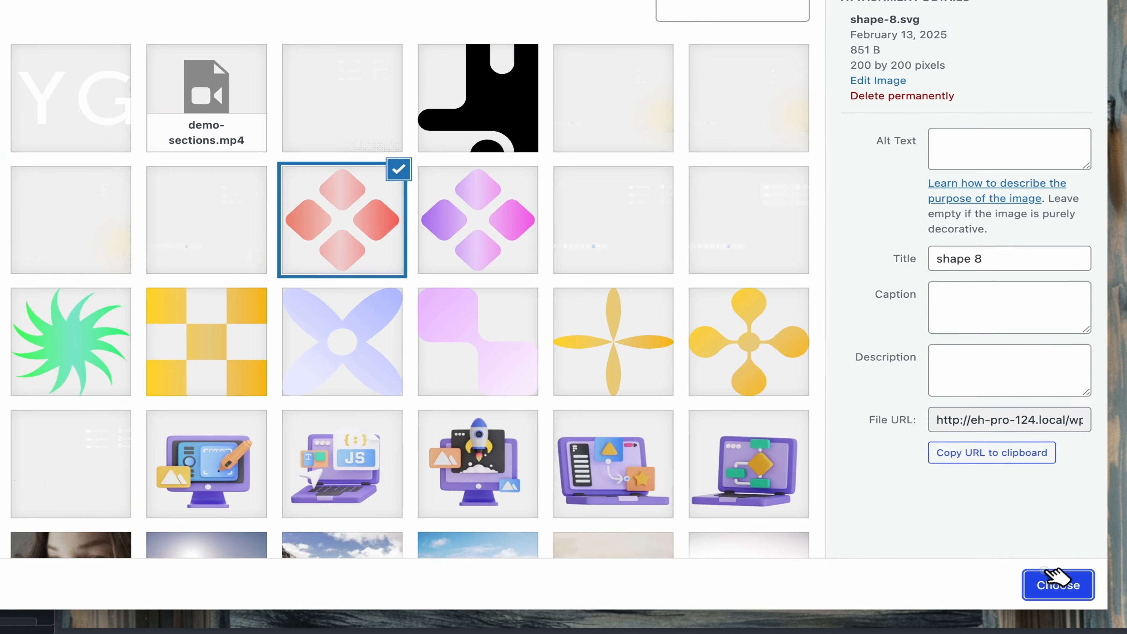
click(1074, 593)
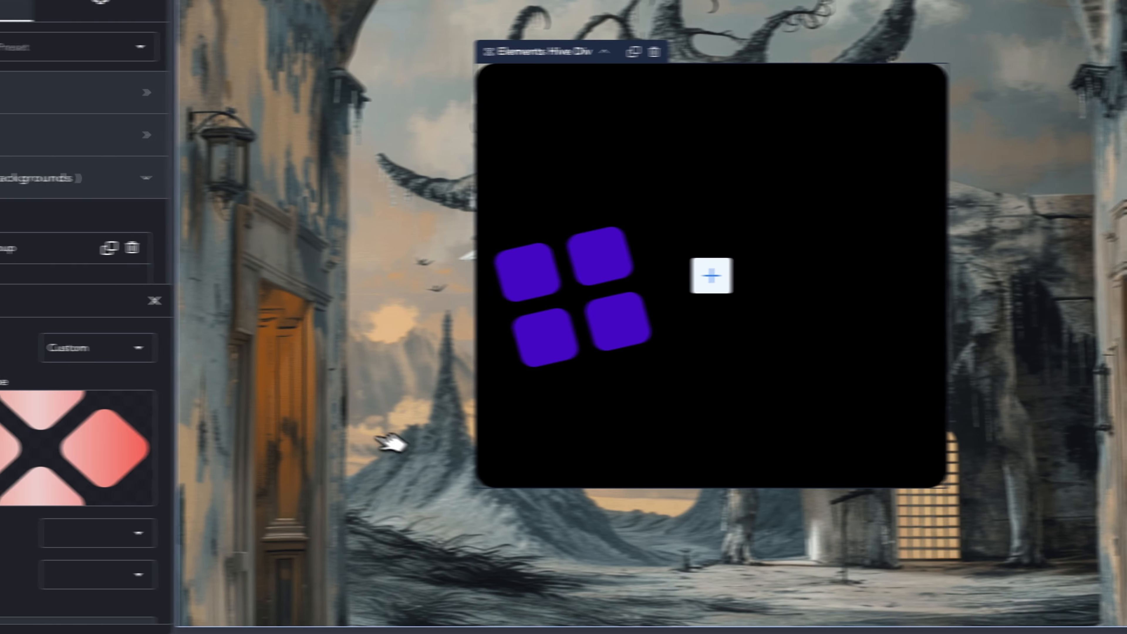
Replace the custom mask shape with breakdance-mark.svg from the media library
click(43, 445)
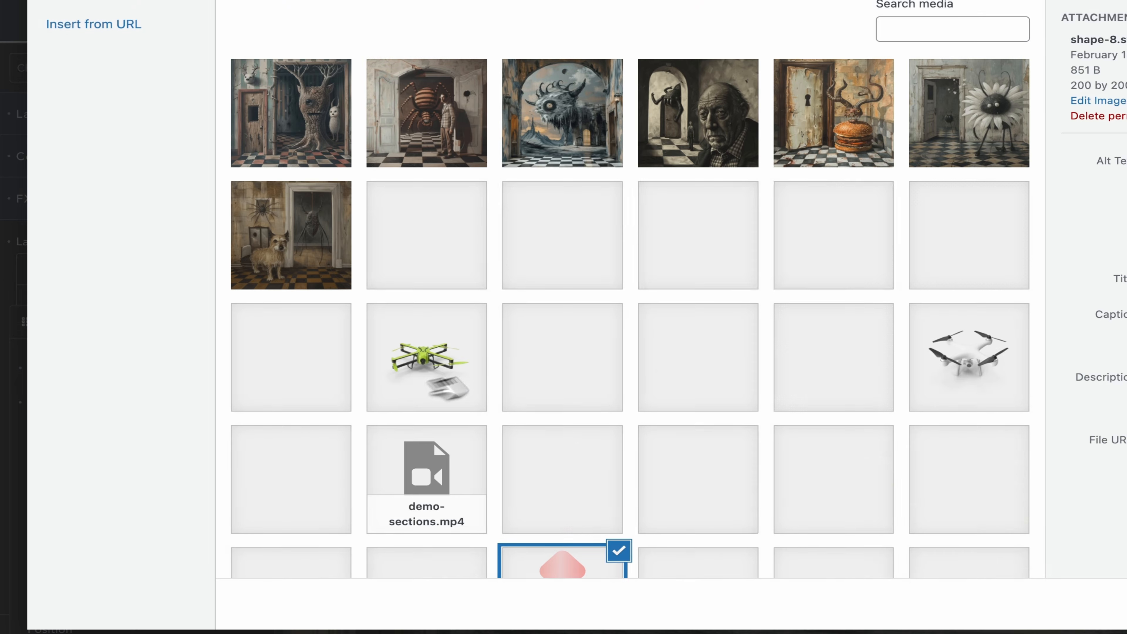
scroll(776, 333, down, 10)
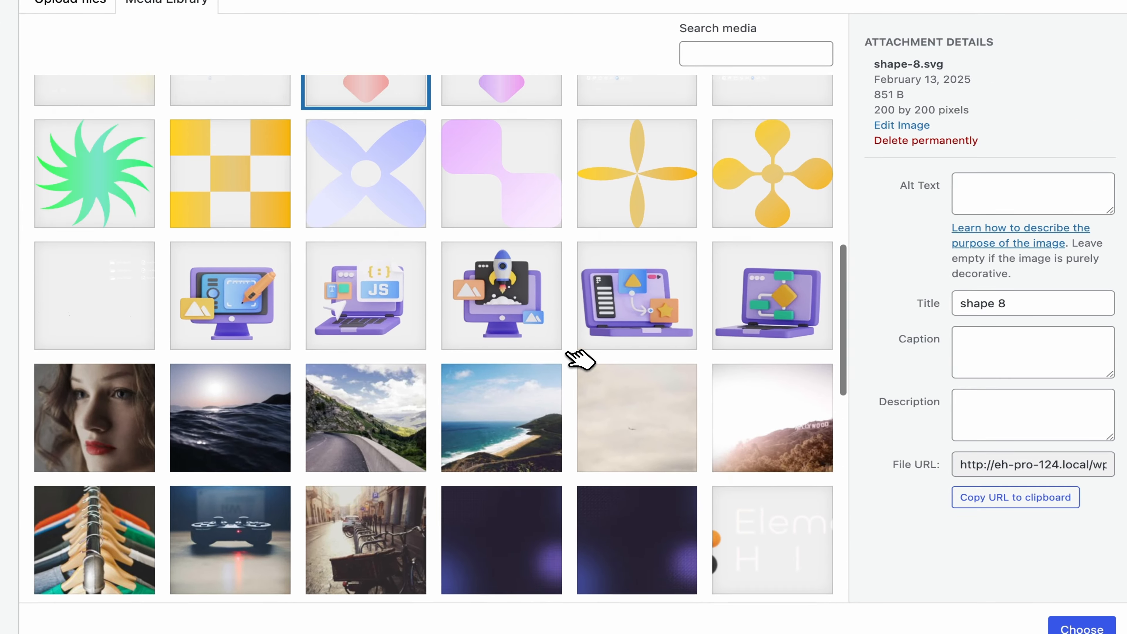
scroll(579, 357, up, 5)
click(510, 151)
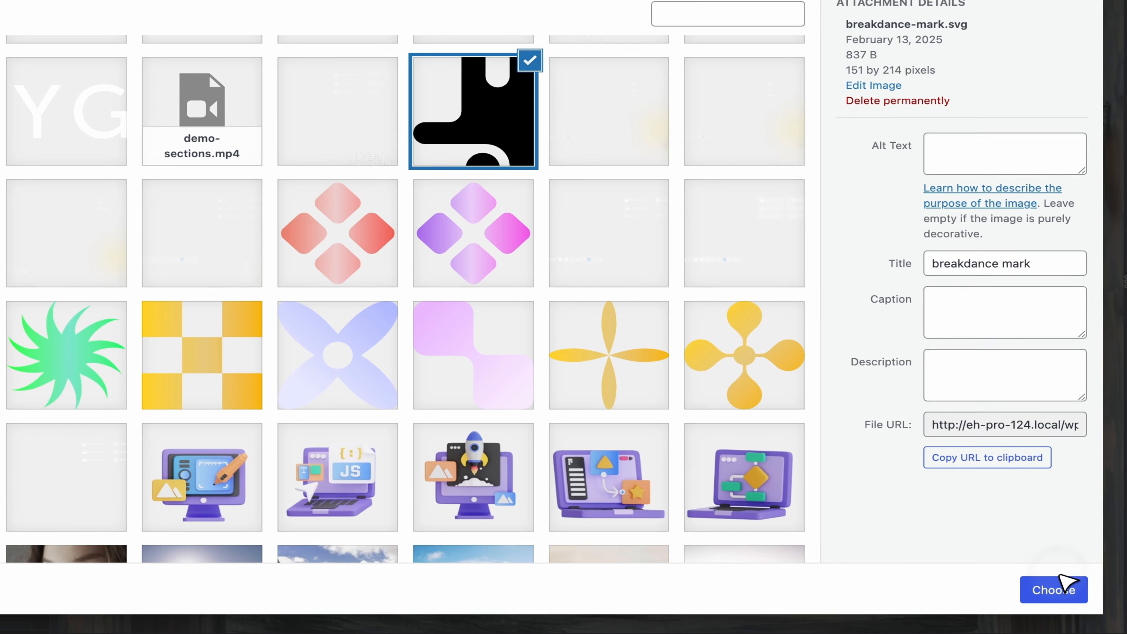
click(1081, 627)
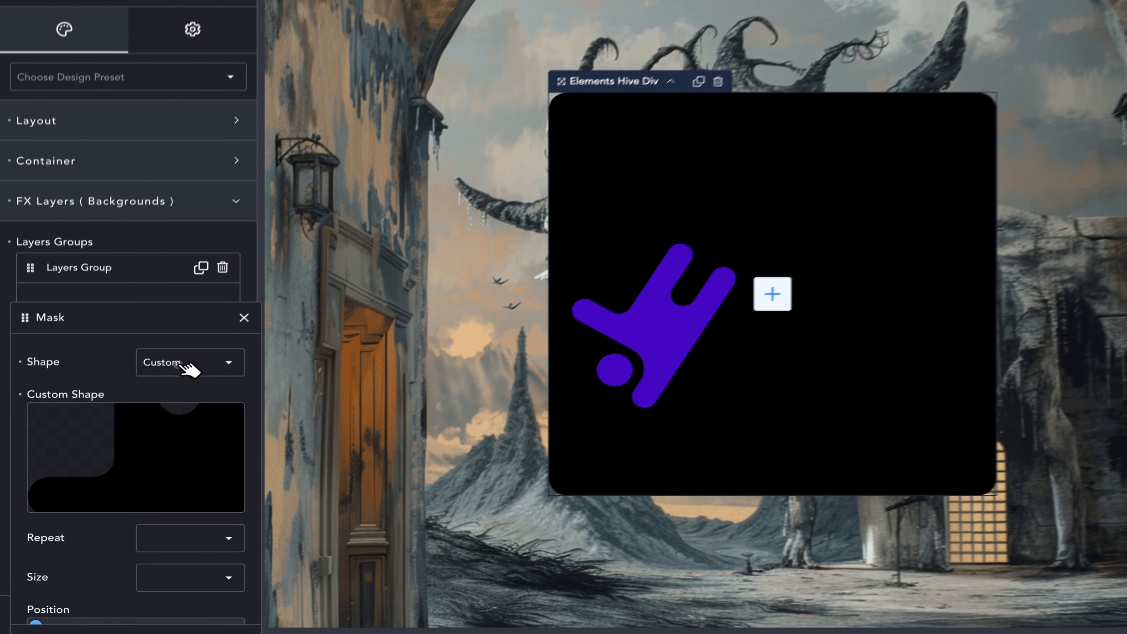
click(164, 396)
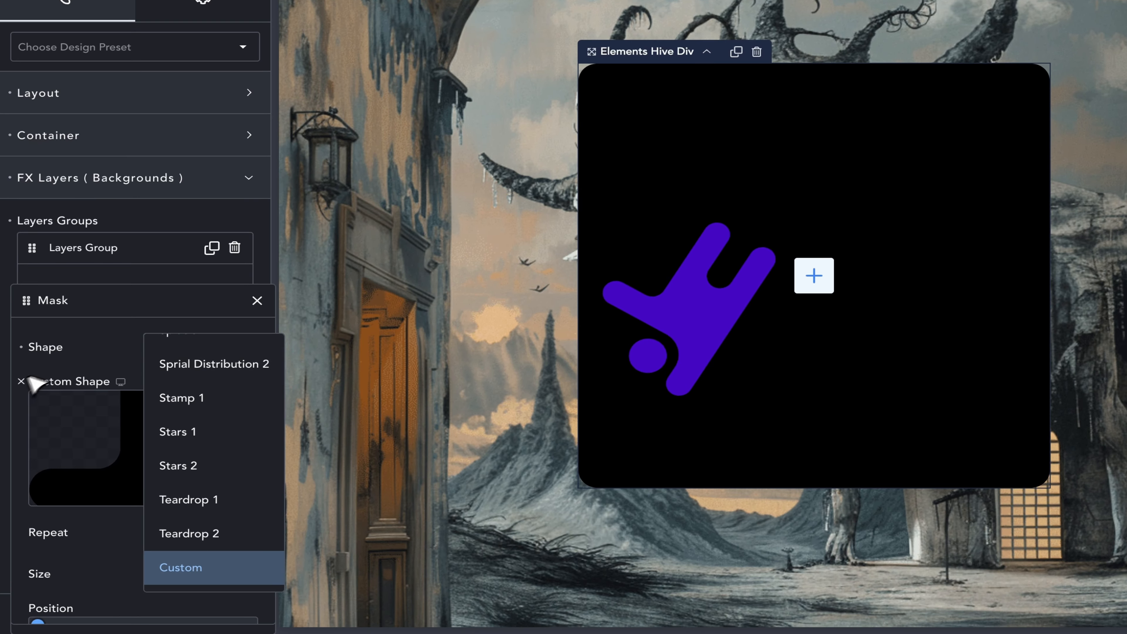
scroll(120, 361, down, 5)
scroll(129, 360, up, 2)
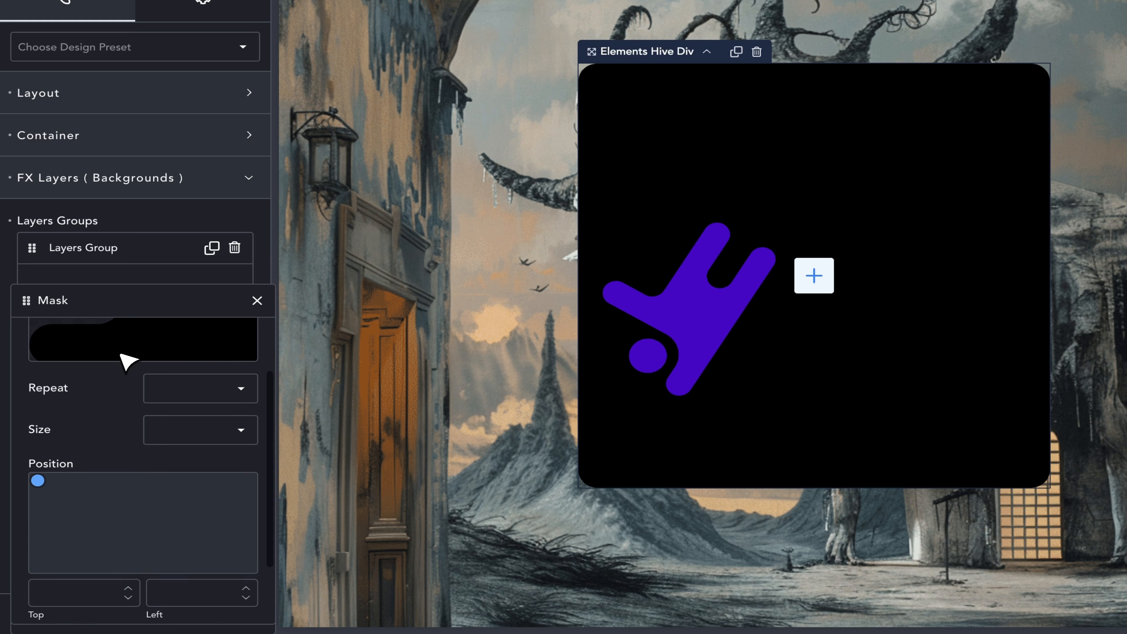
Try a custom mask size of 10% with the mask repeat set to repeat
scroll(127, 361, up, 2)
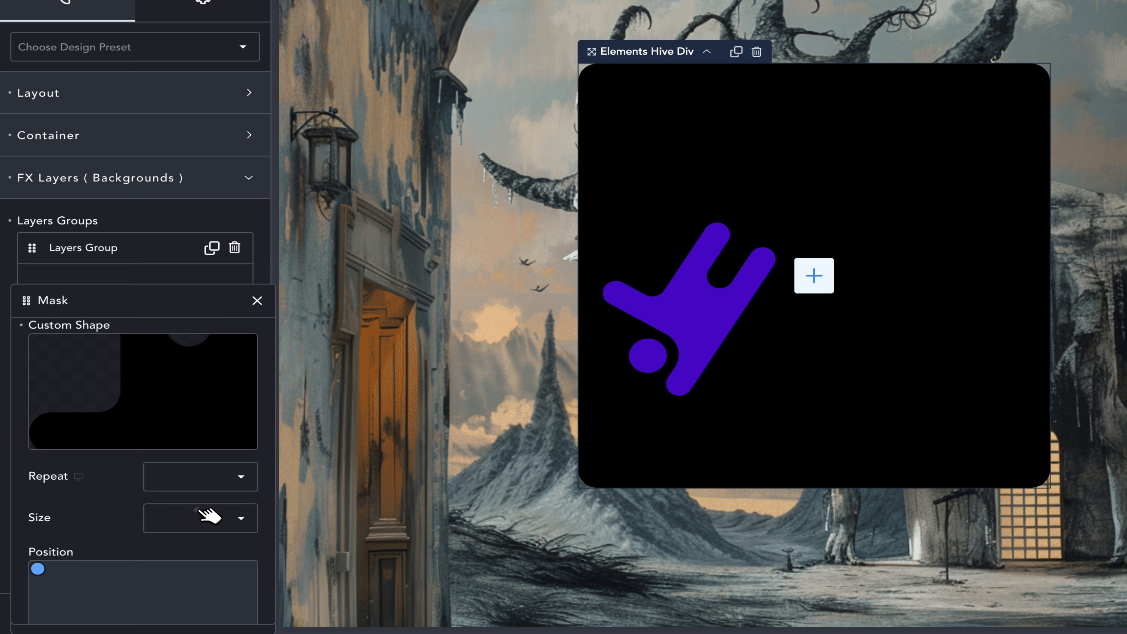
click(208, 516)
click(209, 594)
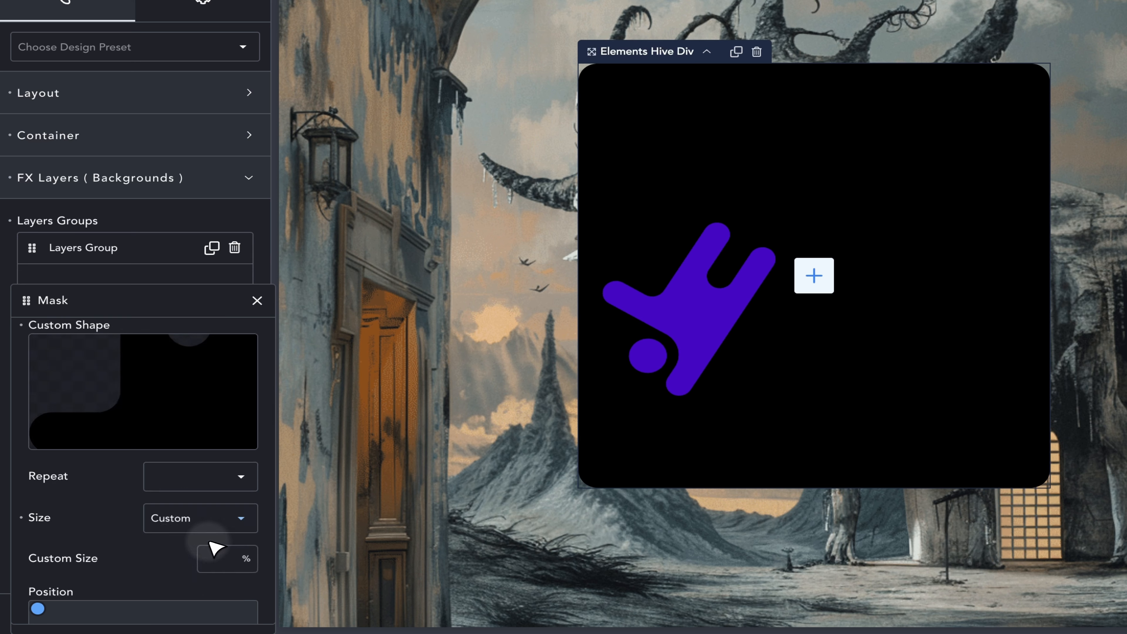
click(215, 559)
text(10)
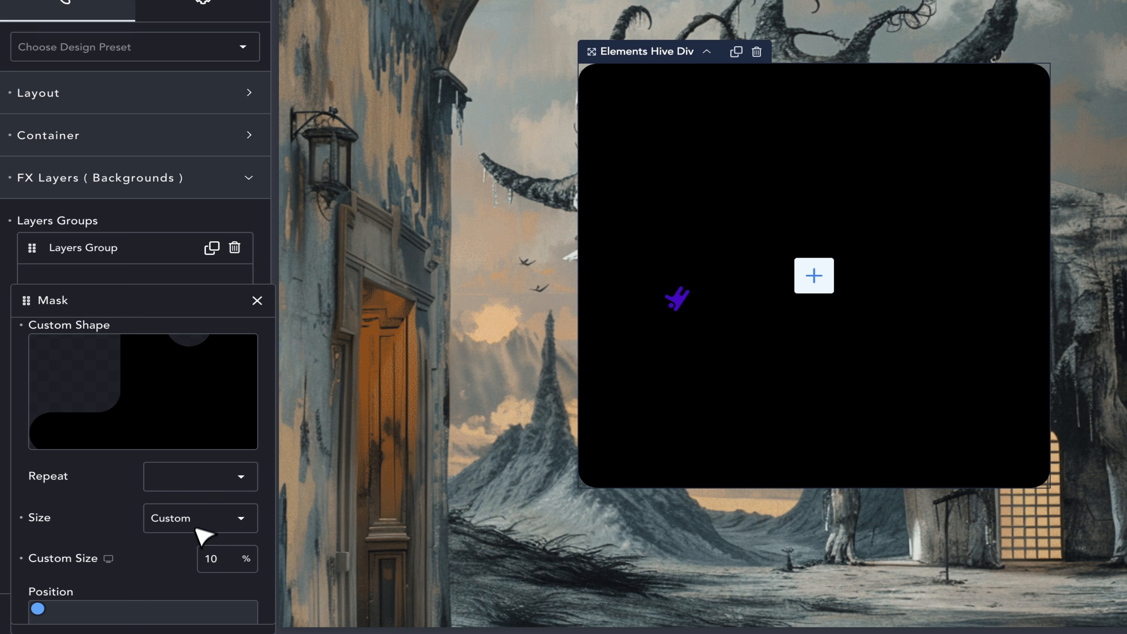
click(219, 477)
click(218, 462)
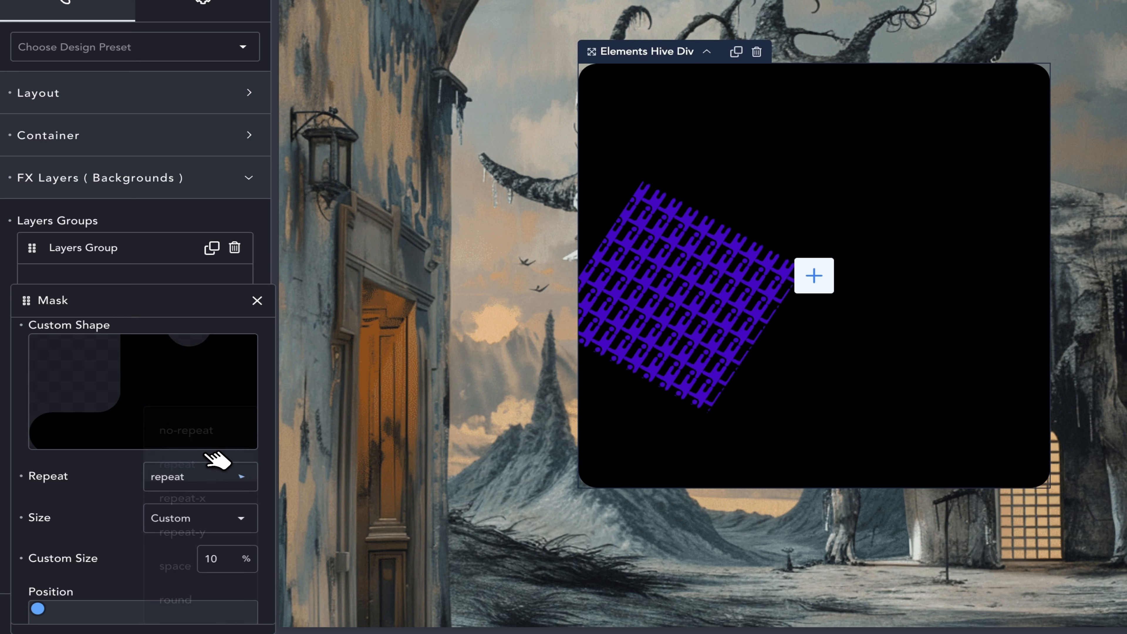
Try moving the mask position to the lower left, at top 93,98 and left 0
scroll(151, 548, down, 4)
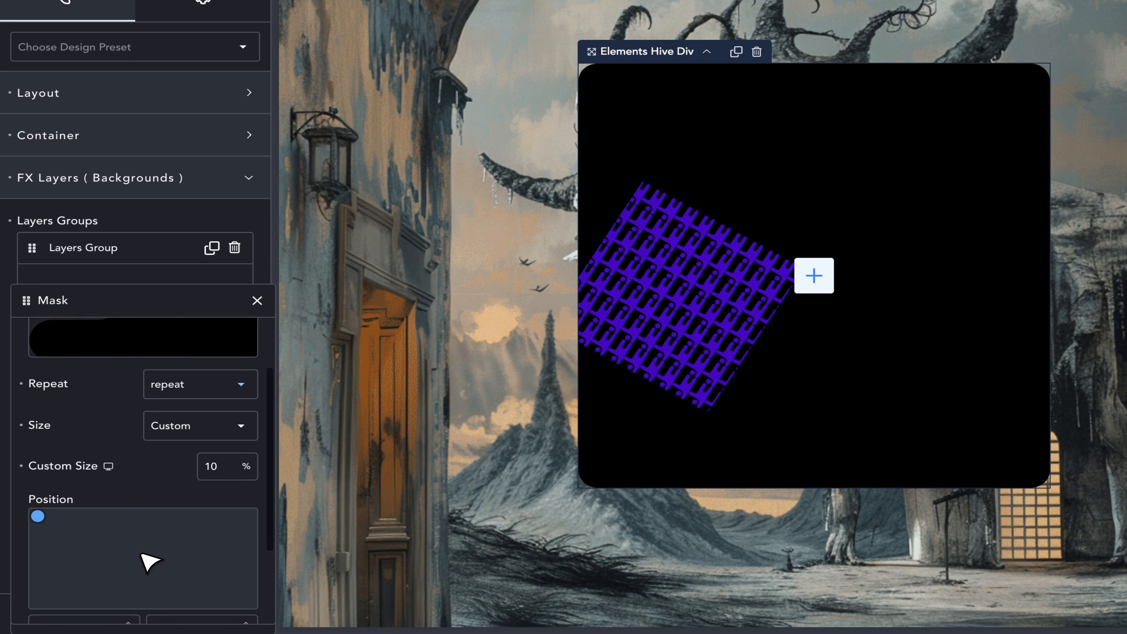
click(97, 508)
drag(95, 507, 10, 539)
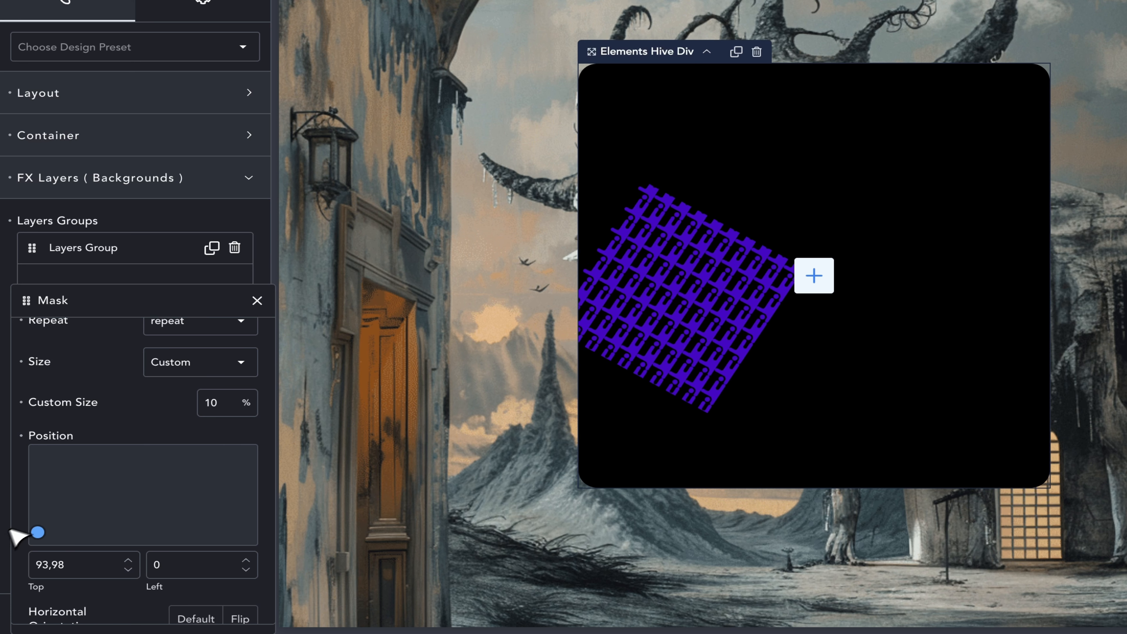
scroll(91, 419, down, 2)
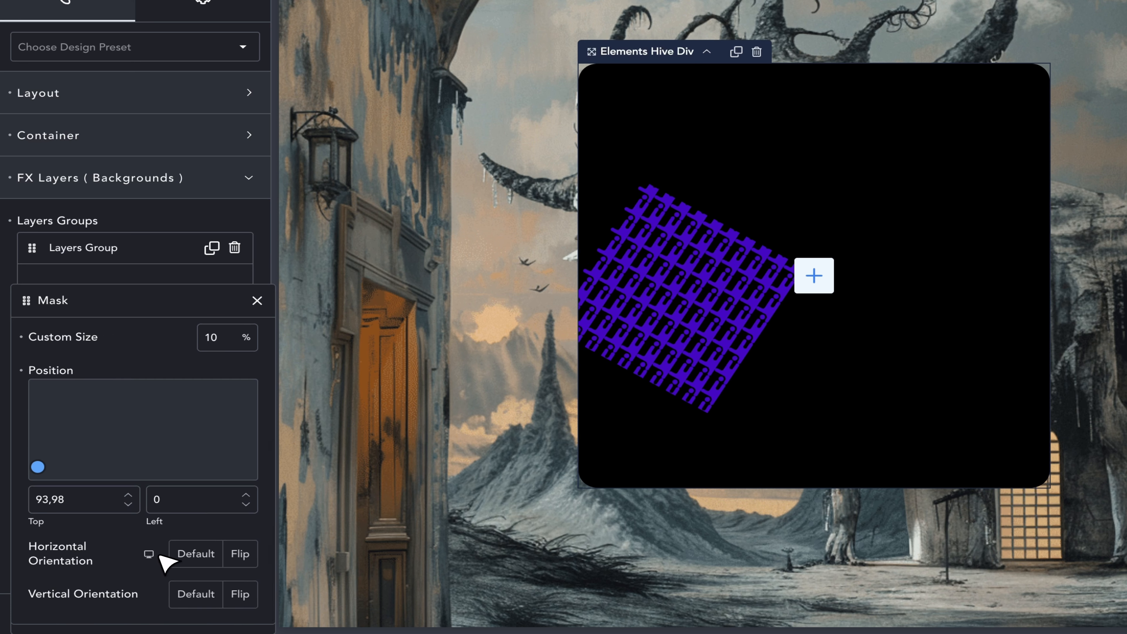
Reset the mask's custom size, size, repeat and position to their defaults
scroll(203, 370, up, 4)
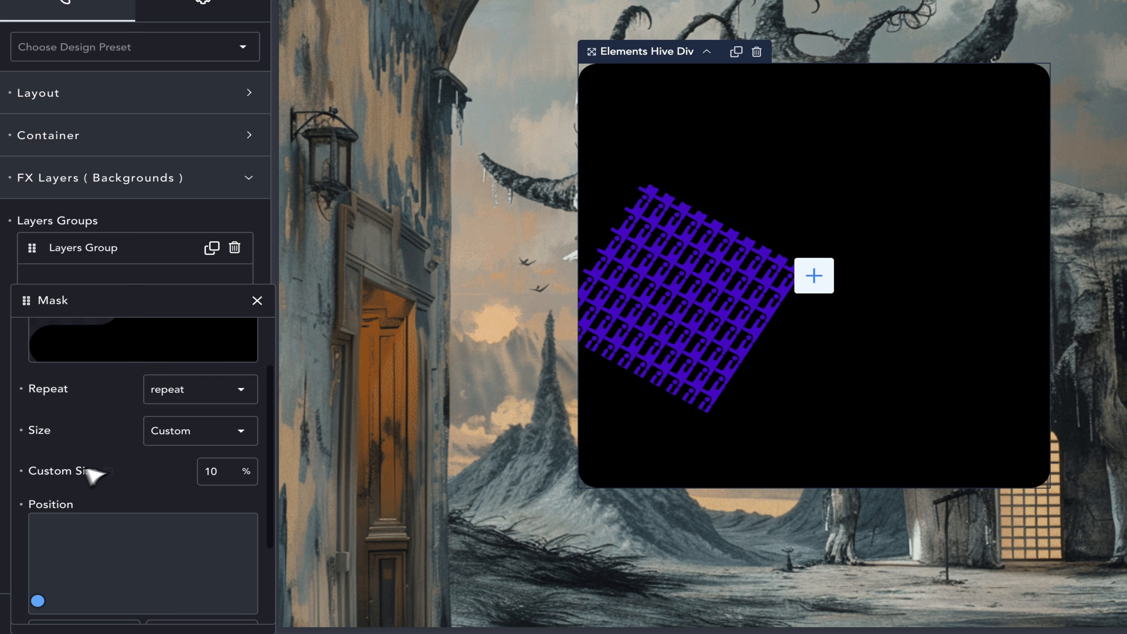
click(23, 471)
click(25, 429)
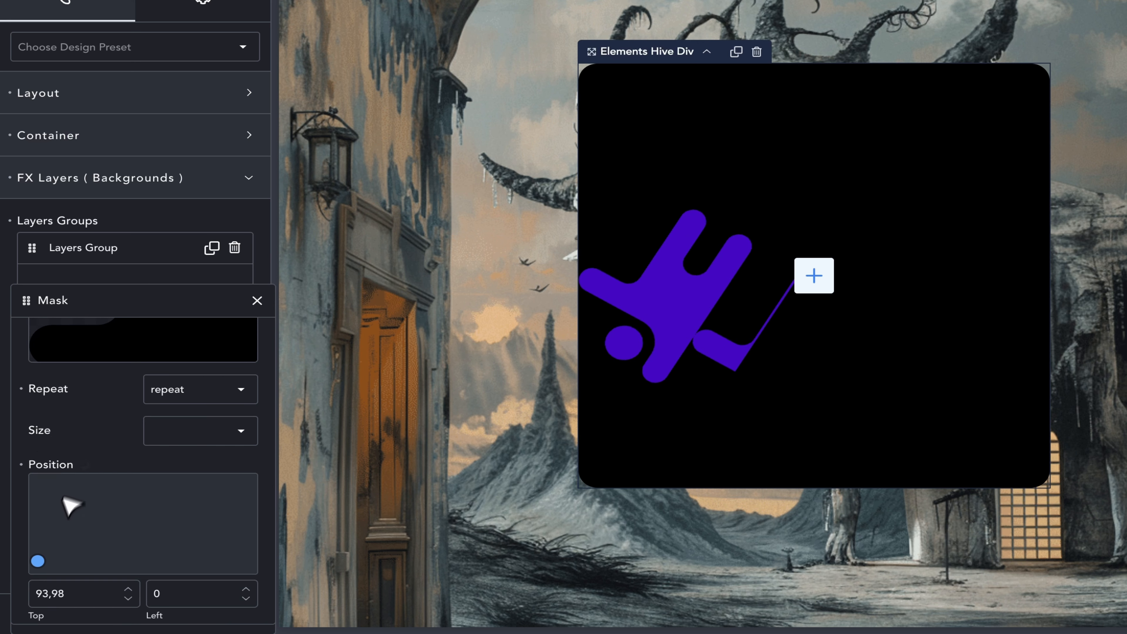
click(24, 390)
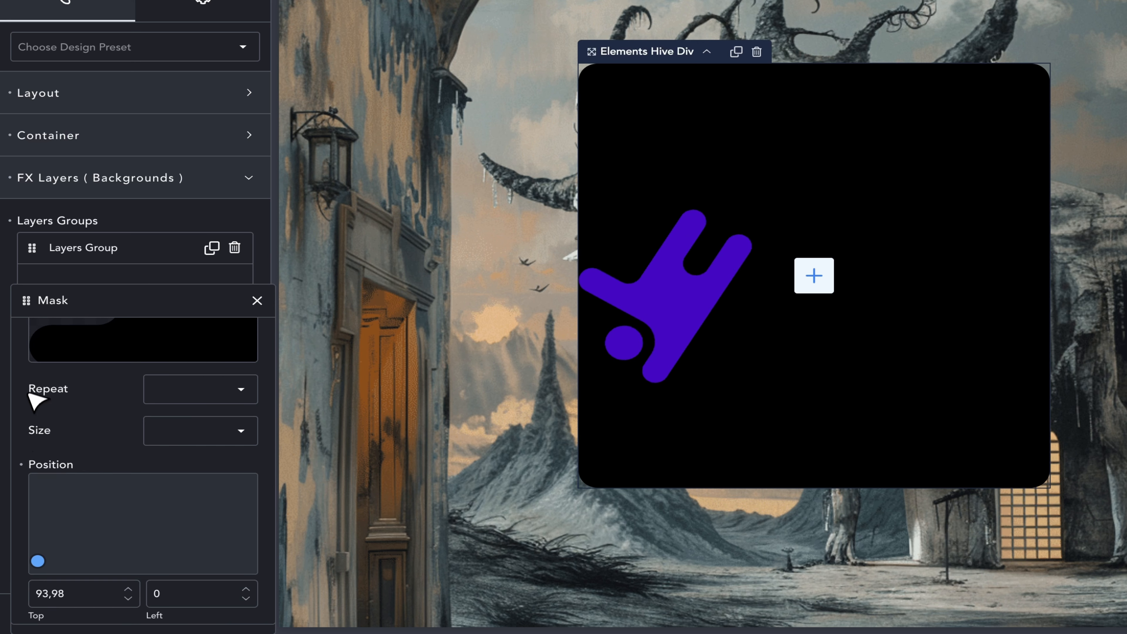
click(24, 465)
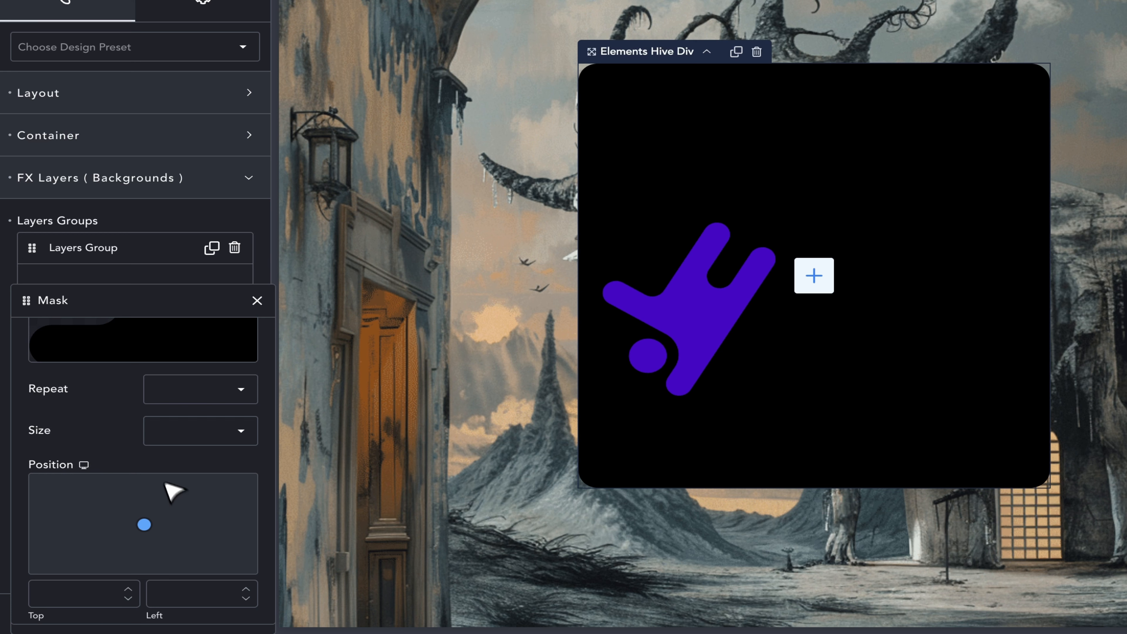
Try flipping the mask horizontally and vertically, clearing each flip again
scroll(199, 530, down, 2)
click(246, 552)
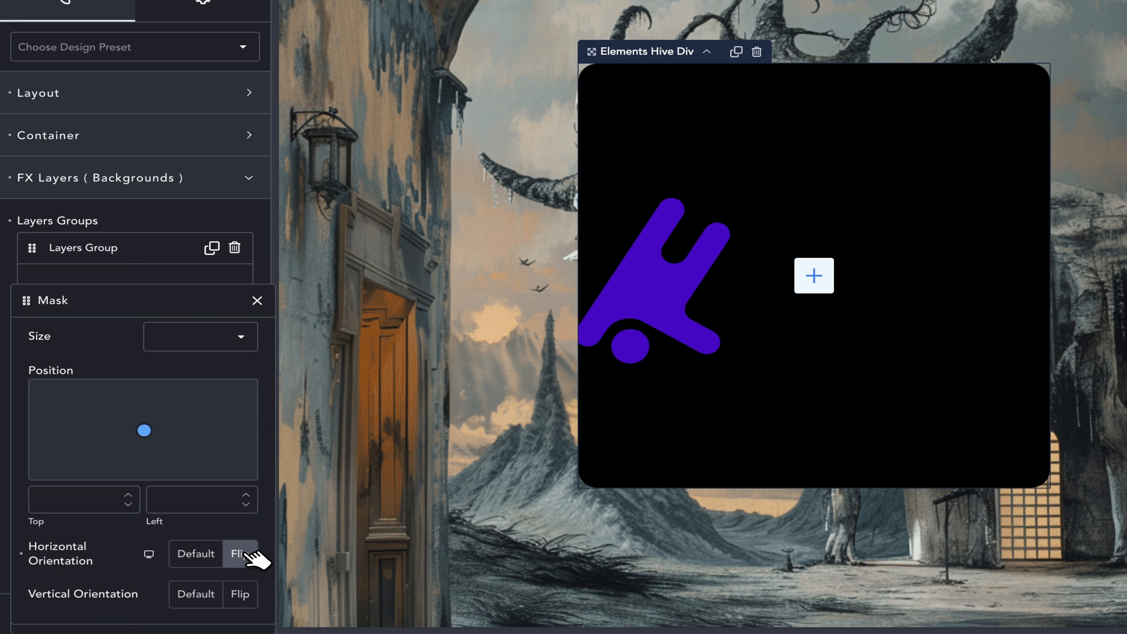
click(246, 553)
click(249, 594)
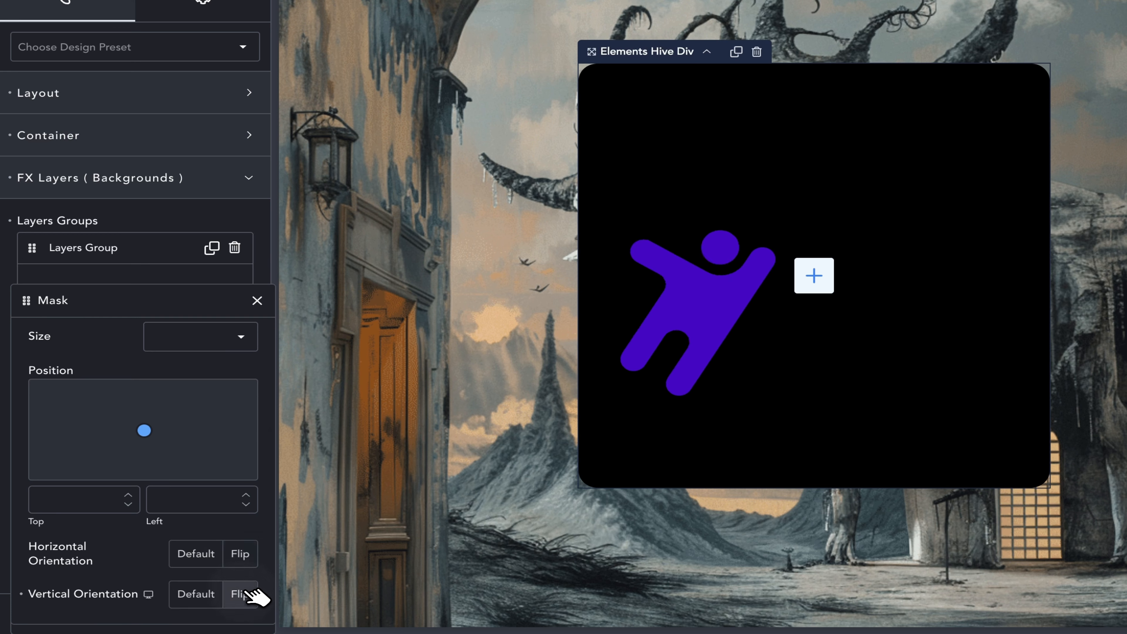
click(249, 594)
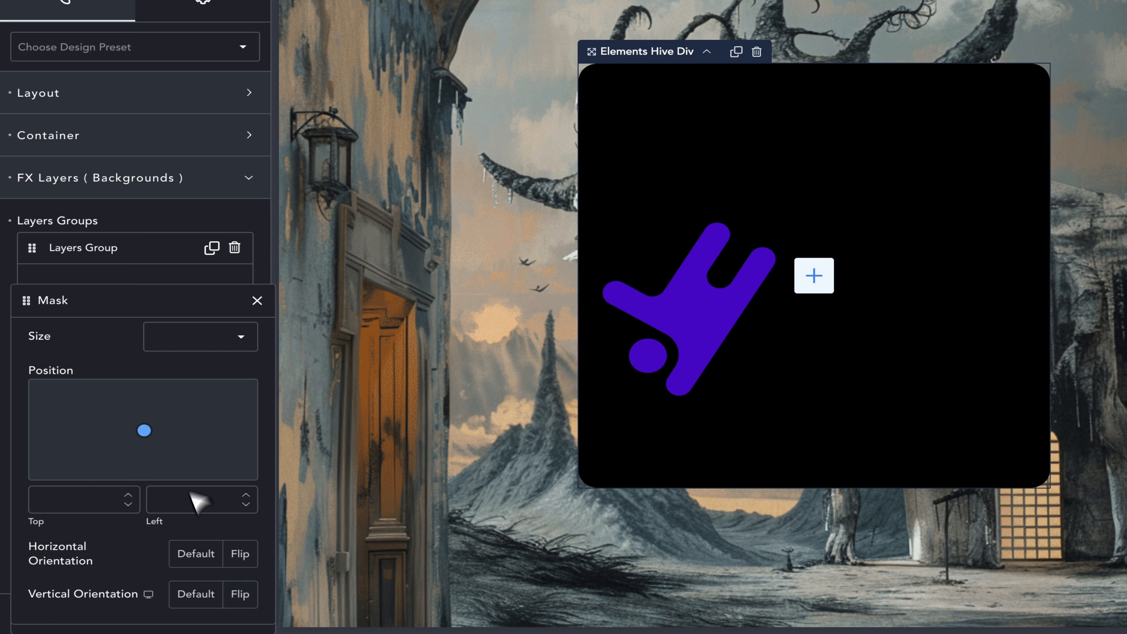
Reset the color layer's custom mask shape and close the mask settings
scroll(178, 448, up, 5)
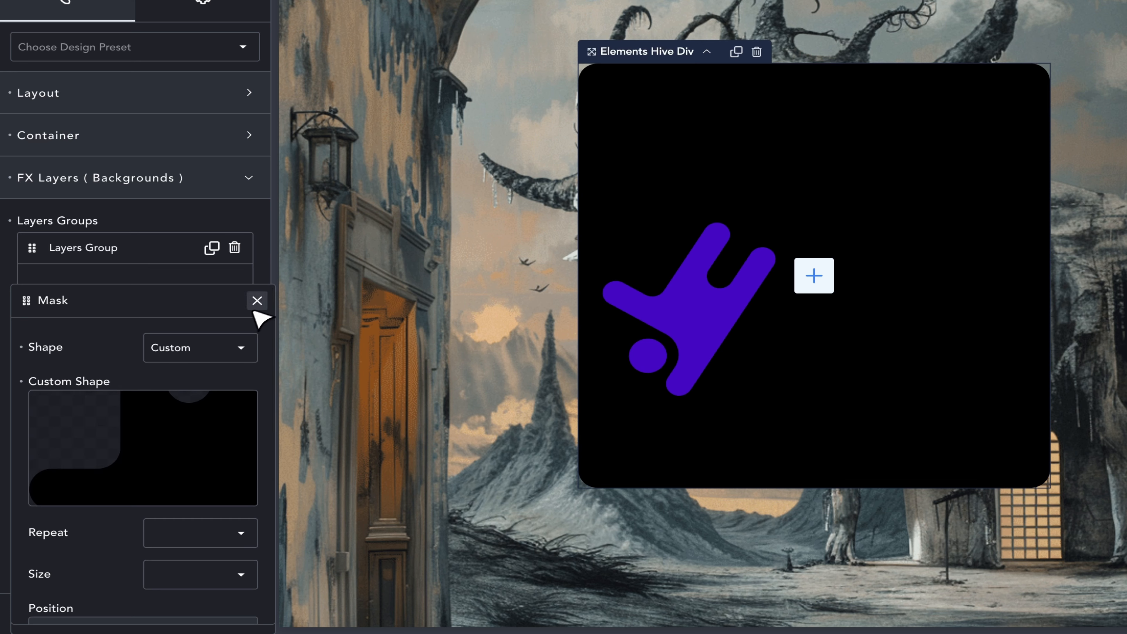
click(46, 351)
click(257, 302)
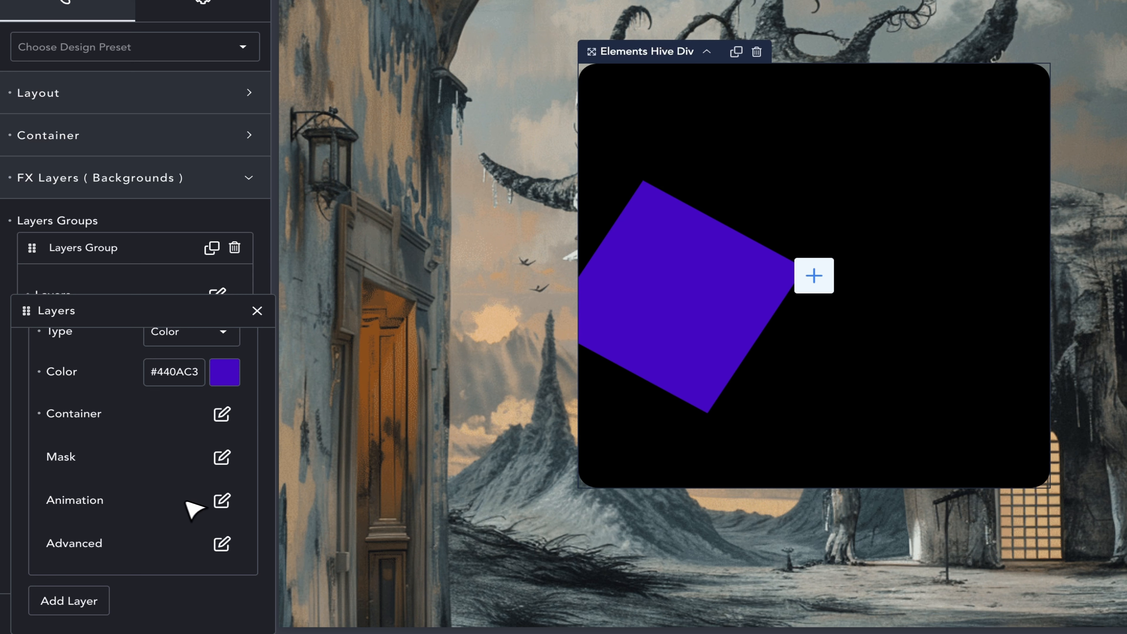
Try a Loop animation of the Spin kind on the color layer
click(221, 501)
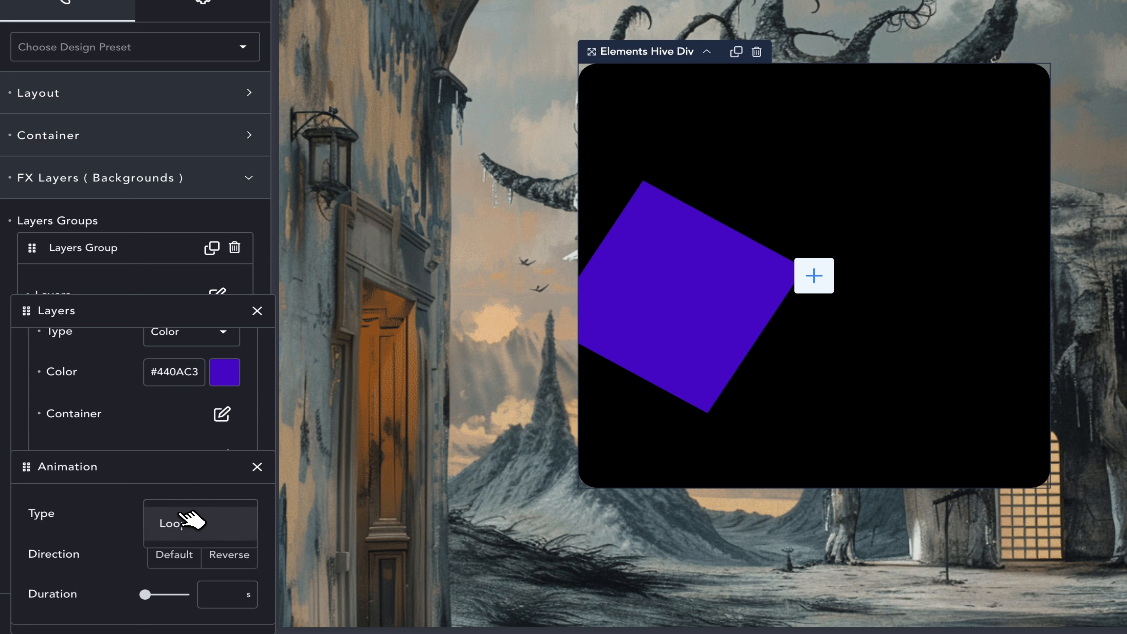
click(162, 532)
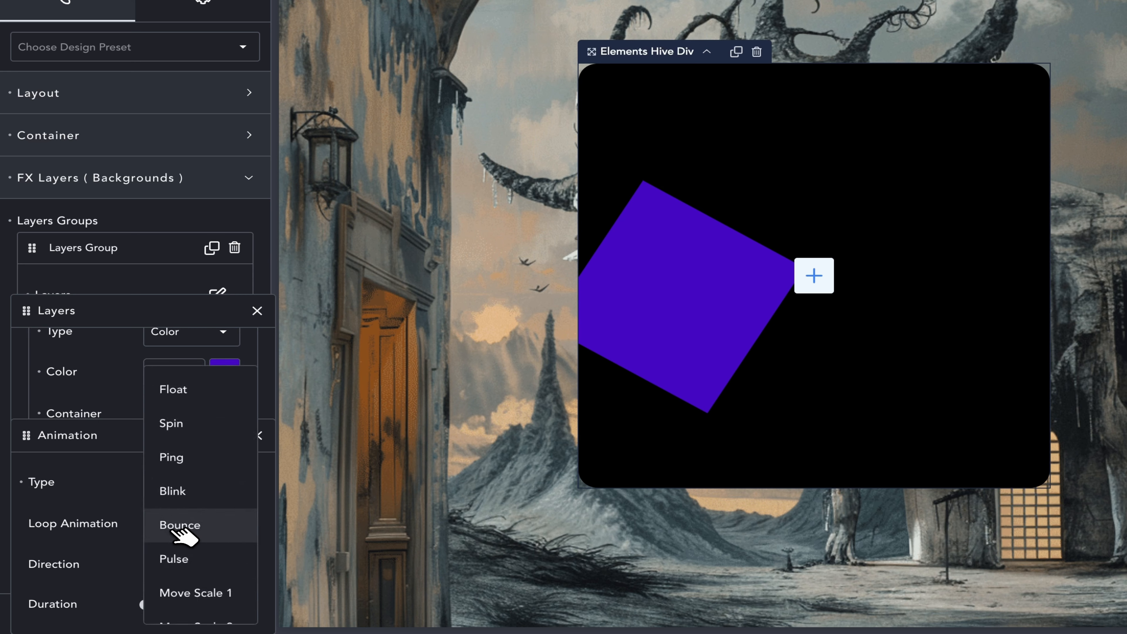
click(186, 424)
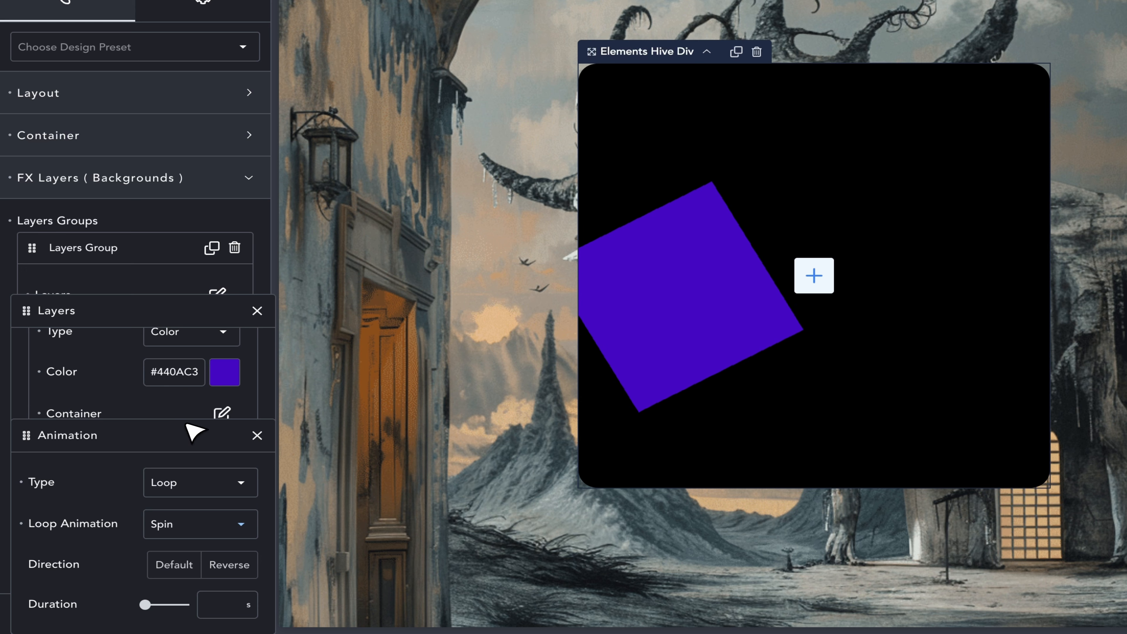
Try the Float loop animation with a movement factor of 3
click(191, 530)
click(191, 391)
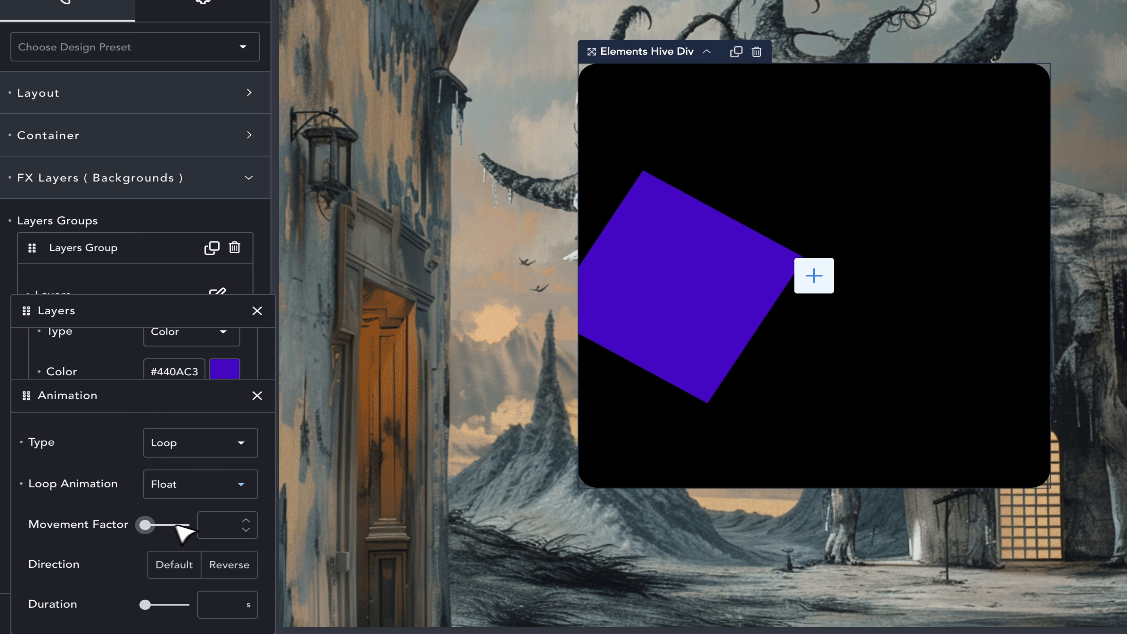
drag(146, 525, 201, 525)
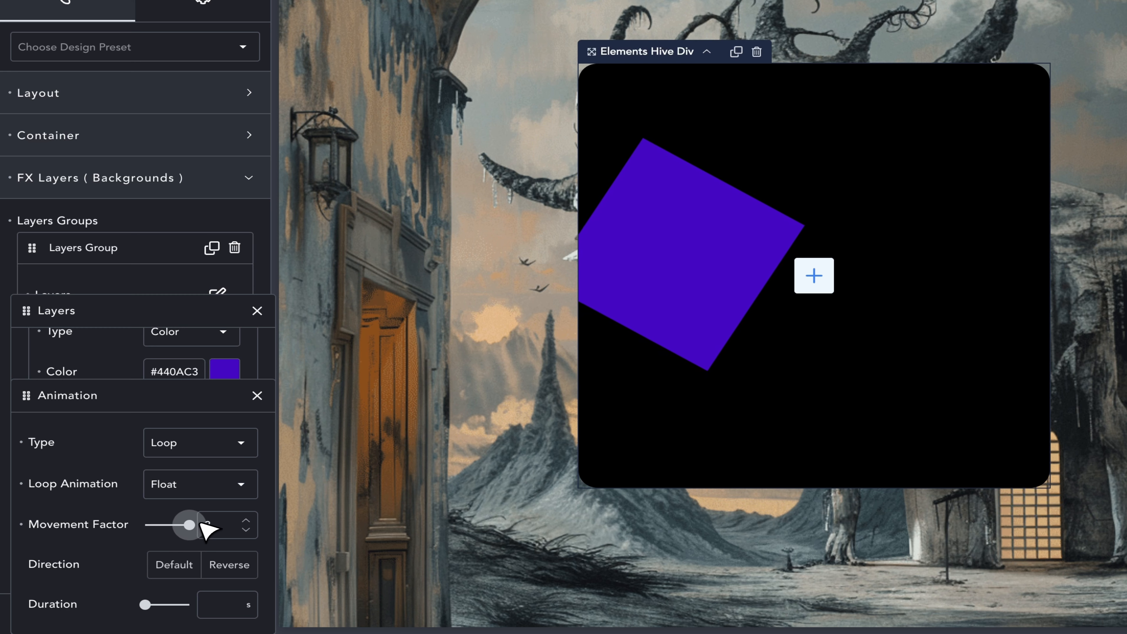
Try the Move Scale 1 loop animation with movement factors of 1 and 0,1, and reset the layer's animation
click(208, 488)
scroll(214, 492, down, 3)
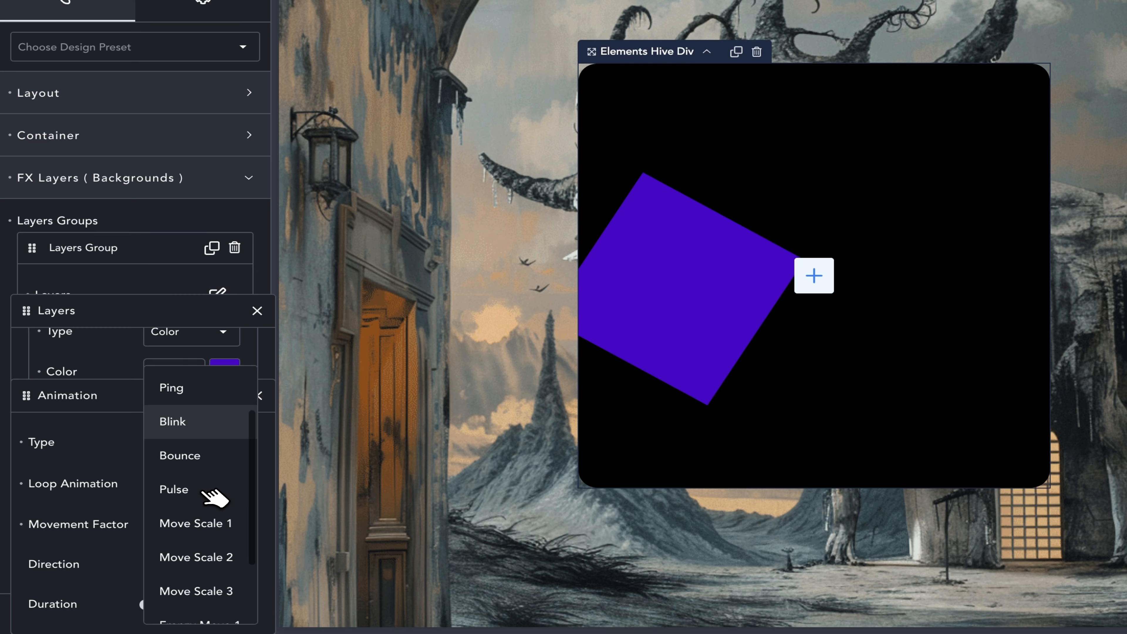
click(221, 506)
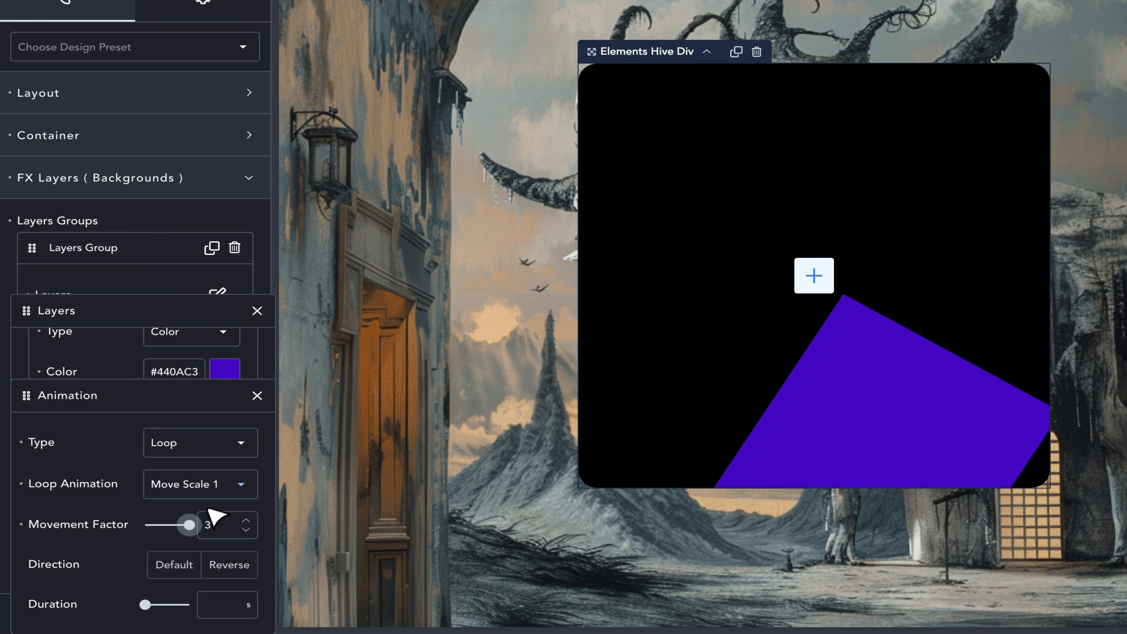
drag(185, 526, 118, 535)
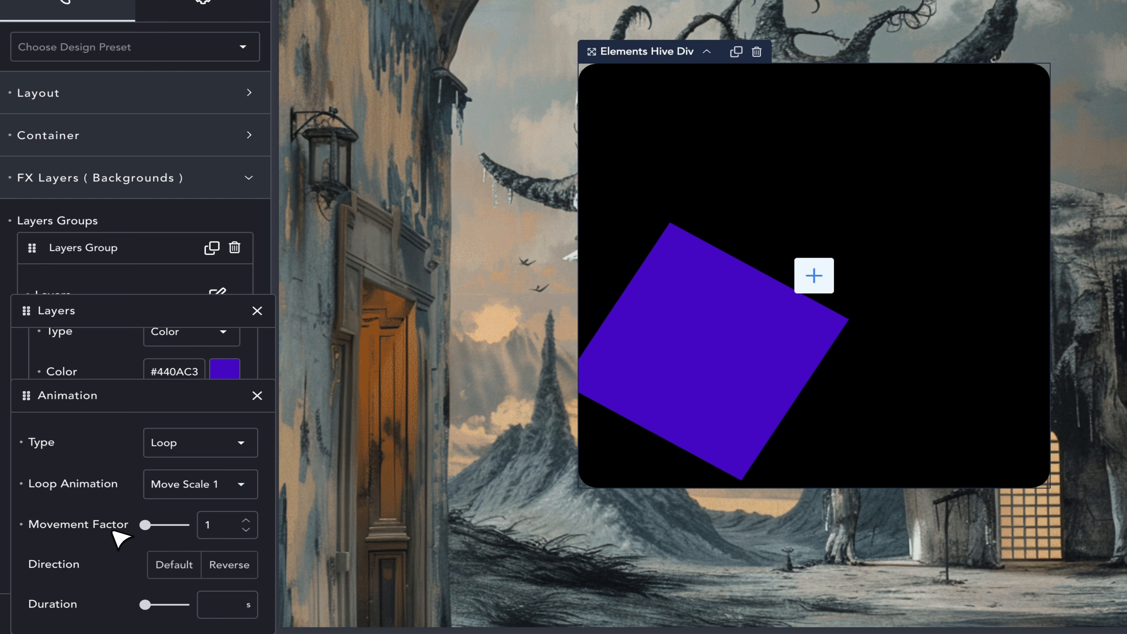
double_click(209, 523)
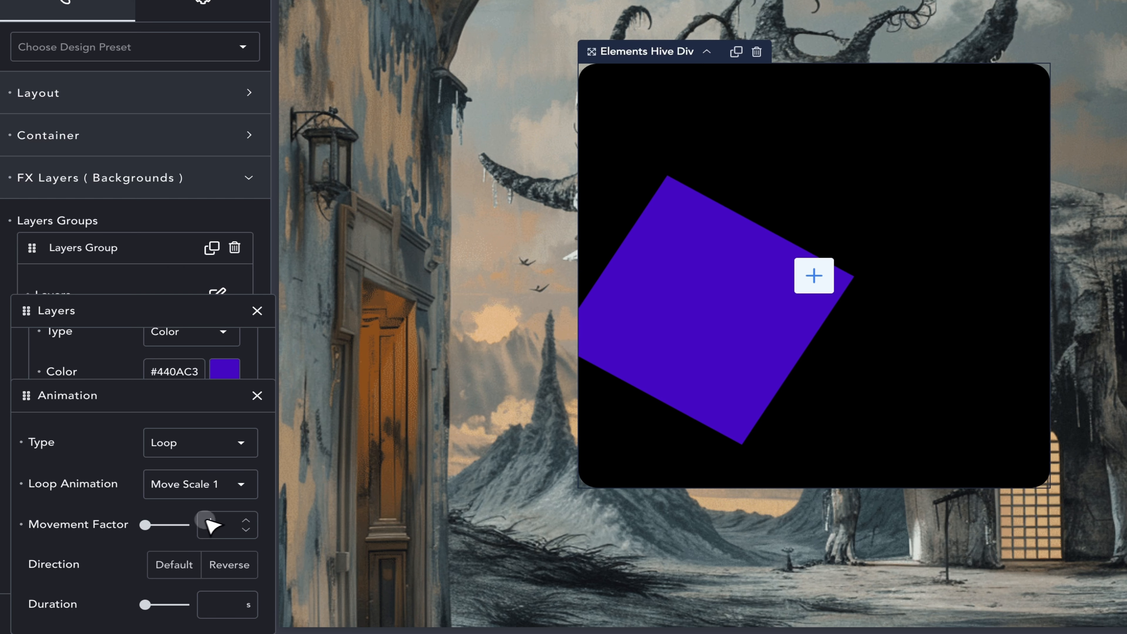
key(BackSpace)
text(0,1)
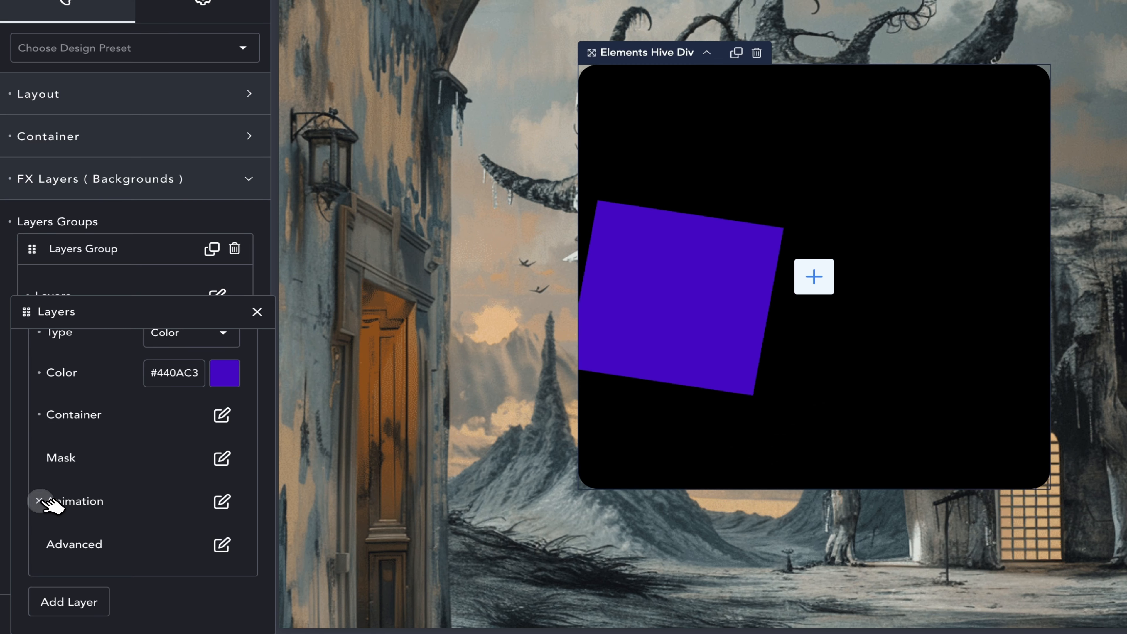
click(39, 500)
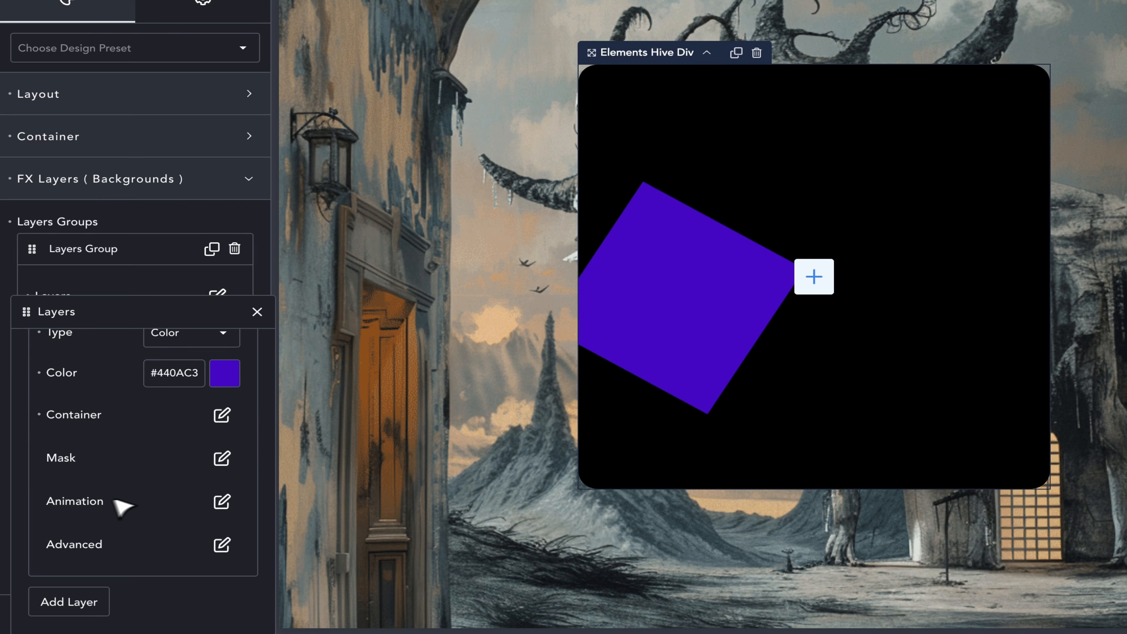
Add a blur filter of 27 px to the color layer in its advanced settings
click(221, 544)
click(239, 457)
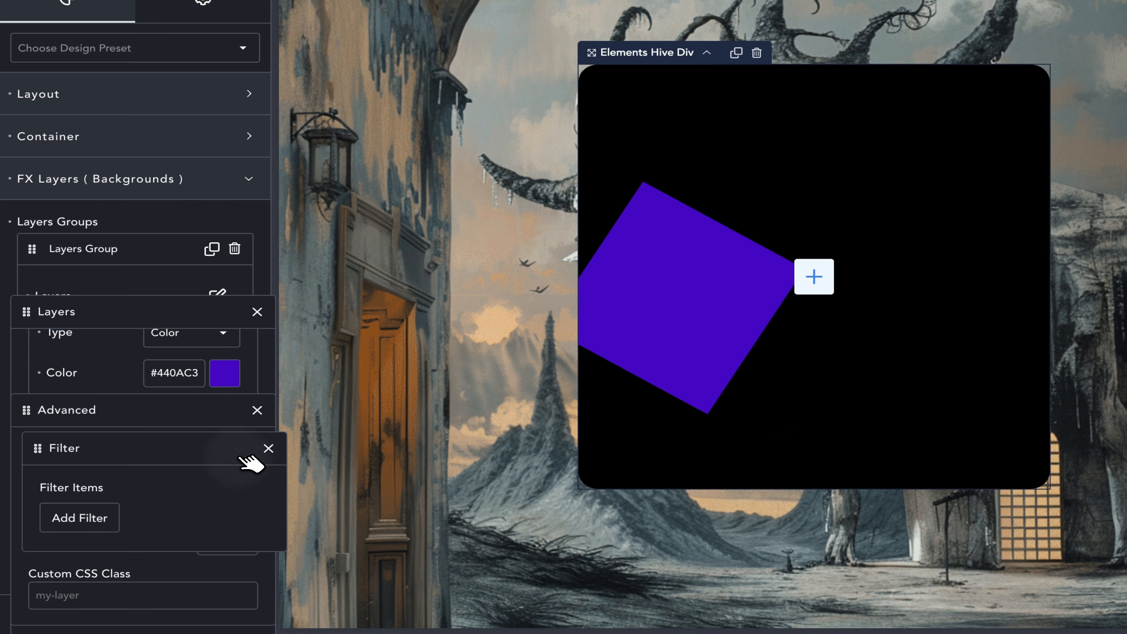
click(79, 517)
click(146, 531)
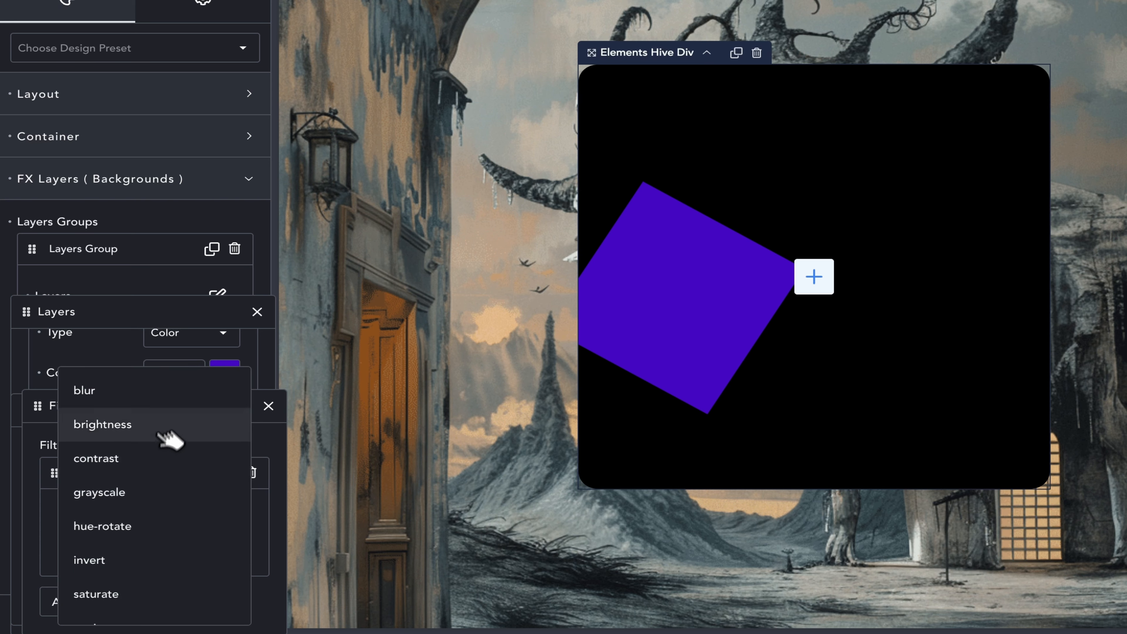
click(164, 405)
drag(156, 534, 172, 536)
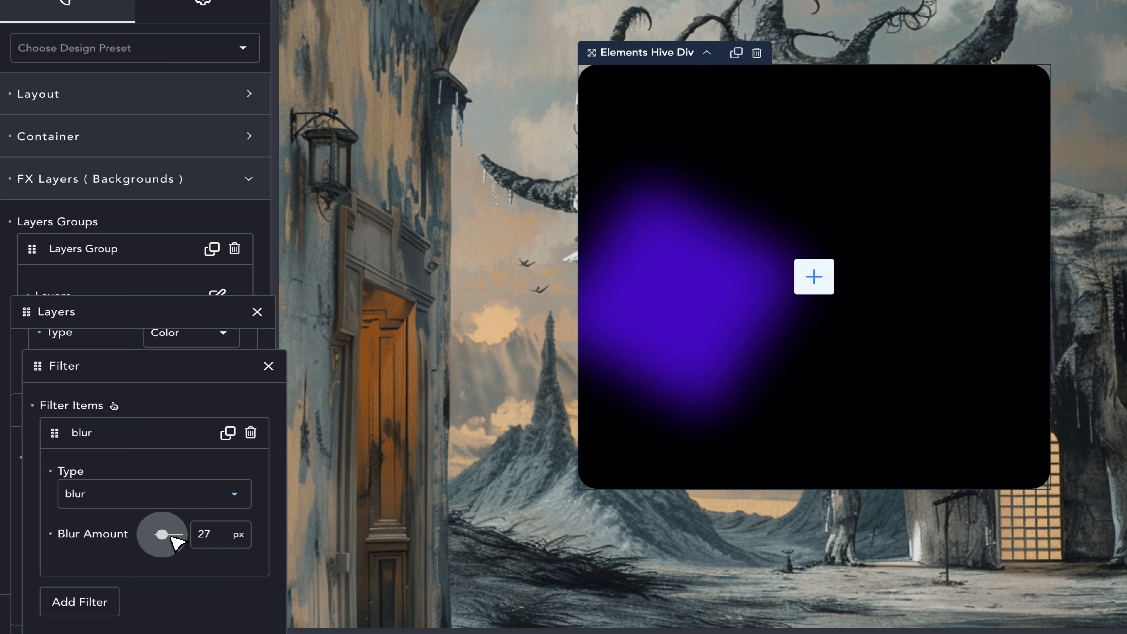
click(208, 431)
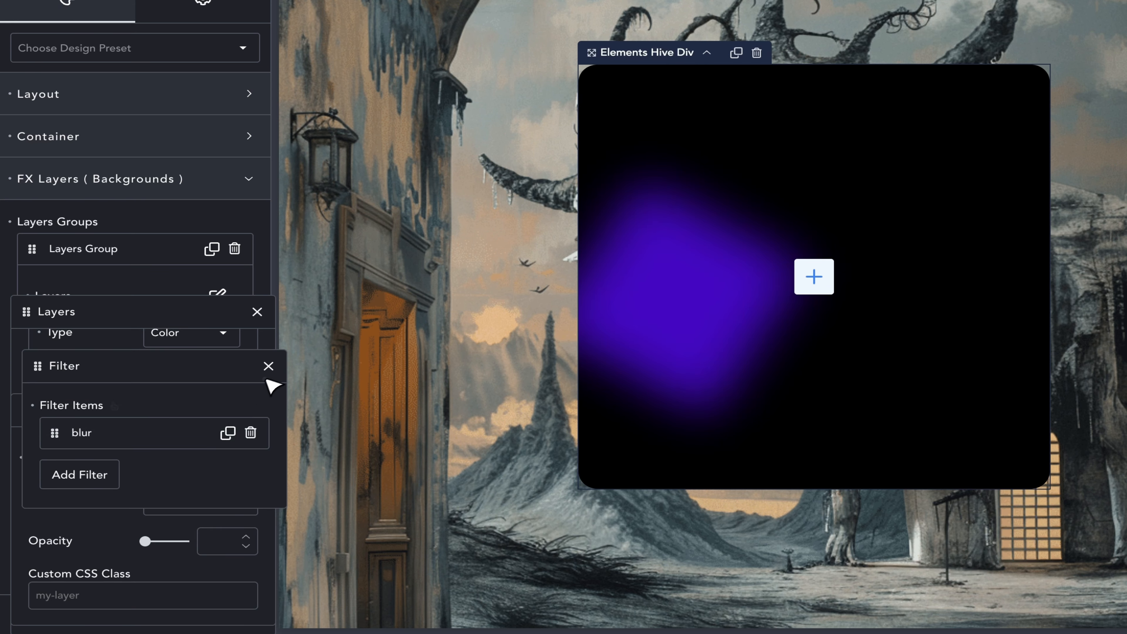
click(269, 366)
Try the Screen and Color Dodge blend modes on the blurred layer and set it to Hard Light
click(188, 488)
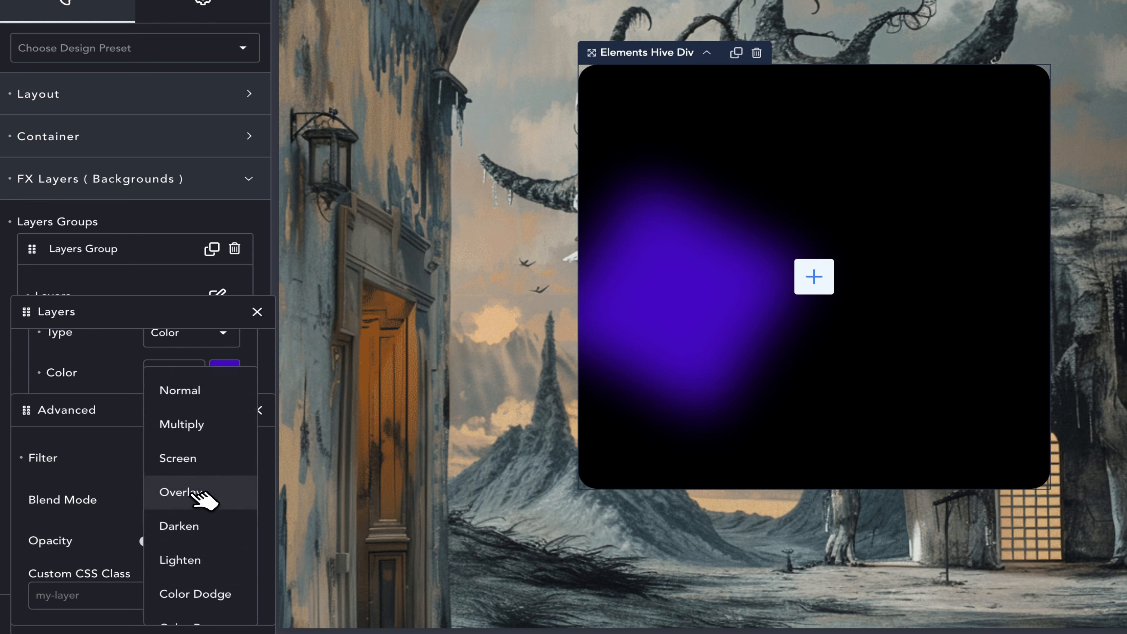
click(189, 459)
click(189, 501)
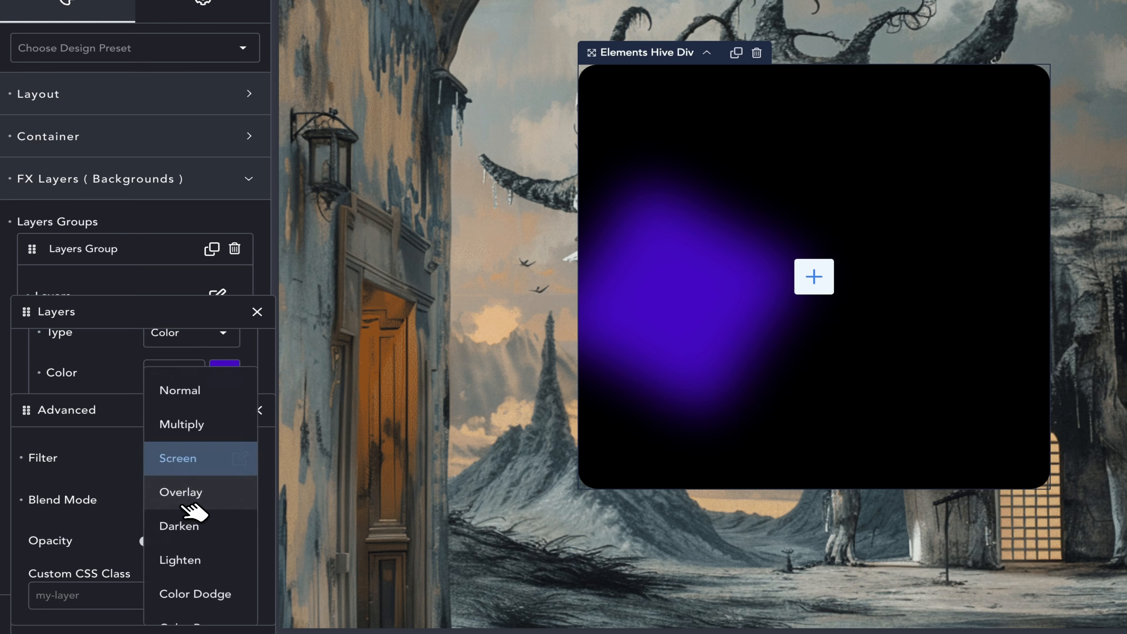
scroll(191, 506, down, 4)
click(217, 428)
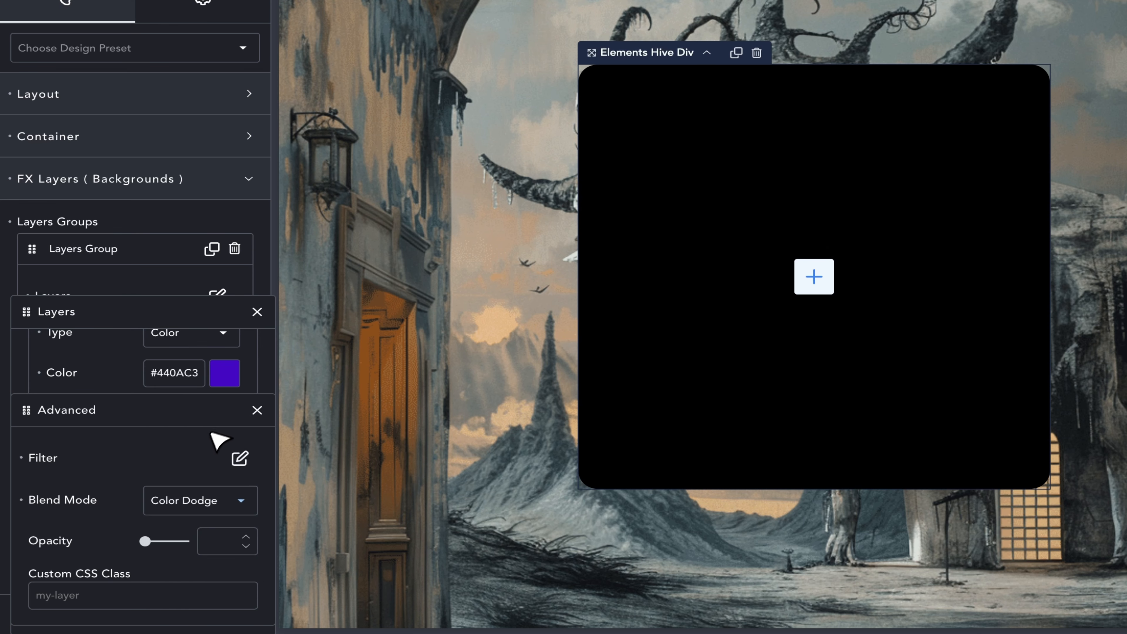
click(206, 487)
click(209, 494)
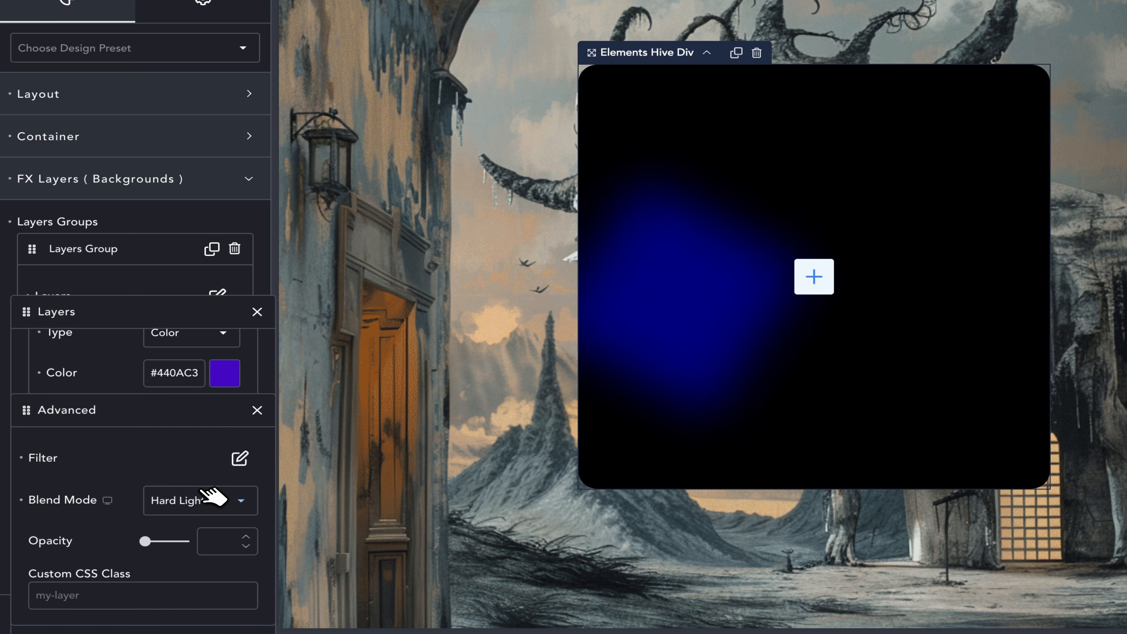
Try the Plus Lighter blend mode on the blurred color layer
click(195, 506)
scroll(196, 504, up, 2)
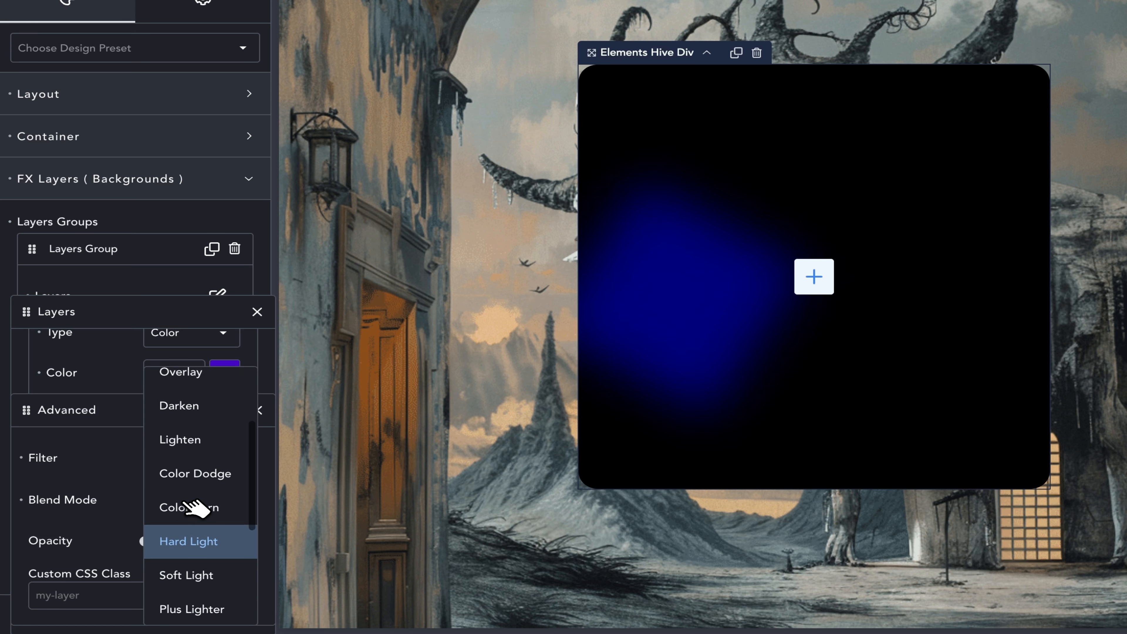
scroll(196, 504, down, 3)
click(200, 493)
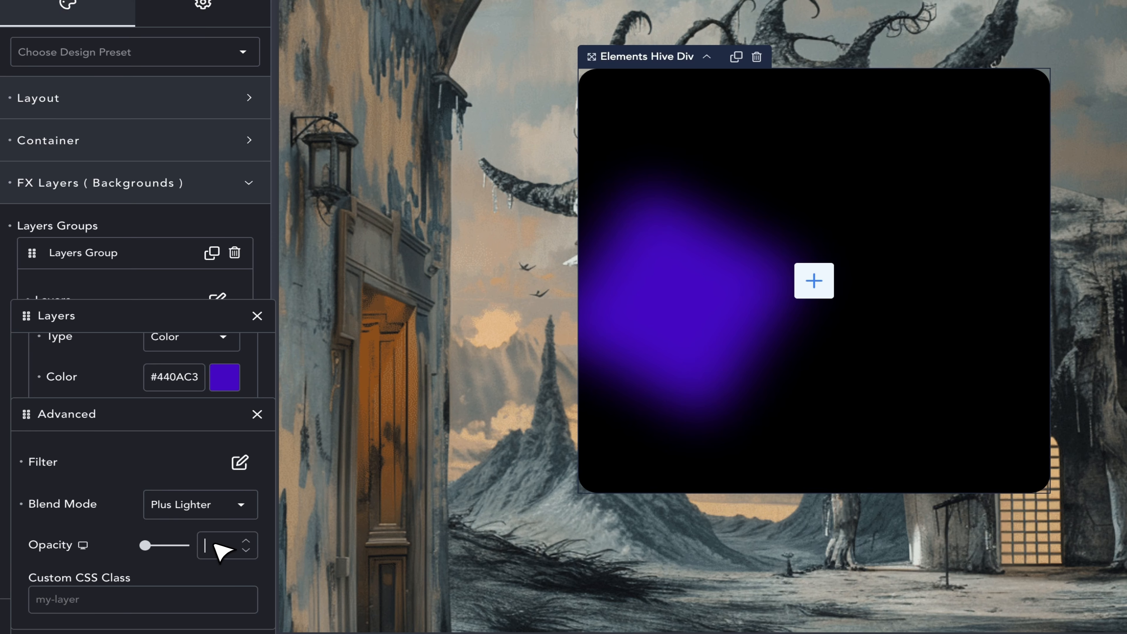
Try opacities of 0 and 0,7 on the layer, and reset its opacity and blend mode
text(0)
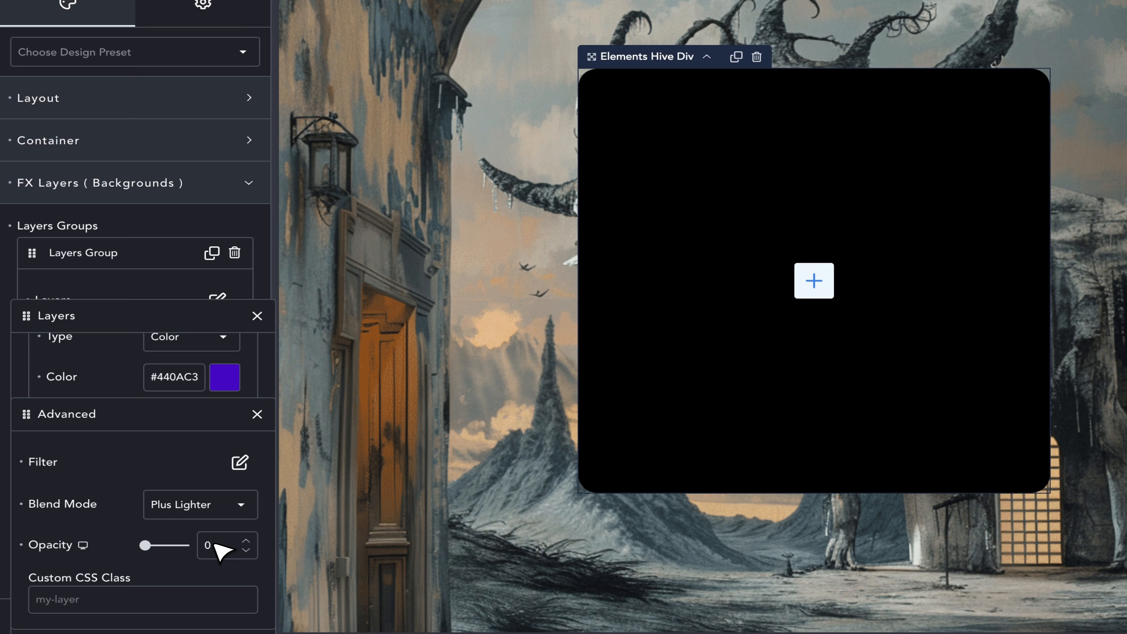
click(84, 543)
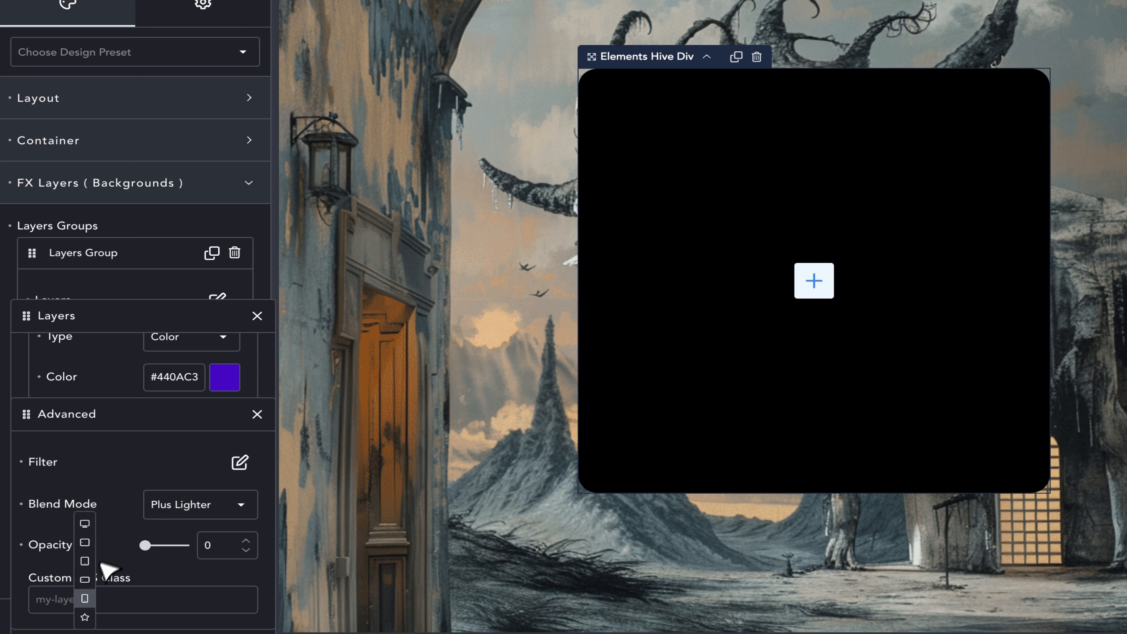
click(125, 522)
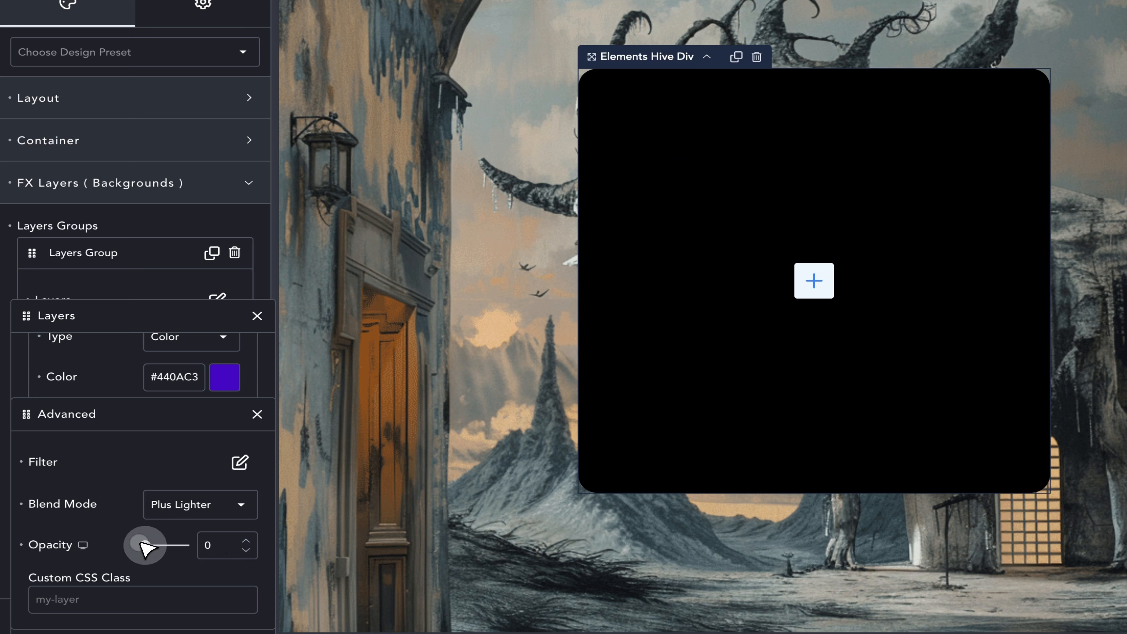
drag(142, 542, 174, 542)
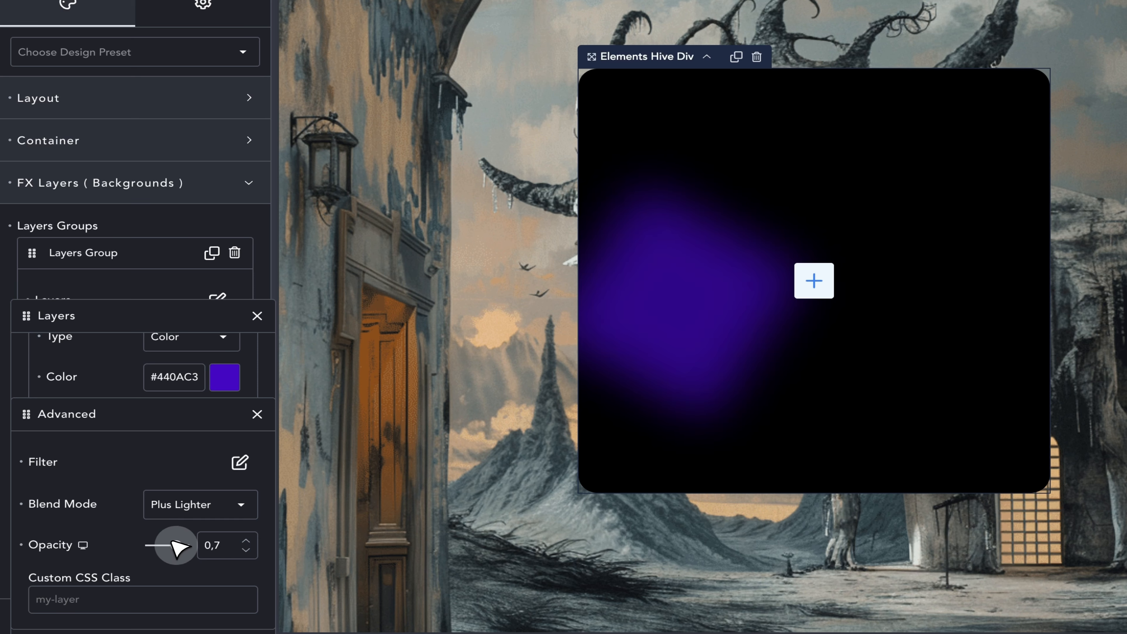
click(33, 545)
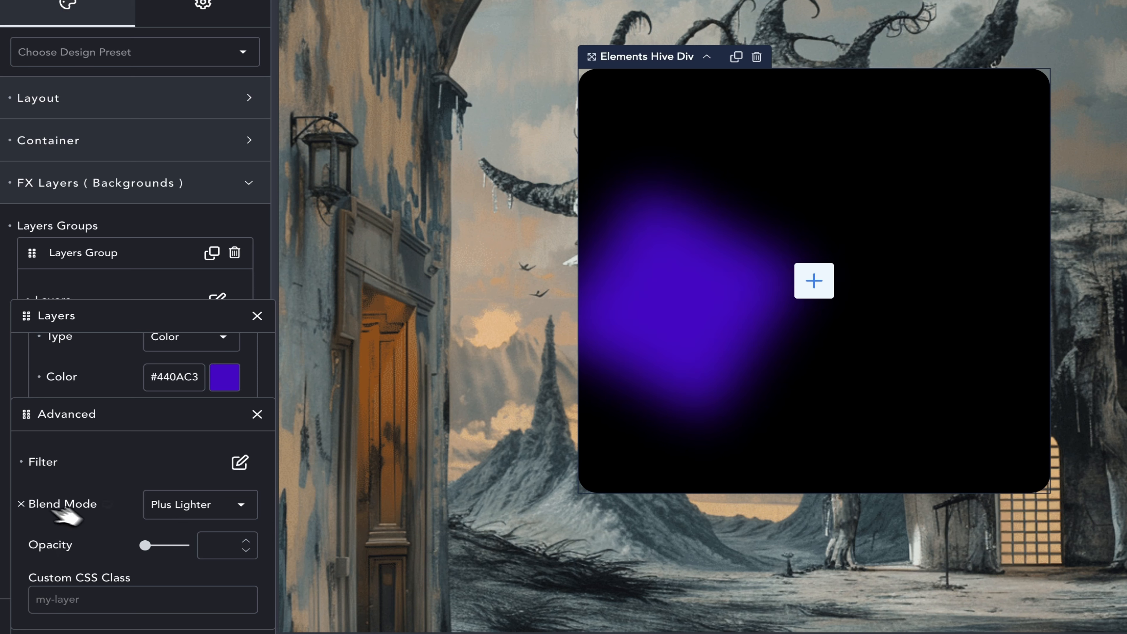
Assign the custom CSS class .my-class to the layer and close its settings
click(136, 598)
text(.my-class)
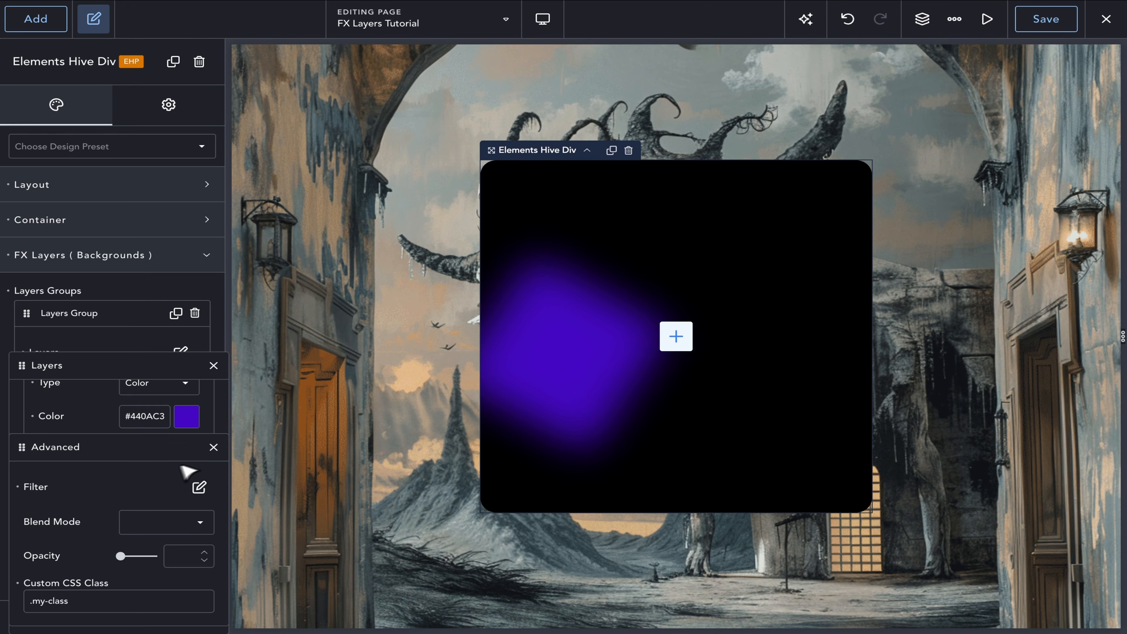
click(214, 446)
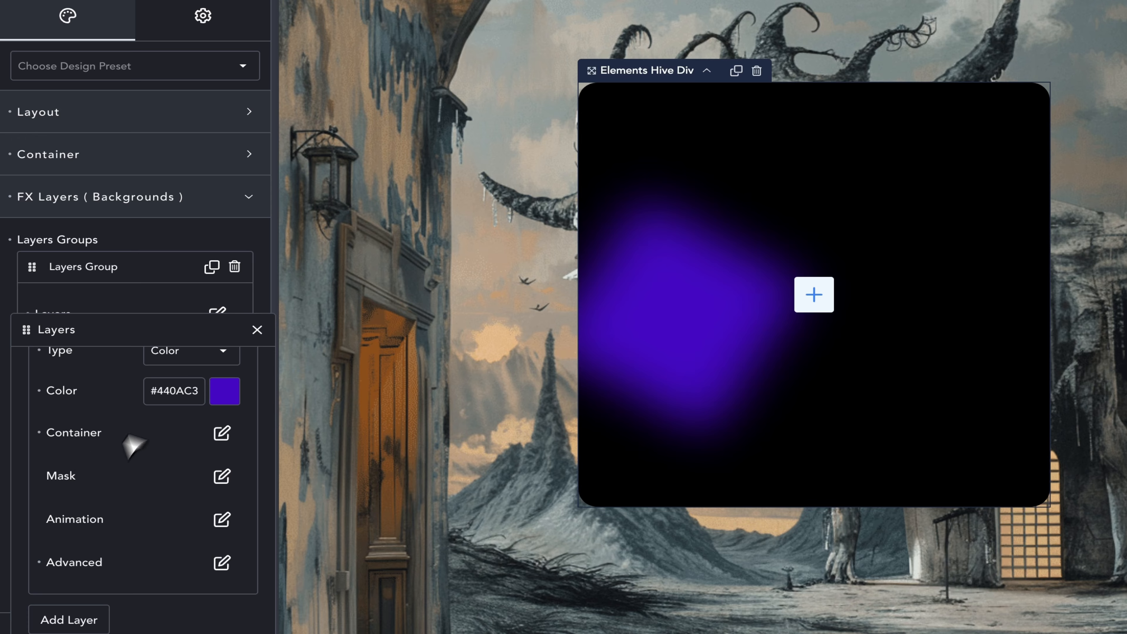
click(257, 330)
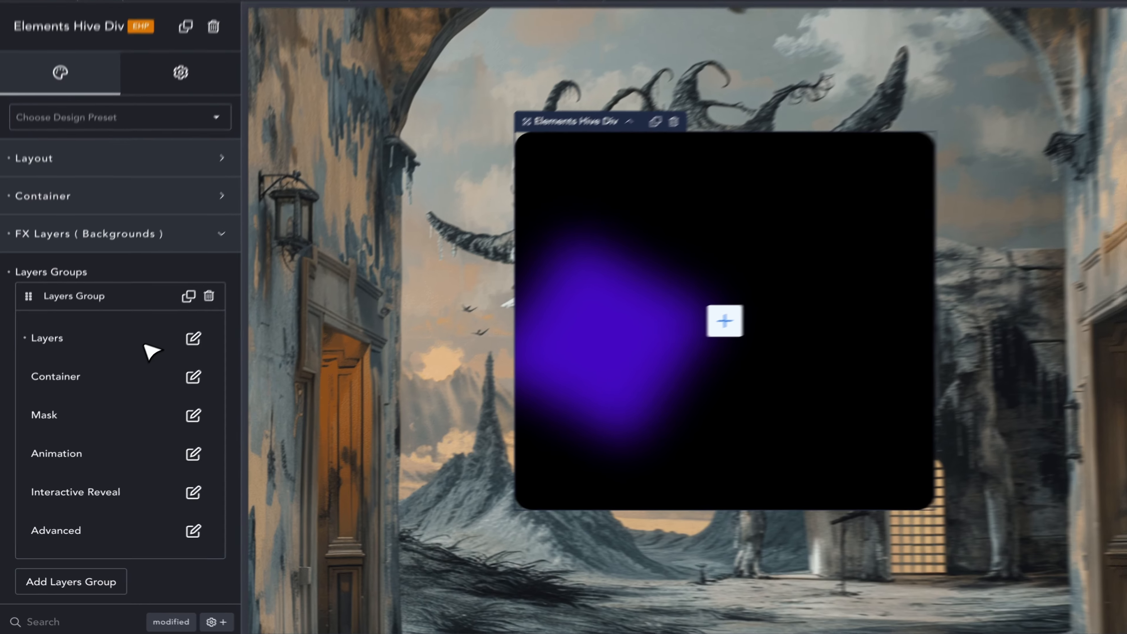
Reset the color layer's container and advanced settings and return to the layers group options
click(180, 352)
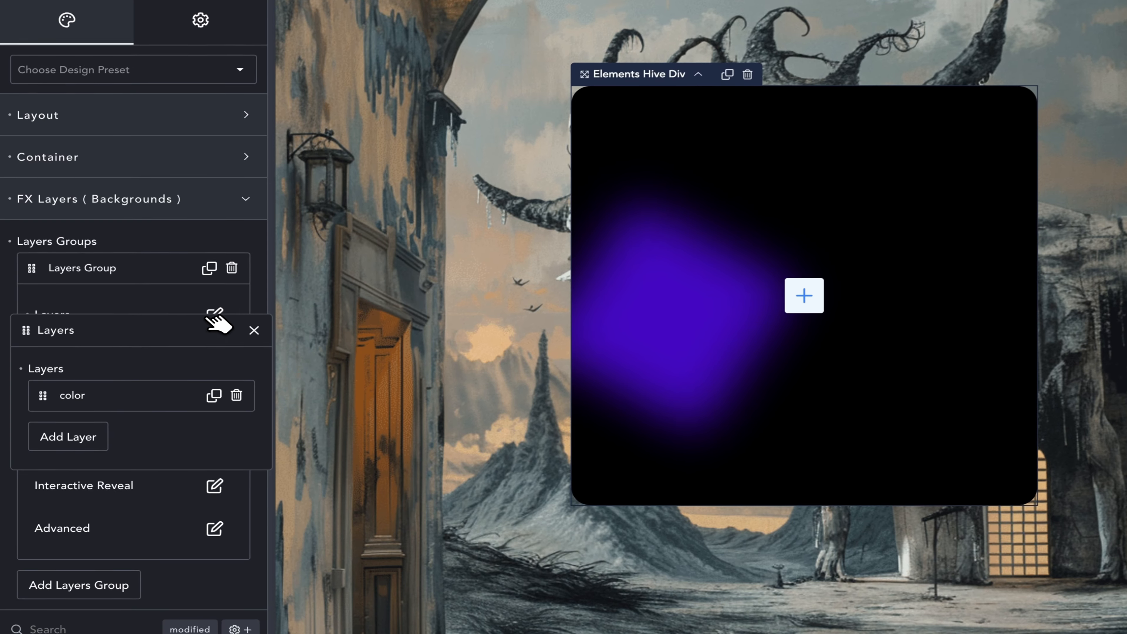
click(165, 392)
click(50, 517)
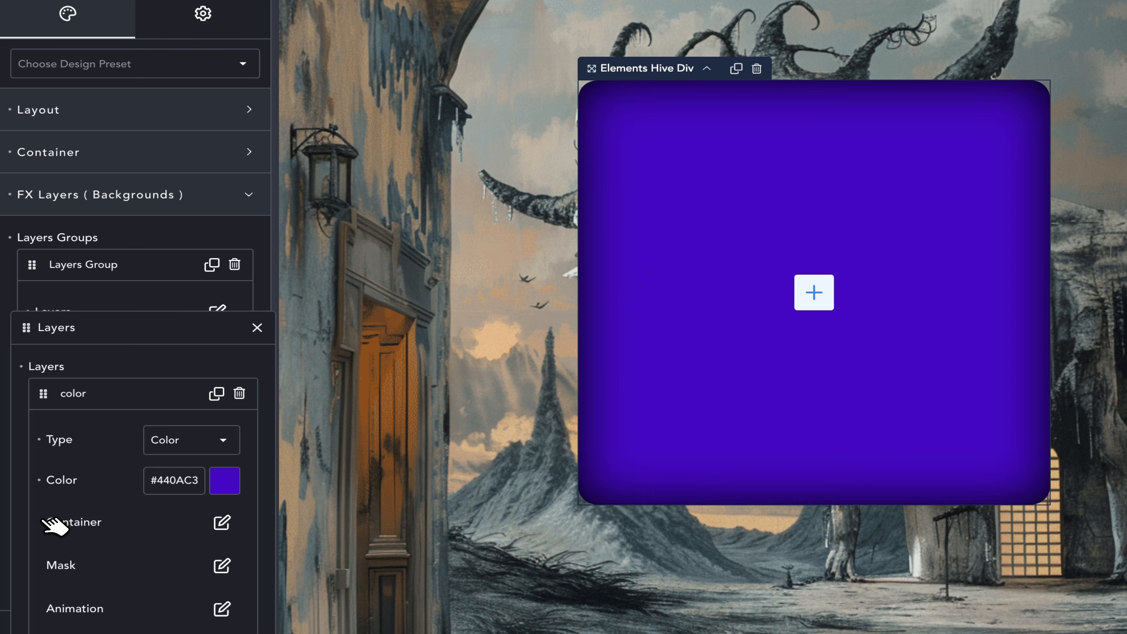
click(170, 394)
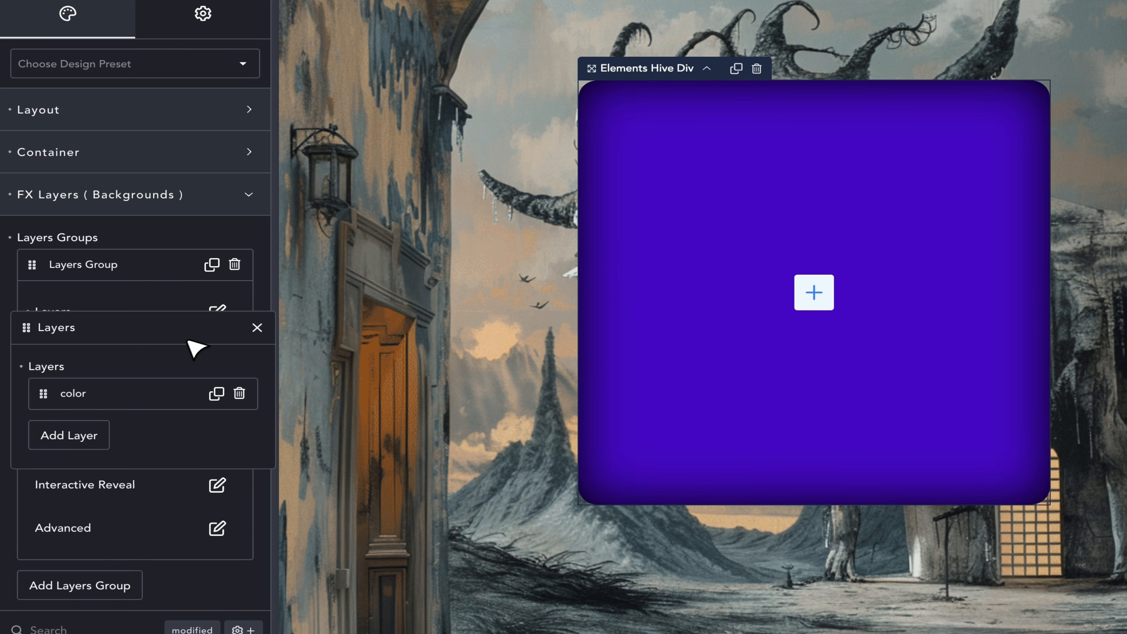
click(171, 395)
scroll(111, 555, down, 1)
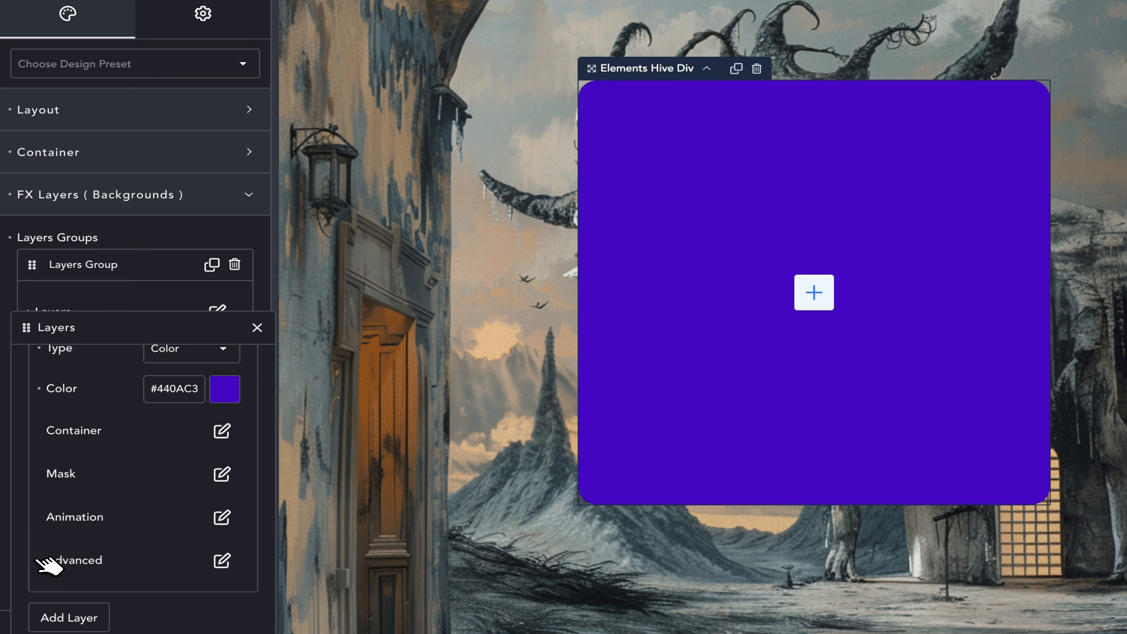
click(257, 328)
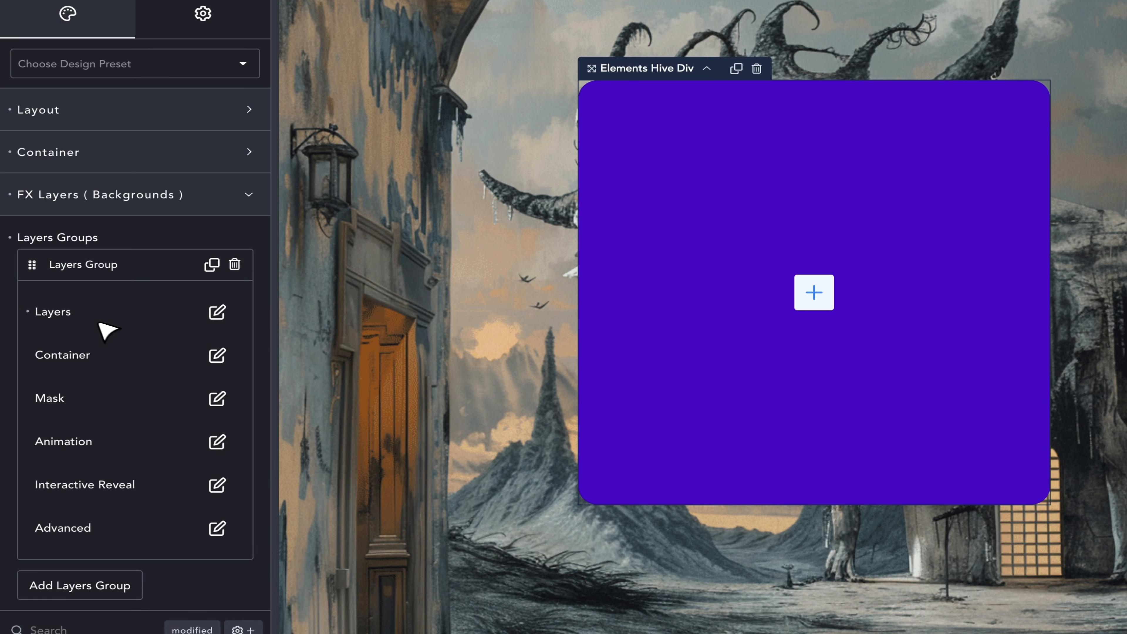
Enable Interactive Reveal on the layers group with Style 1
click(217, 484)
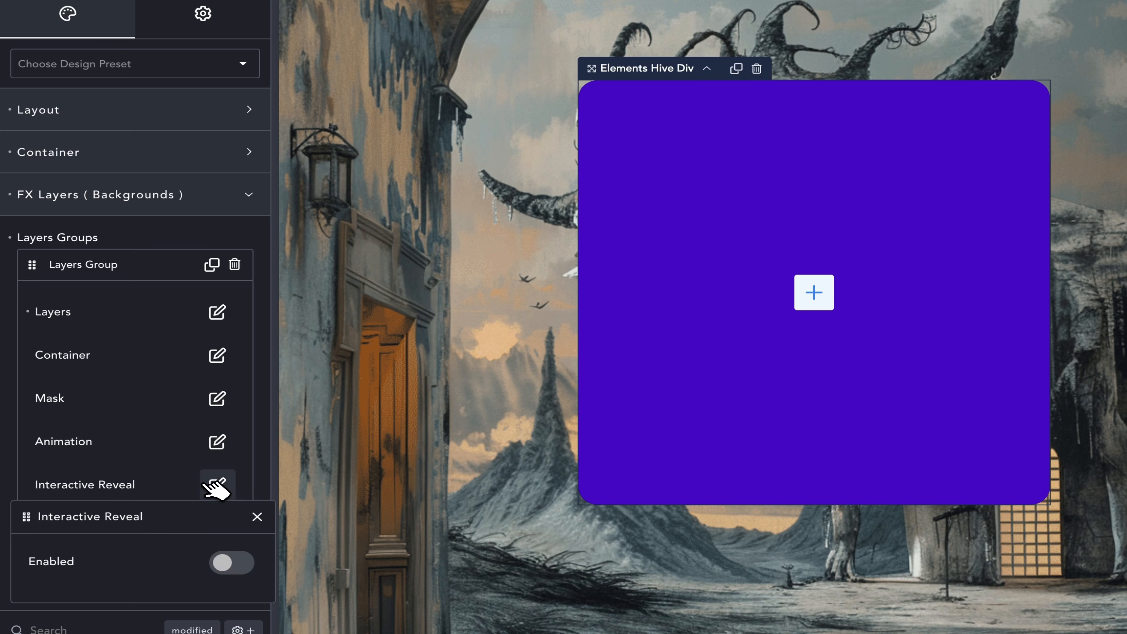
click(228, 561)
click(189, 532)
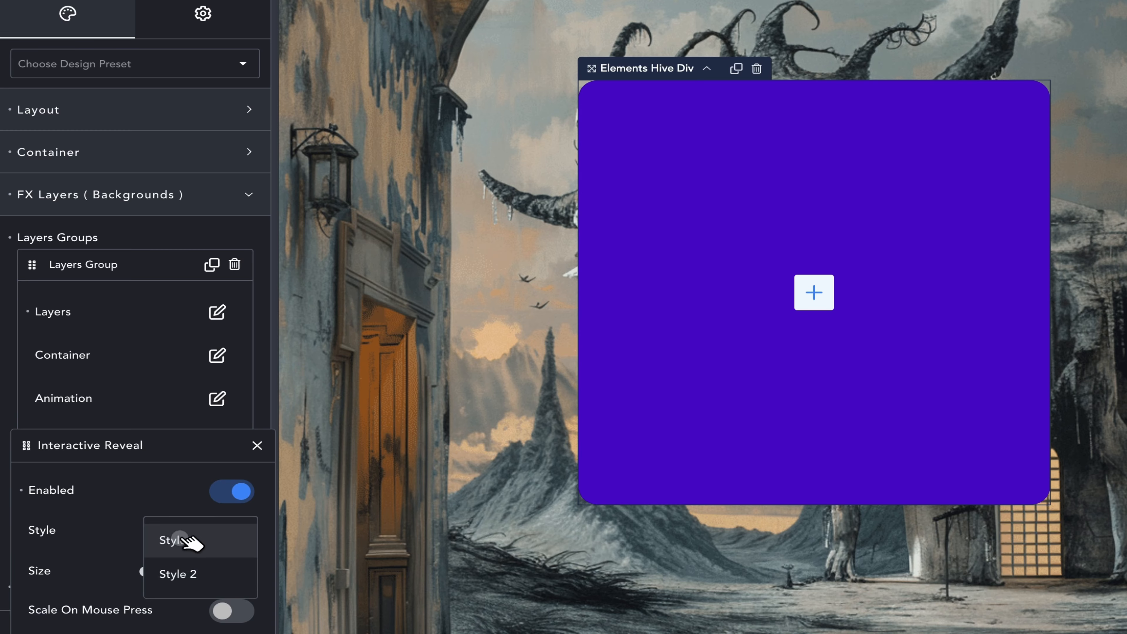
click(192, 539)
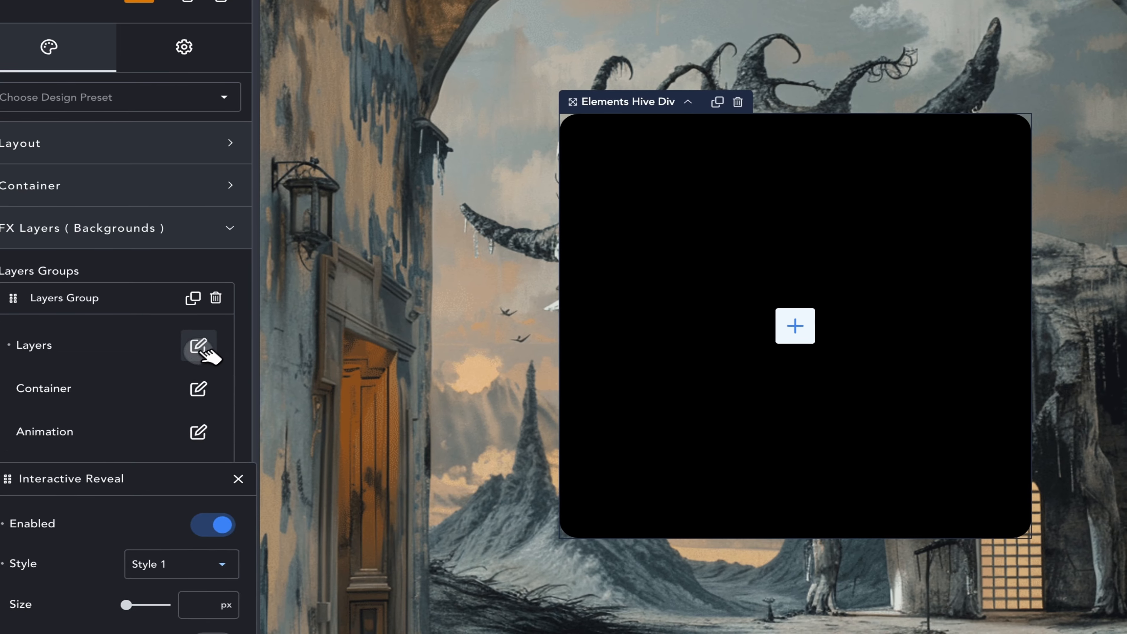
Try the Image type on the group's color layer and set its type to Video
click(147, 354)
click(124, 442)
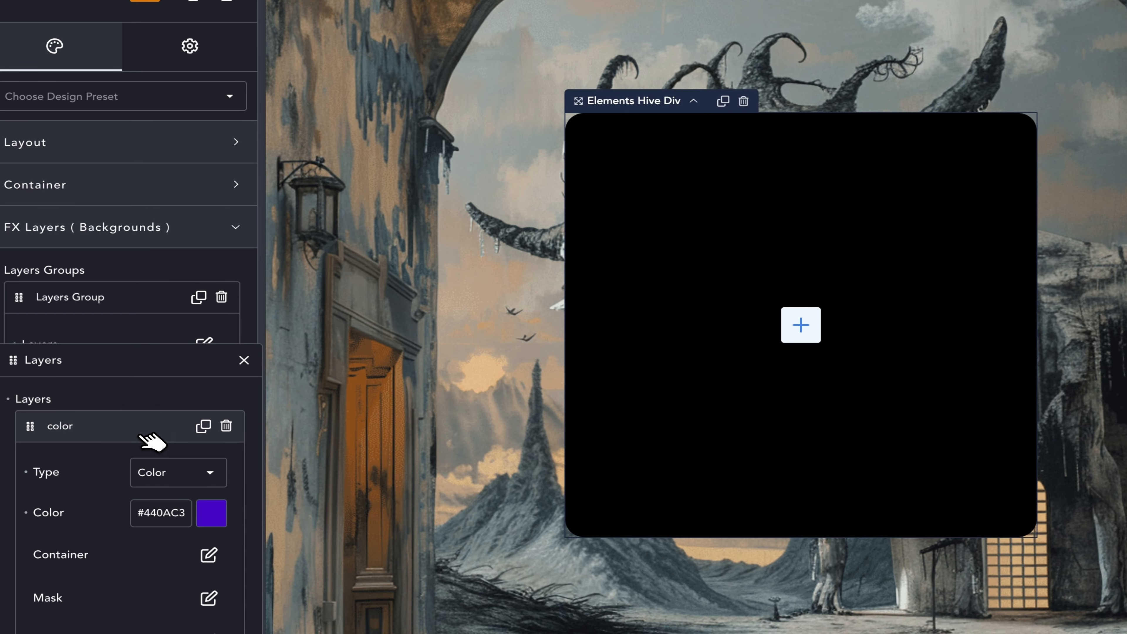
click(209, 479)
click(231, 517)
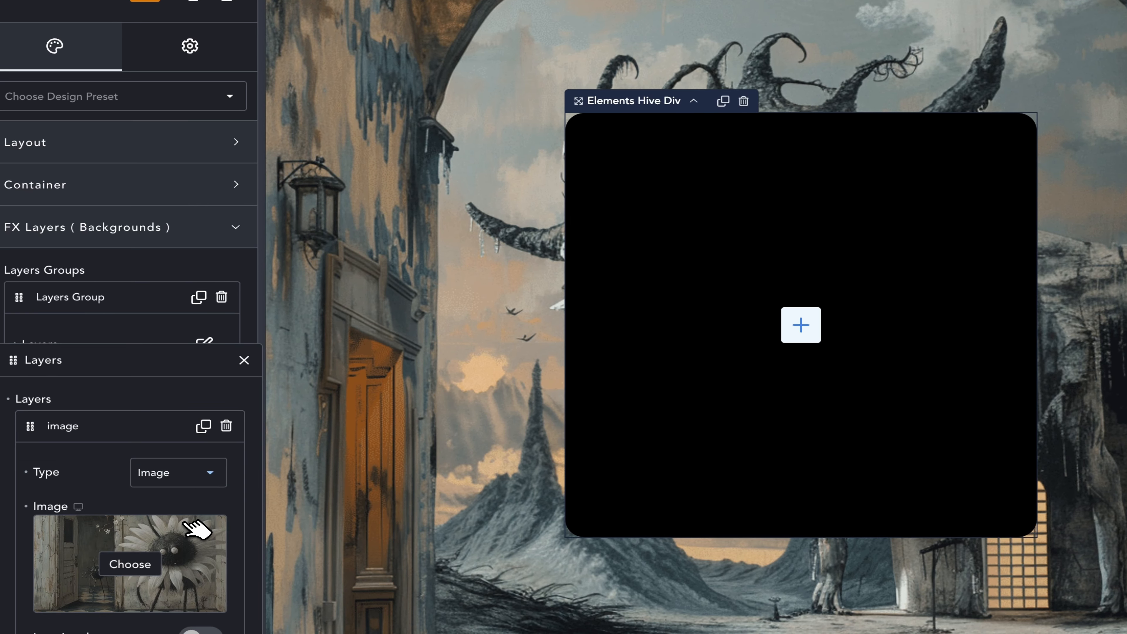
click(202, 480)
click(189, 550)
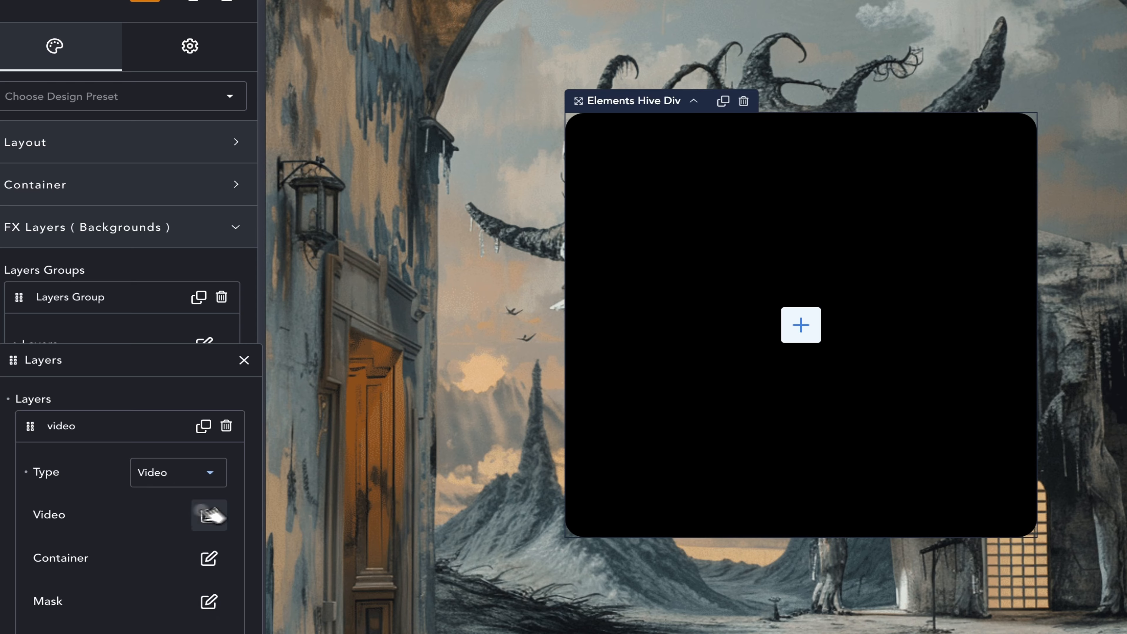
Use demo-sections.mp4 from the media library as the video layer's MP4 source and close the layer settings
click(209, 514)
click(231, 415)
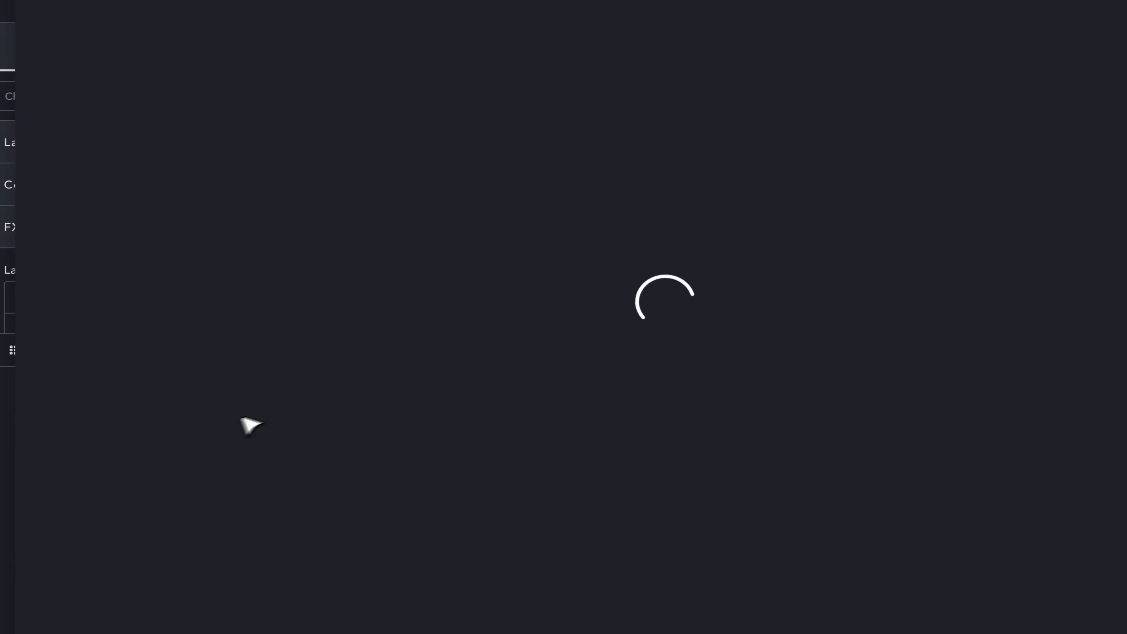
click(317, 158)
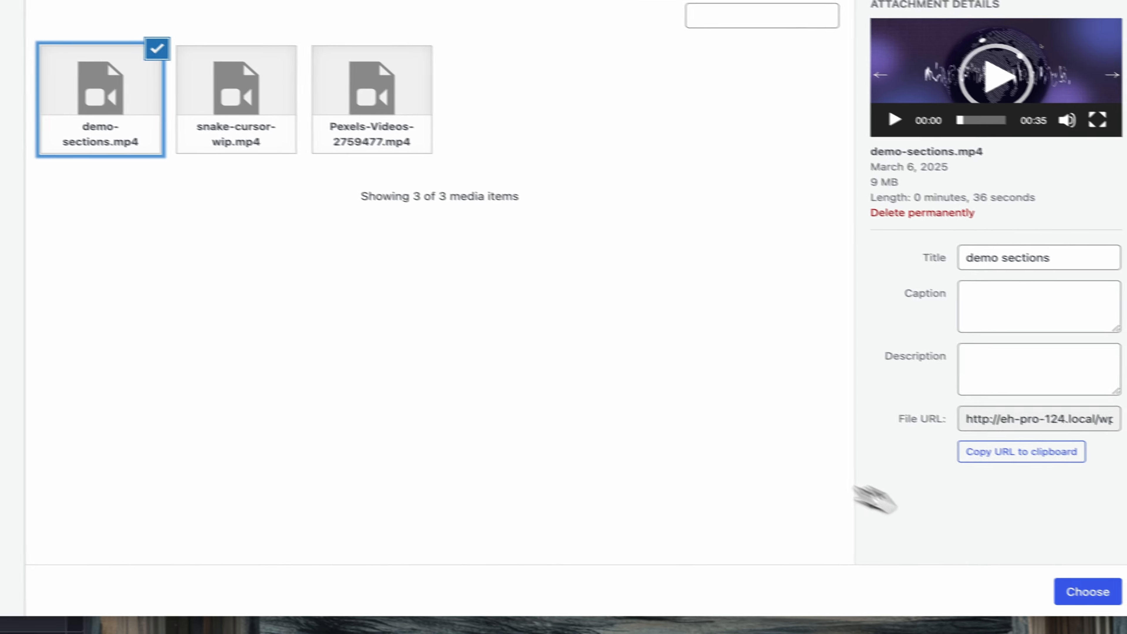
click(1059, 592)
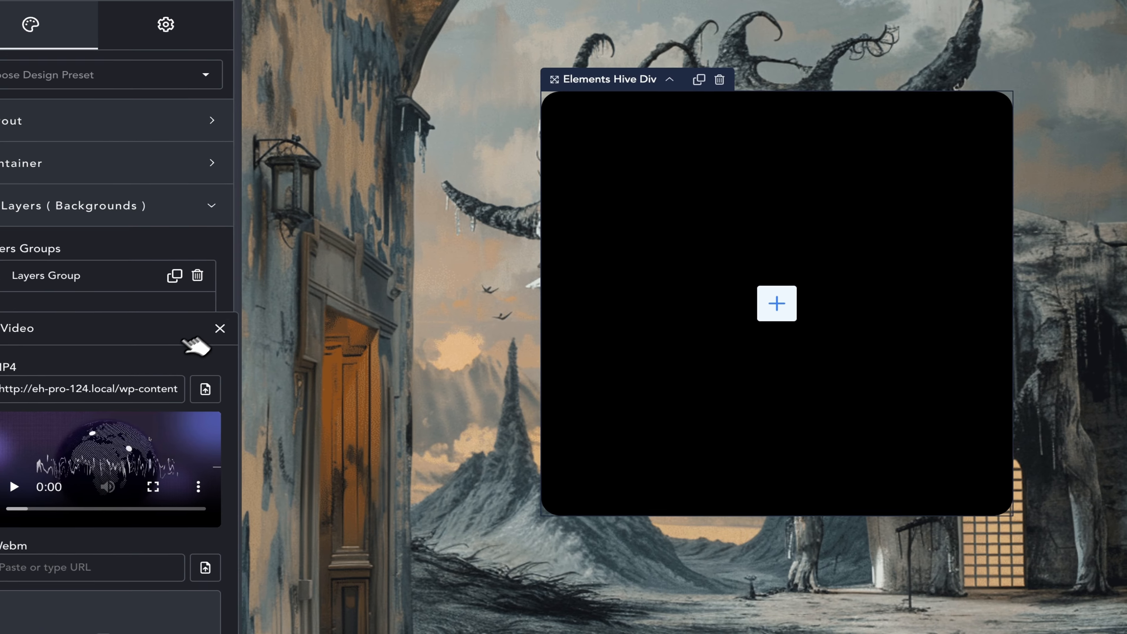
click(34, 300)
click(146, 405)
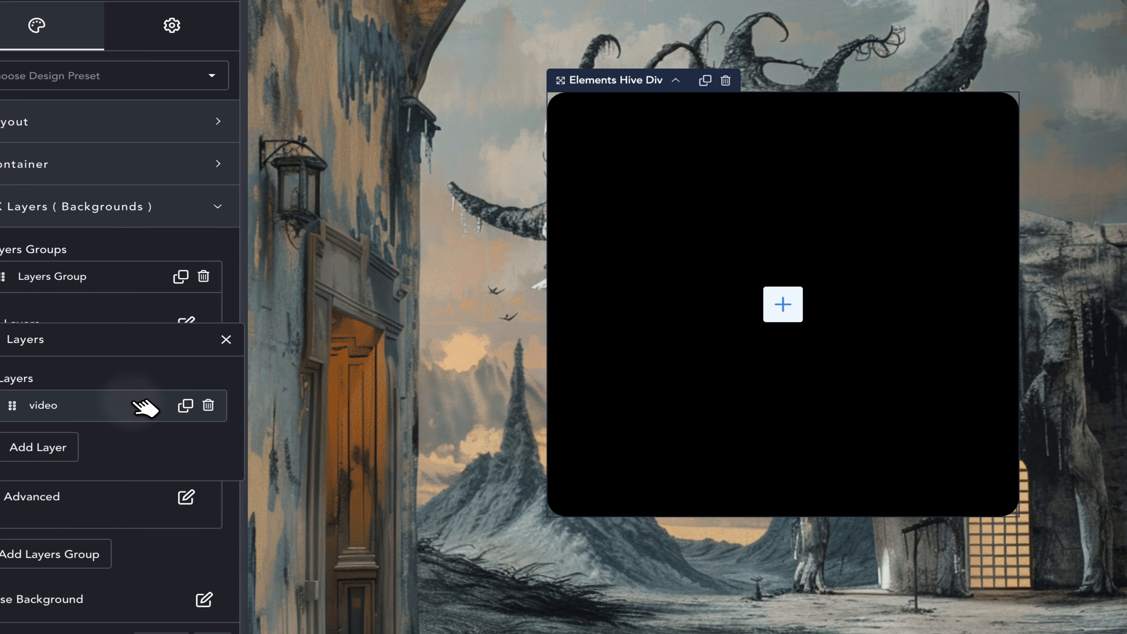
click(226, 339)
Set the Interactive Reveal size to 160 px, enable Scale On Mouse Press with a scale factor of 2, and test it on the div
click(183, 452)
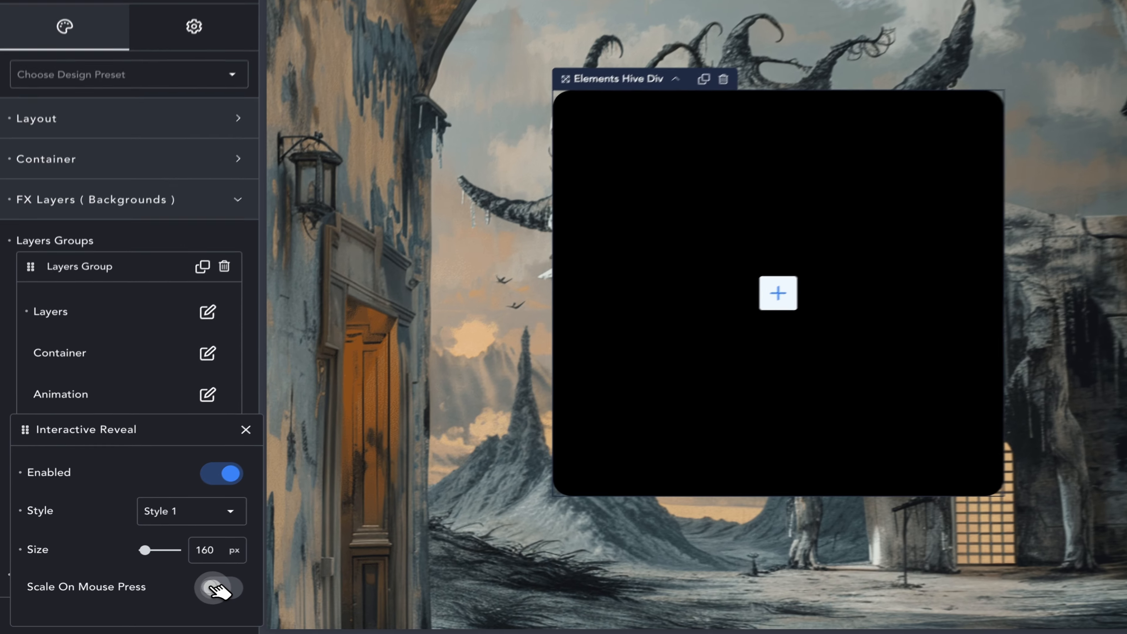
click(193, 592)
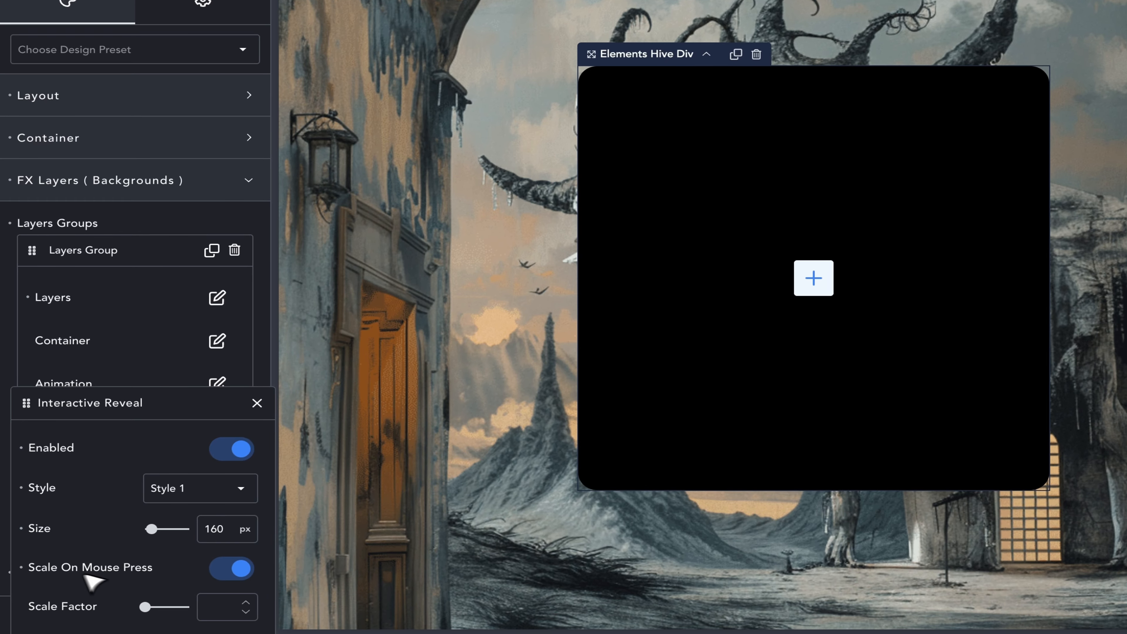
drag(145, 606, 178, 614)
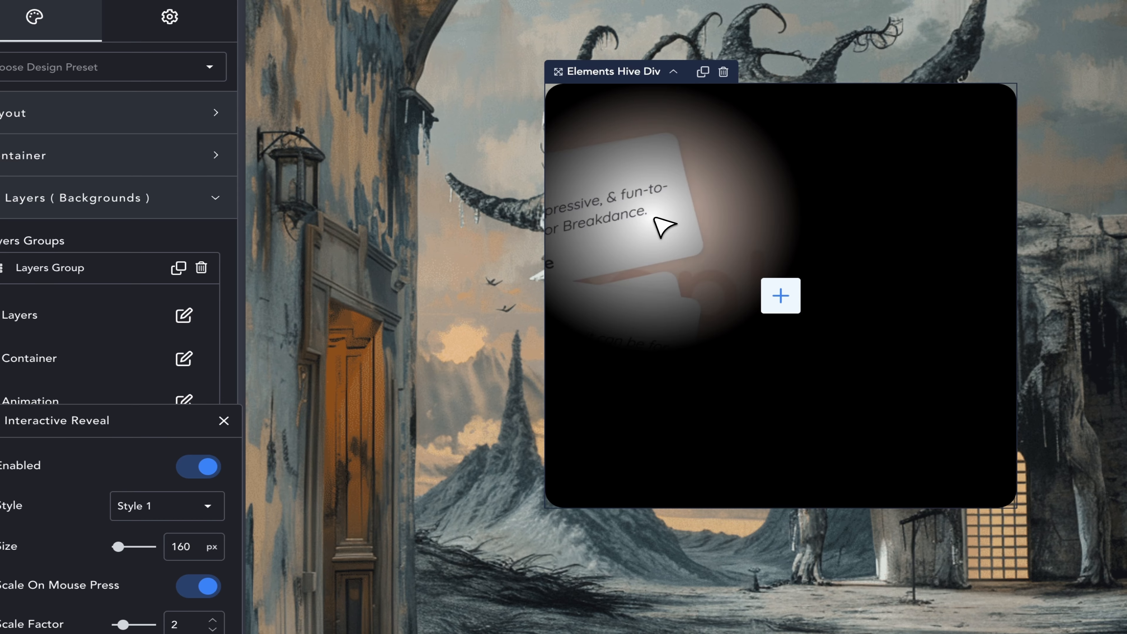
click(664, 226)
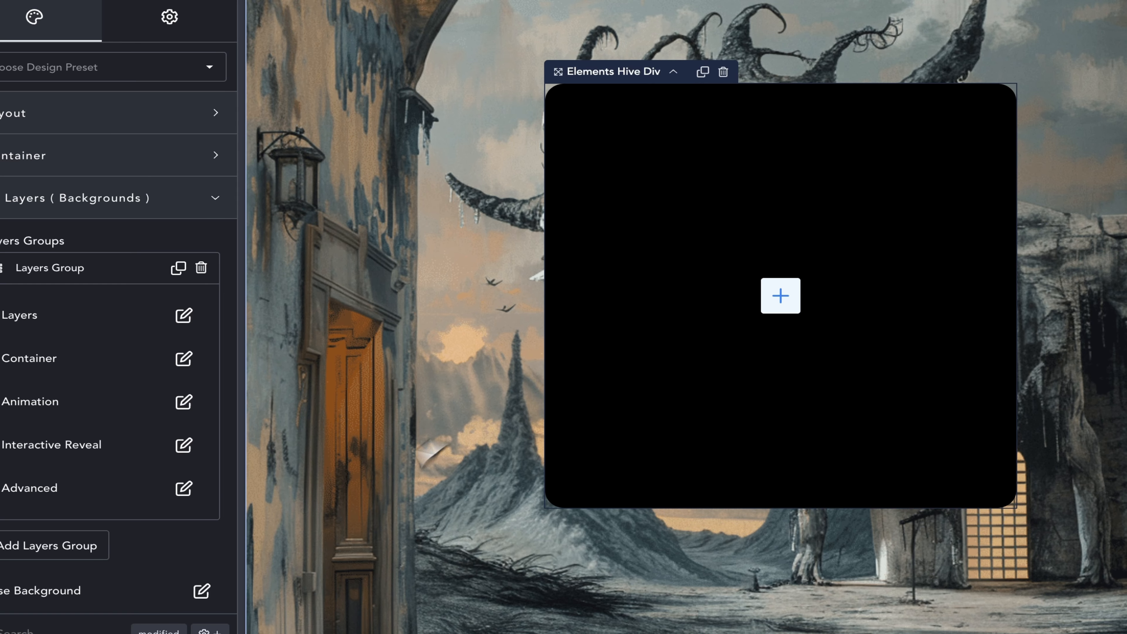
Increase the Interactive Reveal scale factor and test the enlarged reveal across the div
click(192, 442)
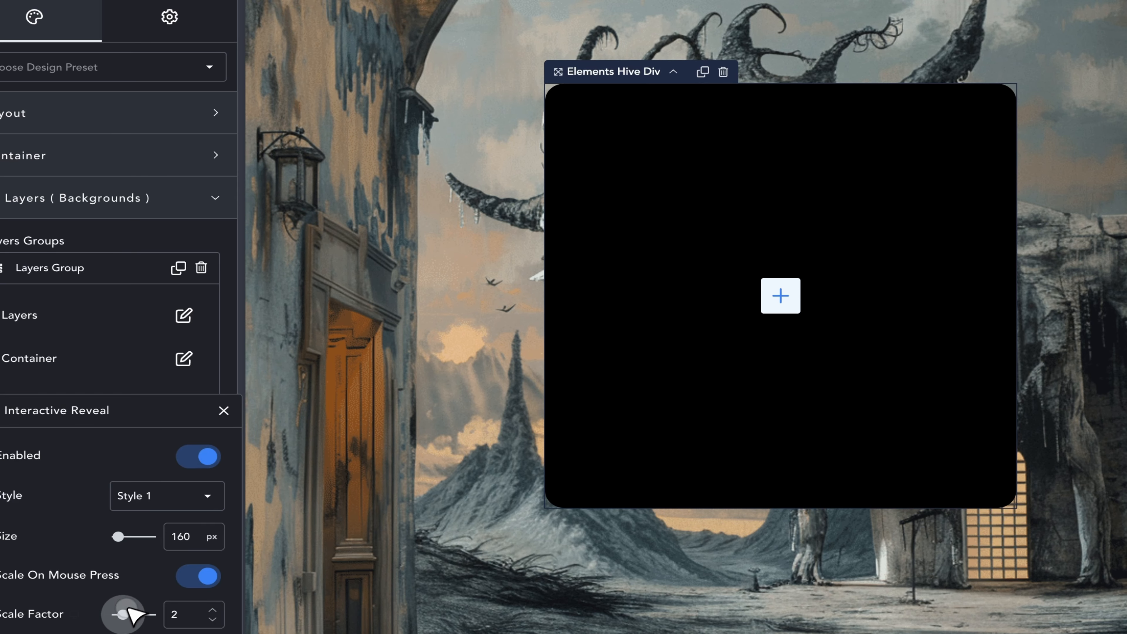
drag(124, 613, 184, 617)
drag(650, 233, 687, 212)
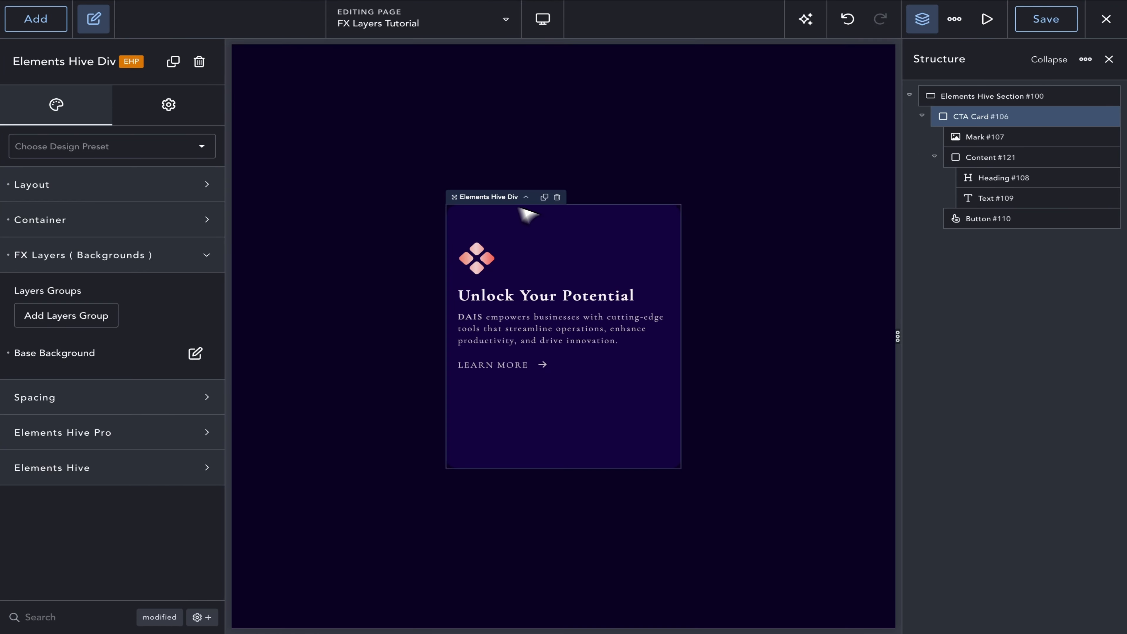
Examine the CTA Card's mark, content and button elements in the page structure, reselect the card and hide the structure
click(974, 138)
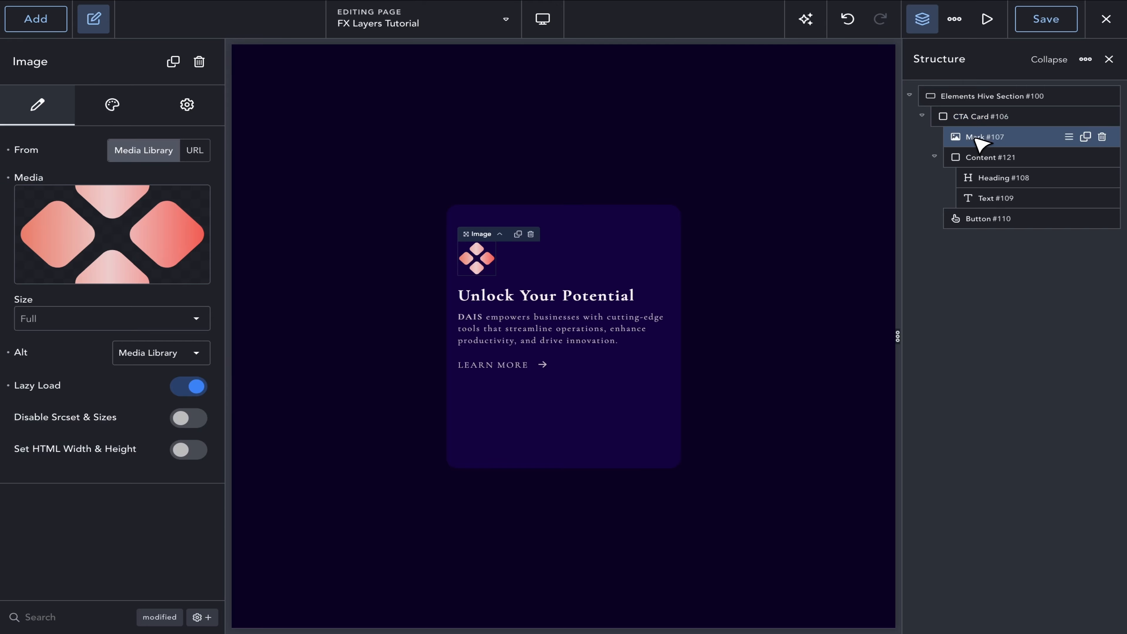
click(989, 156)
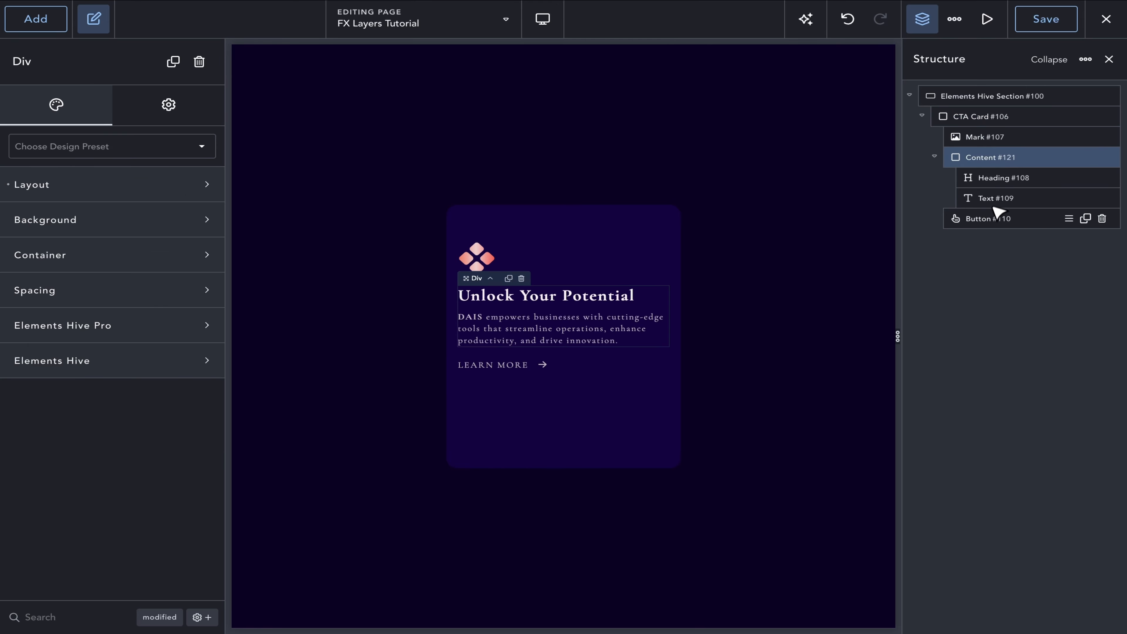
click(998, 217)
click(981, 116)
click(983, 137)
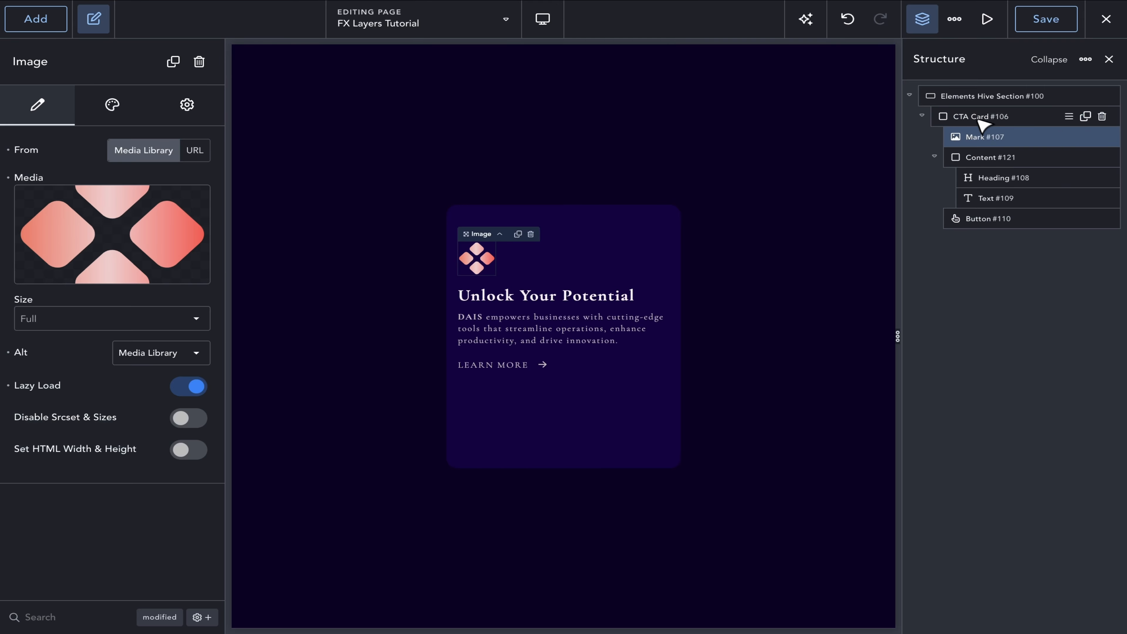
click(976, 116)
click(922, 20)
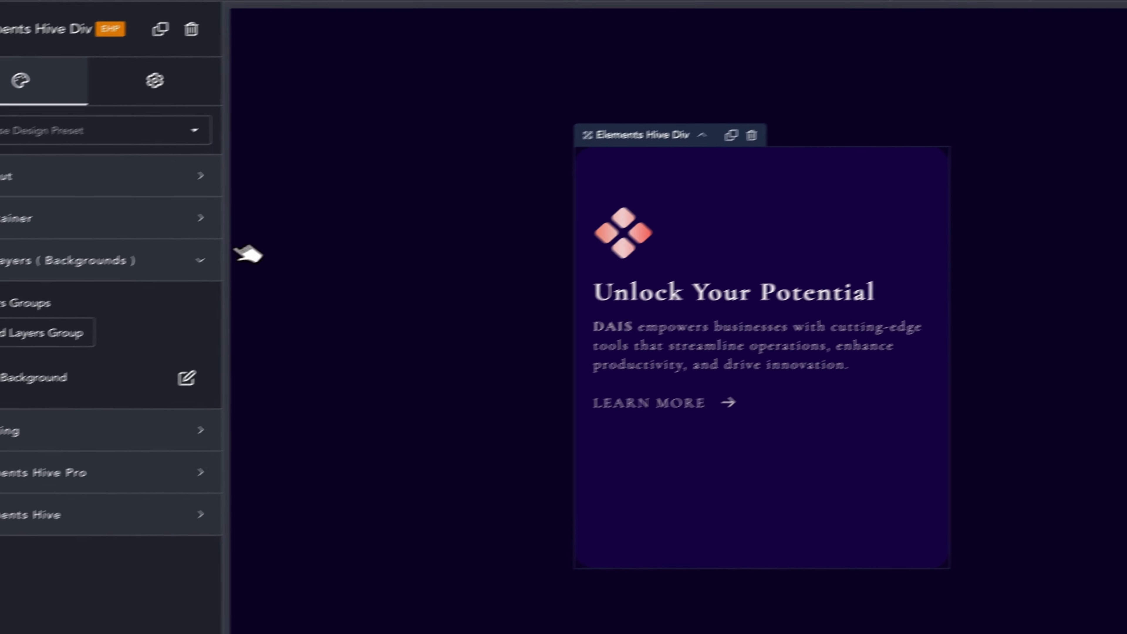
Check the card's base background settings, and add a layers group containing one layer of type Color
click(233, 359)
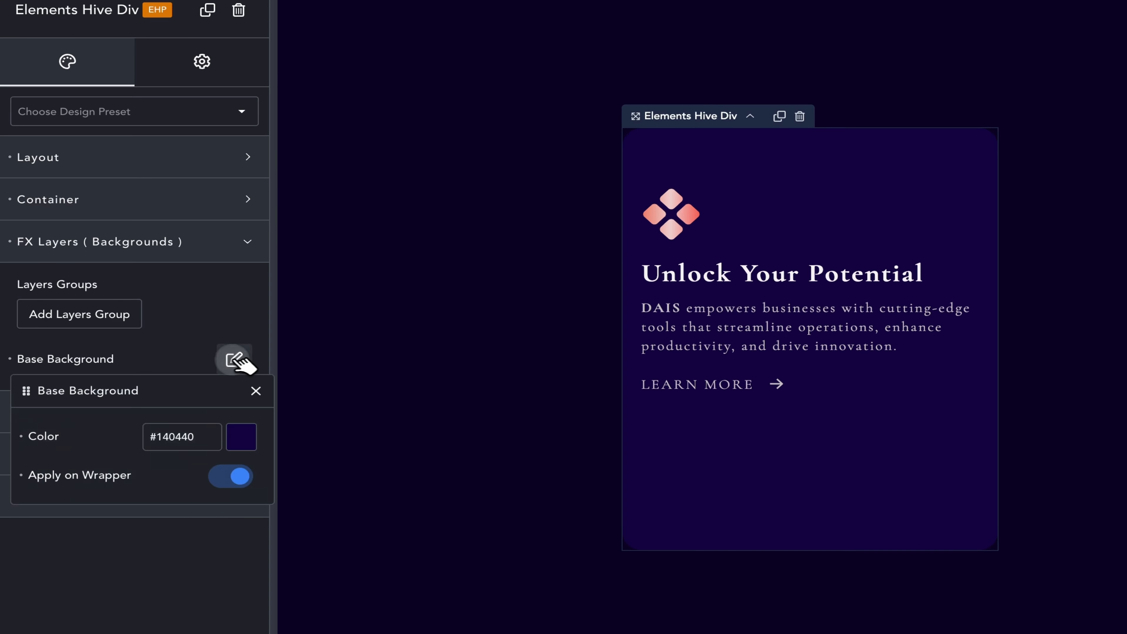
click(184, 313)
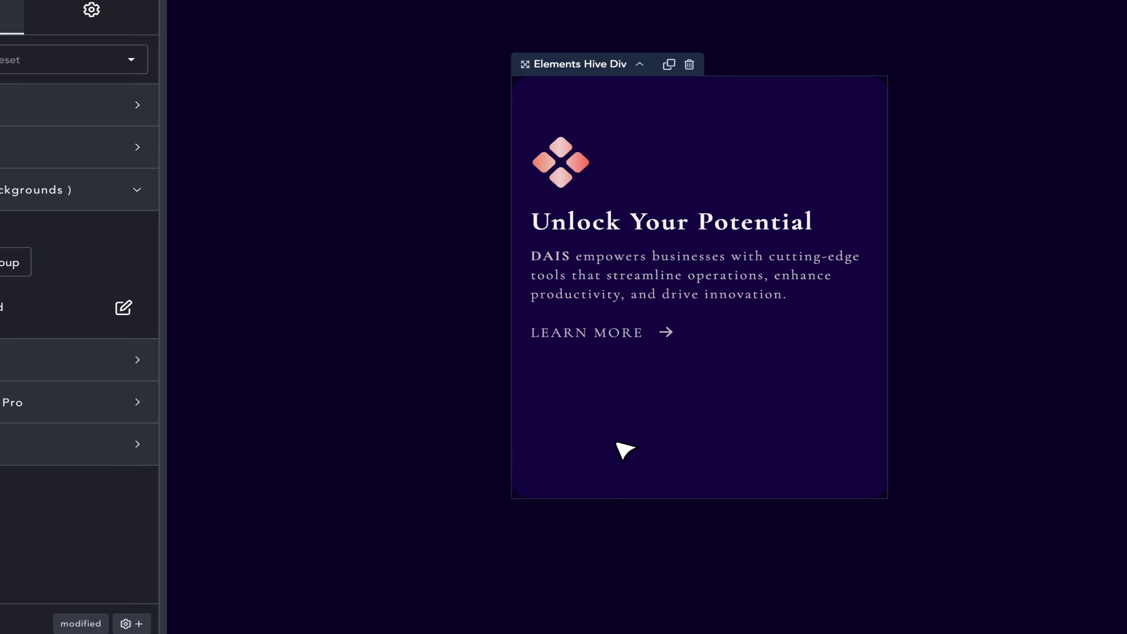
click(8, 264)
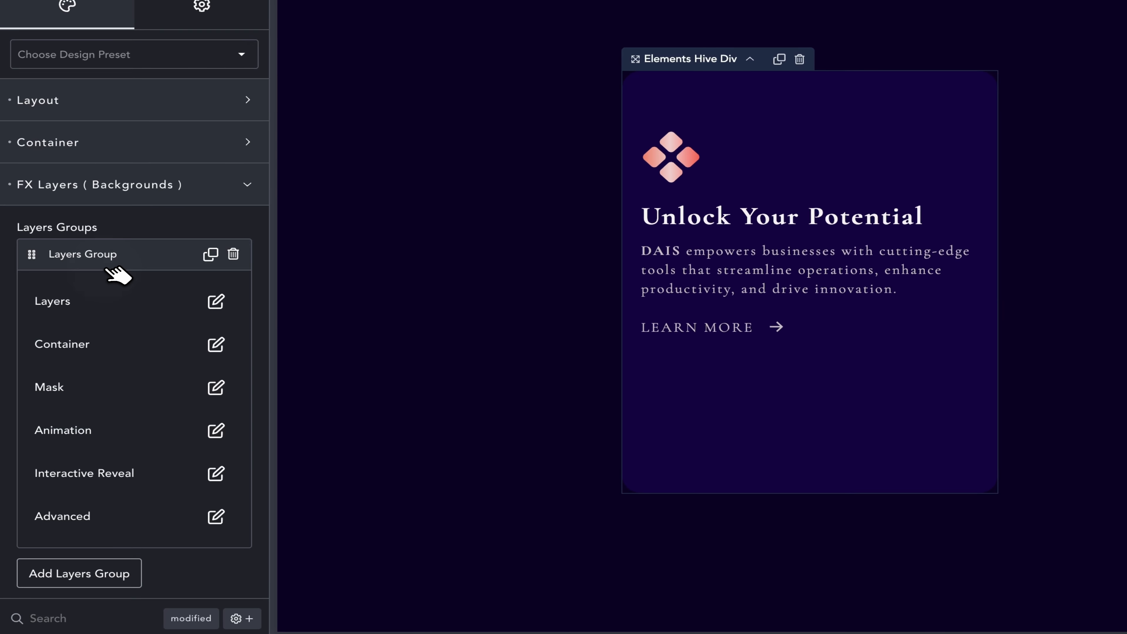
click(216, 301)
click(103, 399)
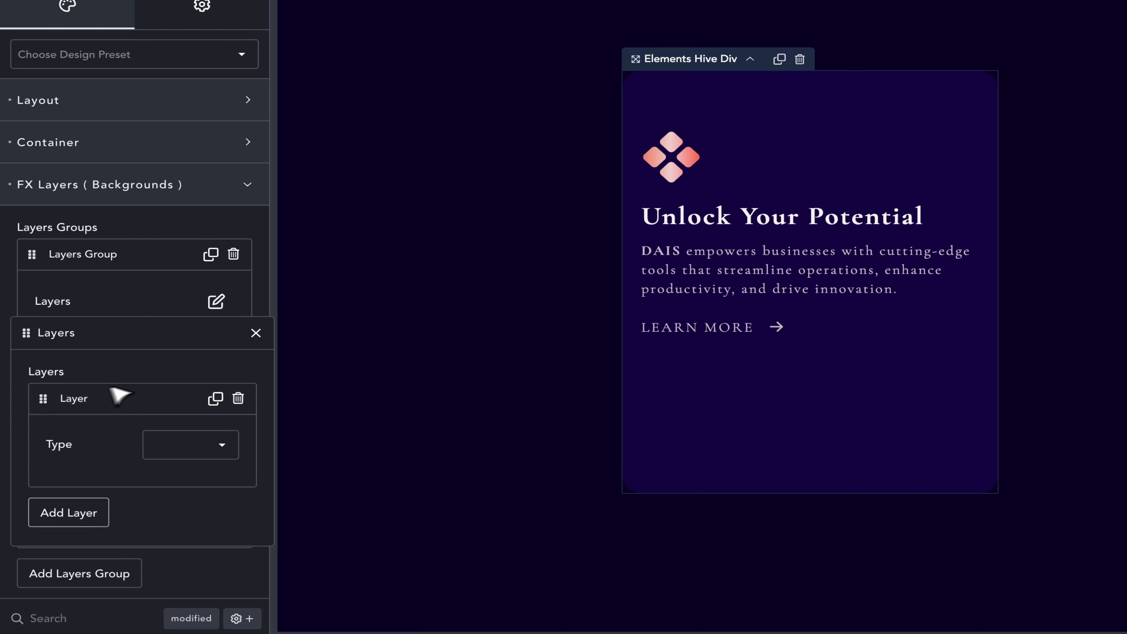
click(196, 435)
click(201, 441)
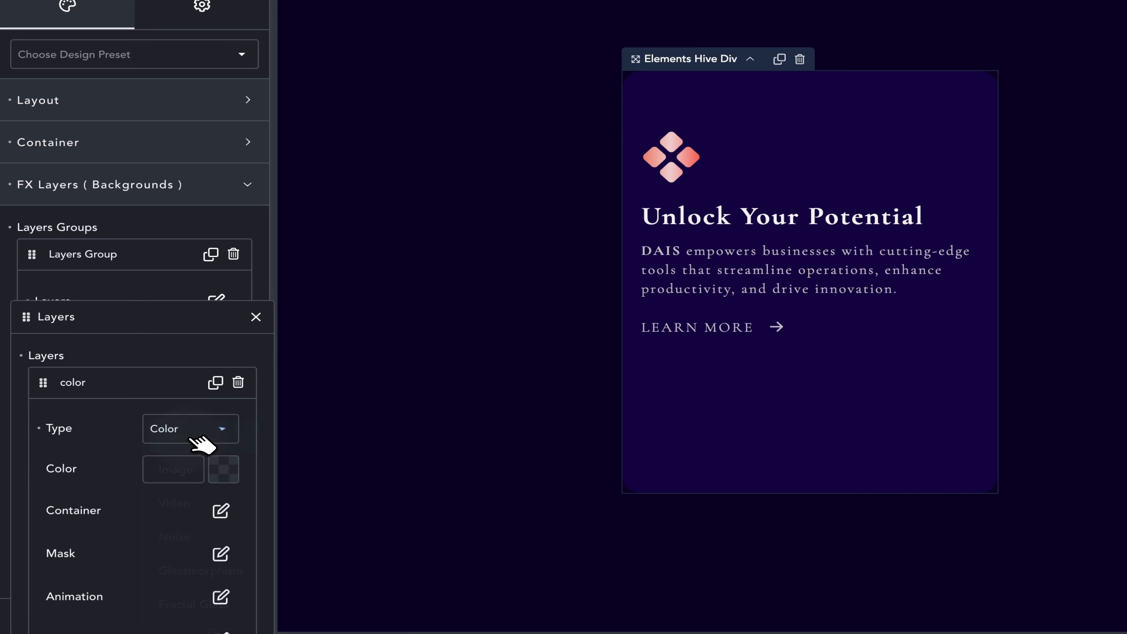
Set the color layer to the solid palette color French Raspberry (#BB3141)
click(223, 469)
click(116, 613)
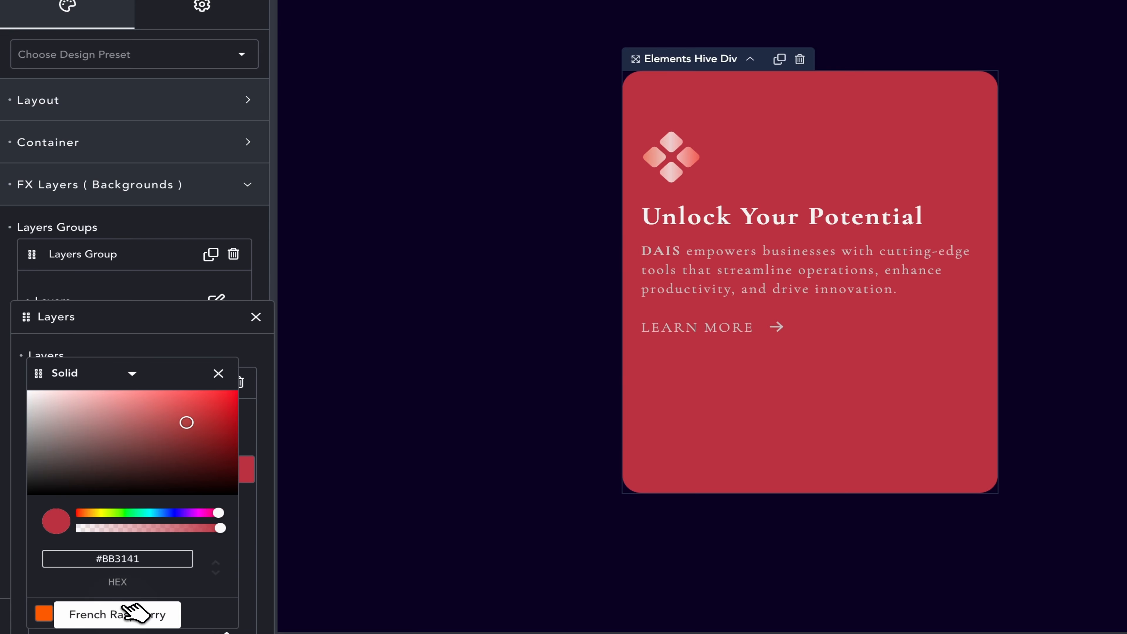
click(218, 373)
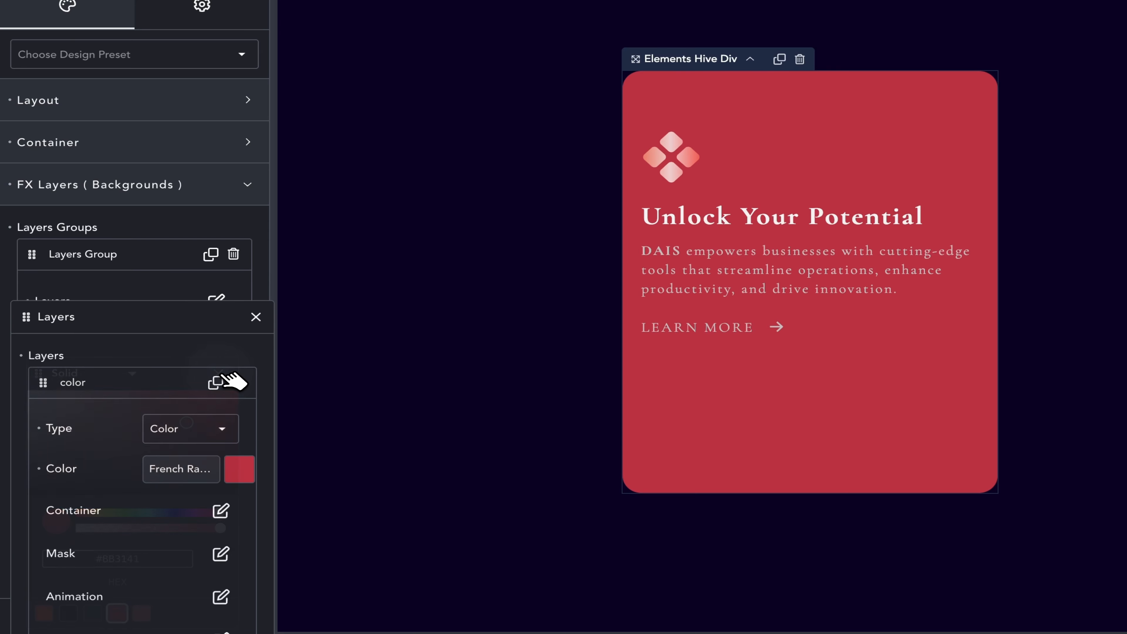
Mask the color layer with the Blob 3 shape and close the mask settings
click(220, 510)
click(256, 307)
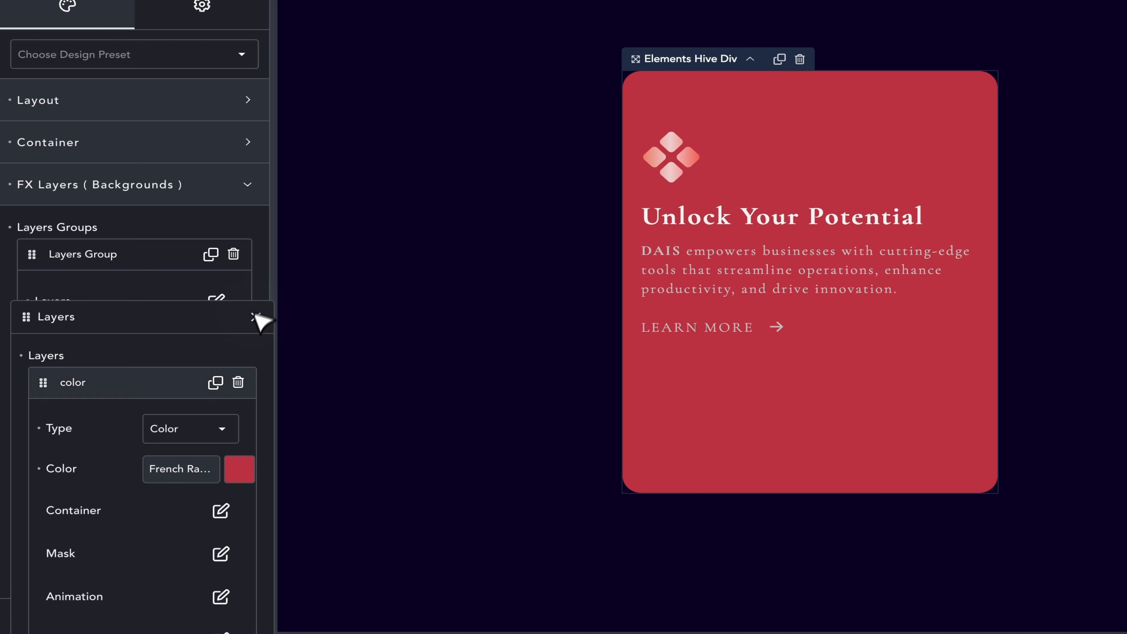
click(219, 551)
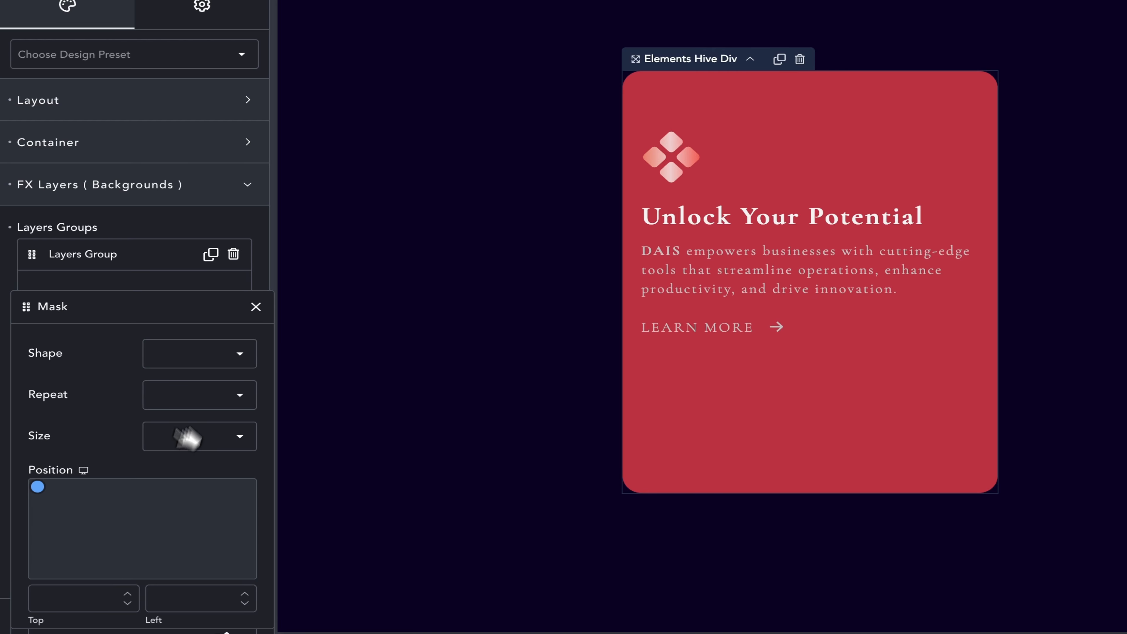
click(205, 358)
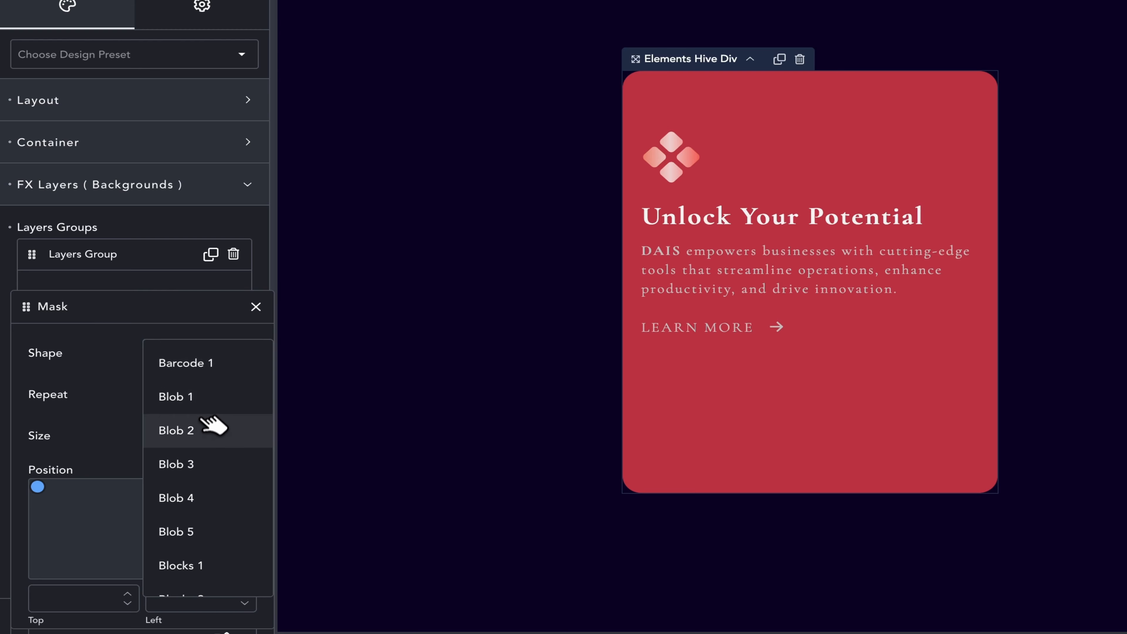
click(212, 464)
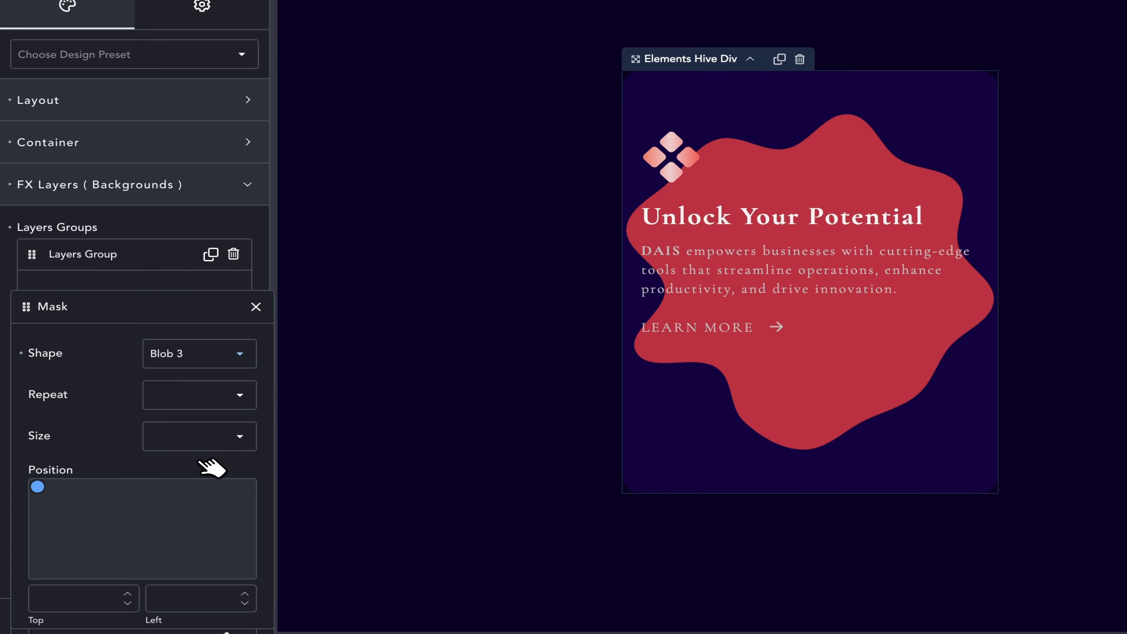
click(256, 307)
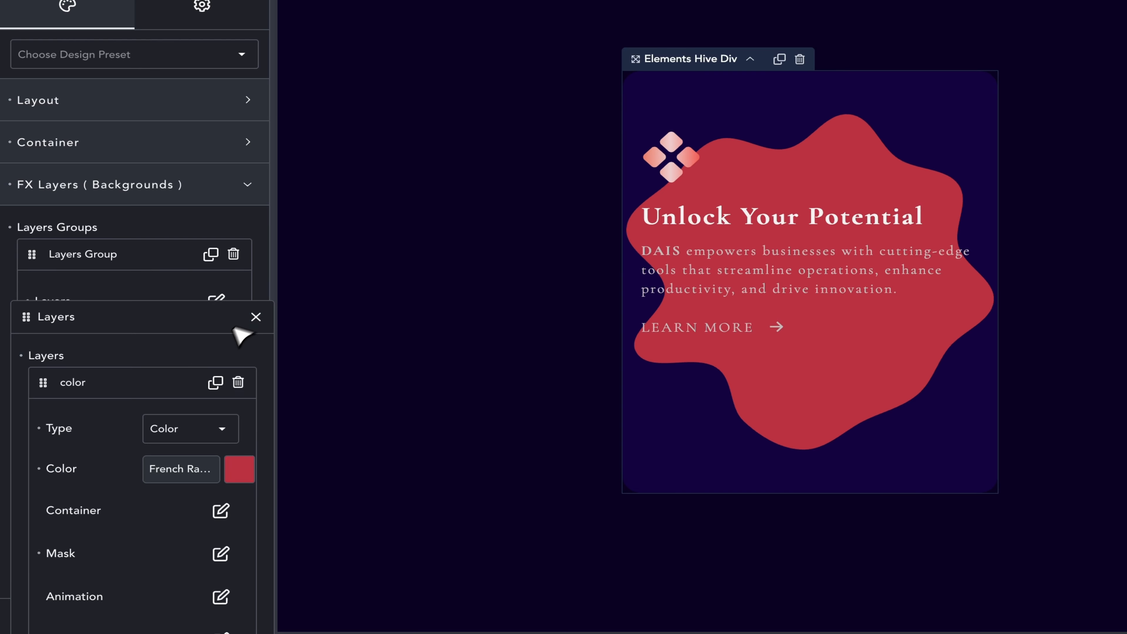
Position the color layer's container at top 72 and left 0, and close the layer settings
click(219, 508)
click(55, 536)
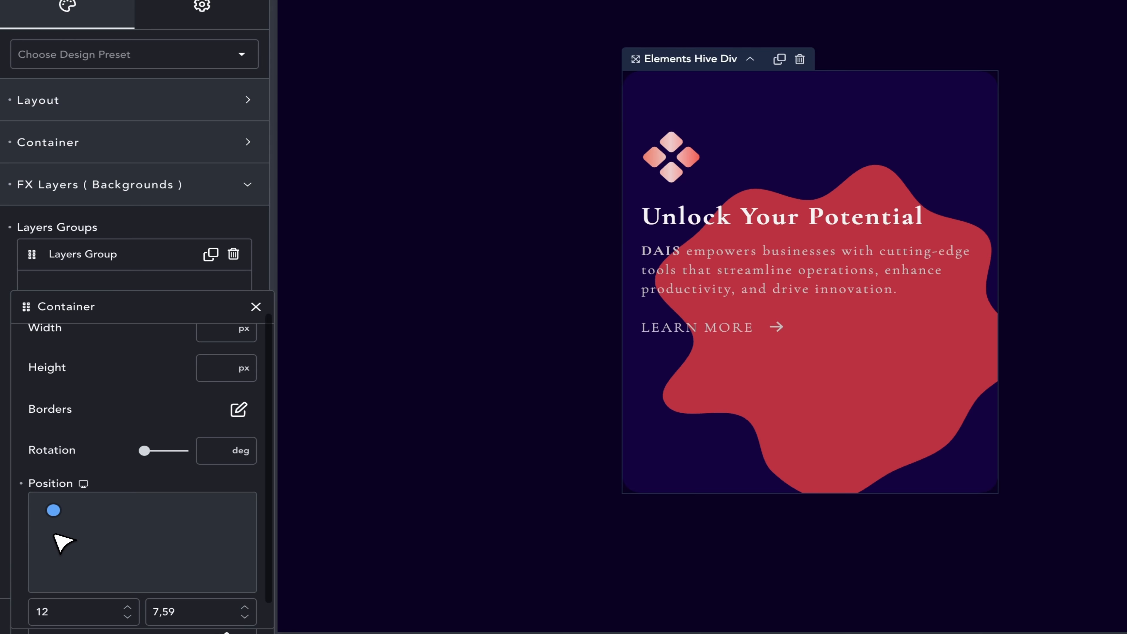
drag(58, 514, 41, 564)
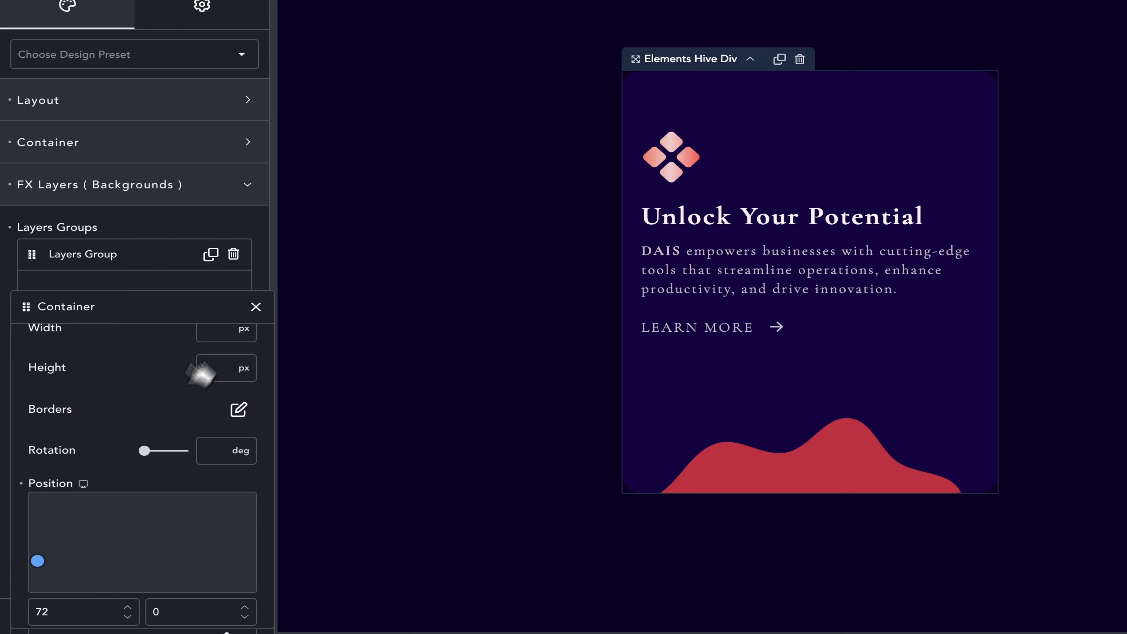
click(256, 307)
click(166, 281)
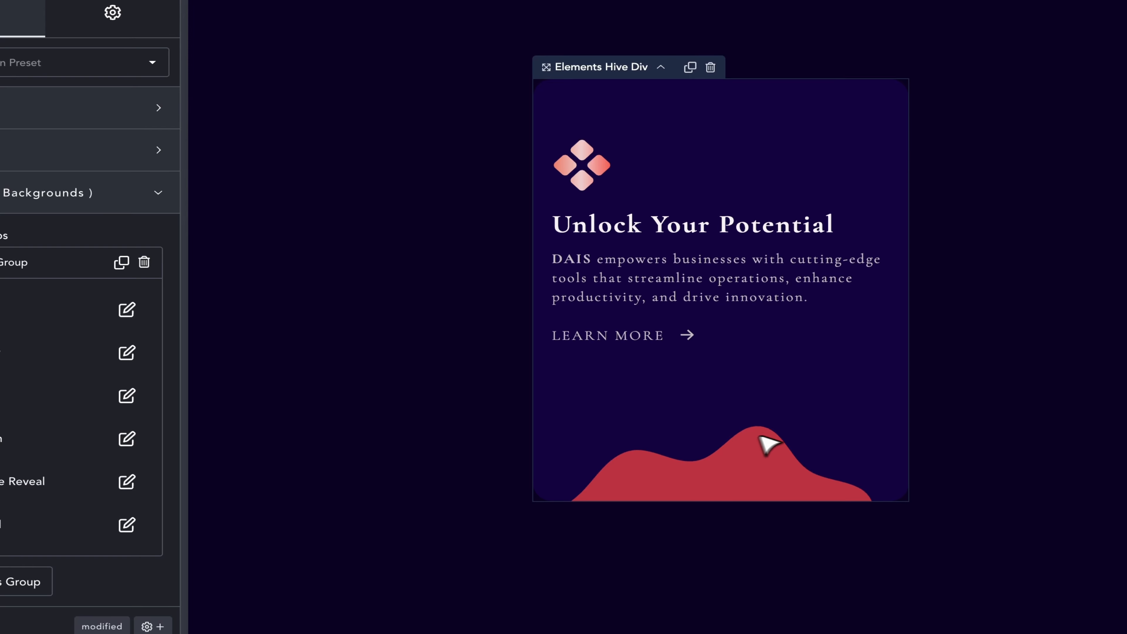
Try a blur filter with a blur amount of 100 px on the color layer itself
click(126, 309)
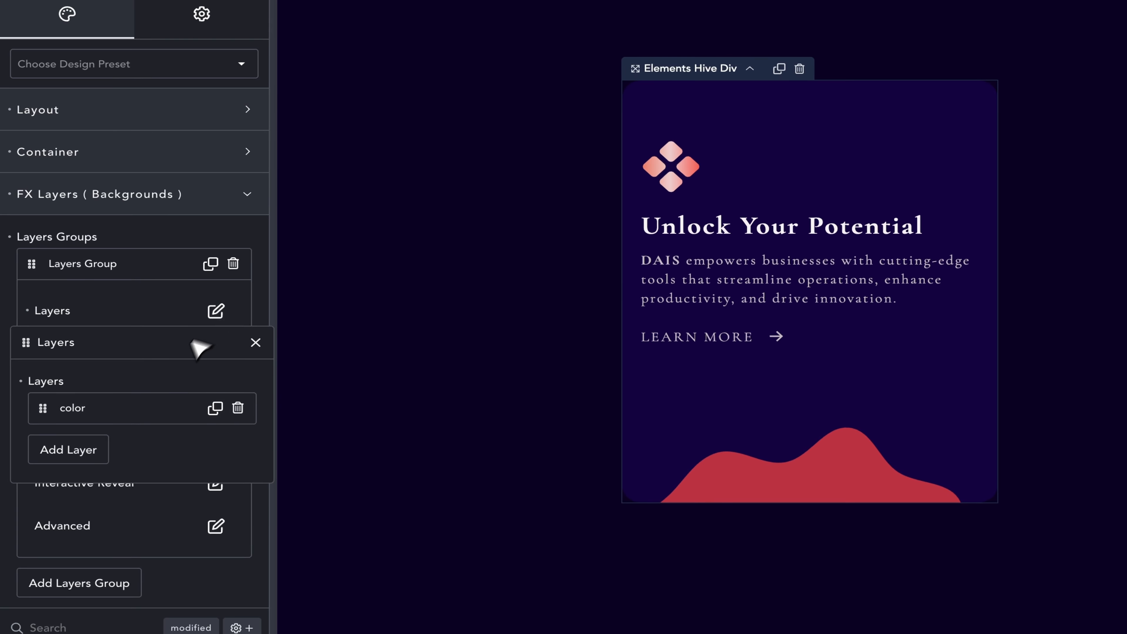
click(77, 400)
scroll(165, 477, down, 2)
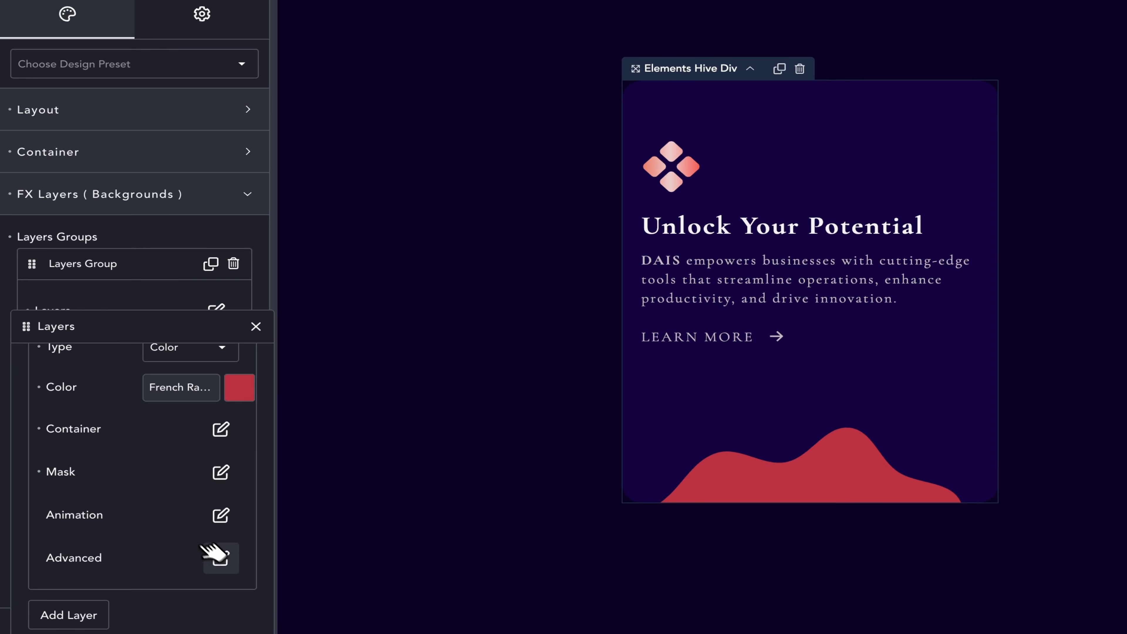
click(218, 555)
click(239, 471)
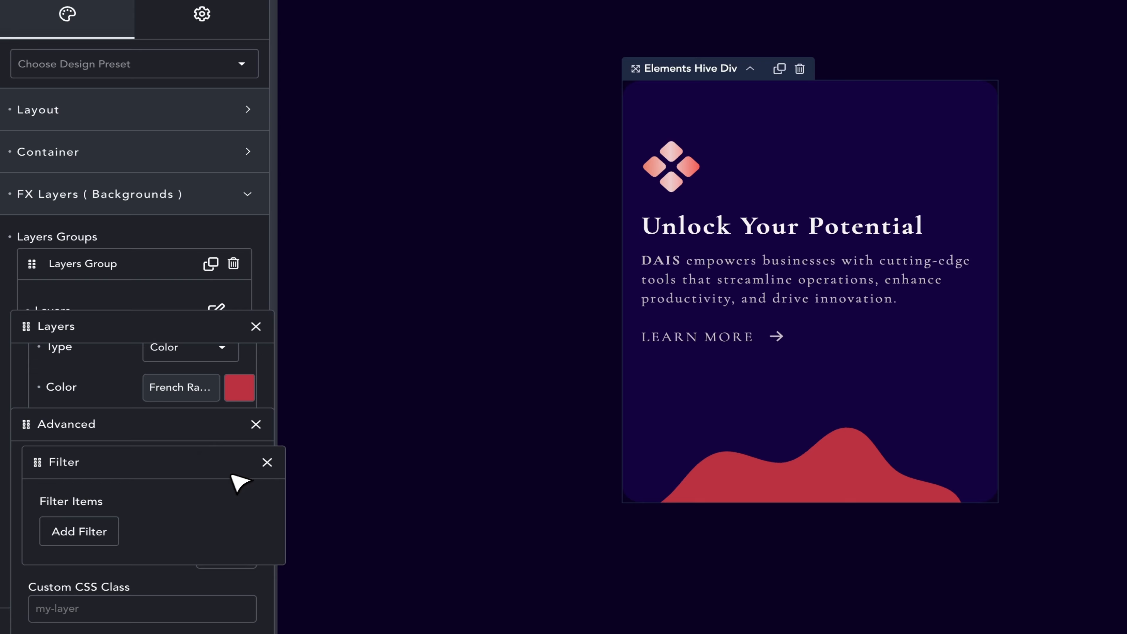
click(117, 531)
click(177, 545)
click(174, 406)
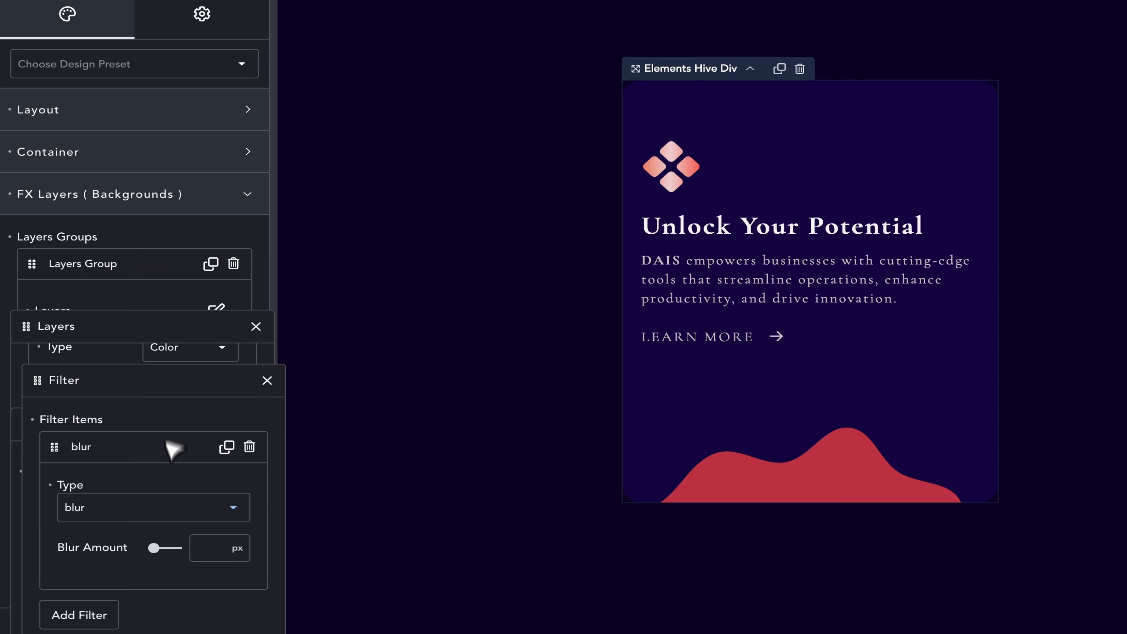
drag(156, 546, 188, 548)
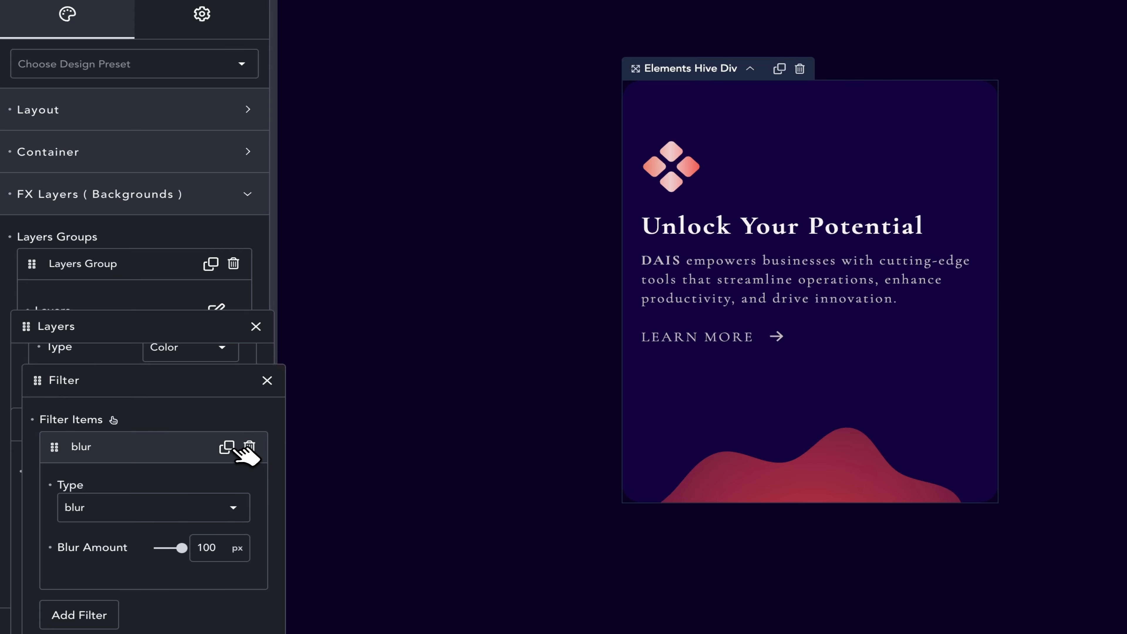
click(184, 447)
click(268, 381)
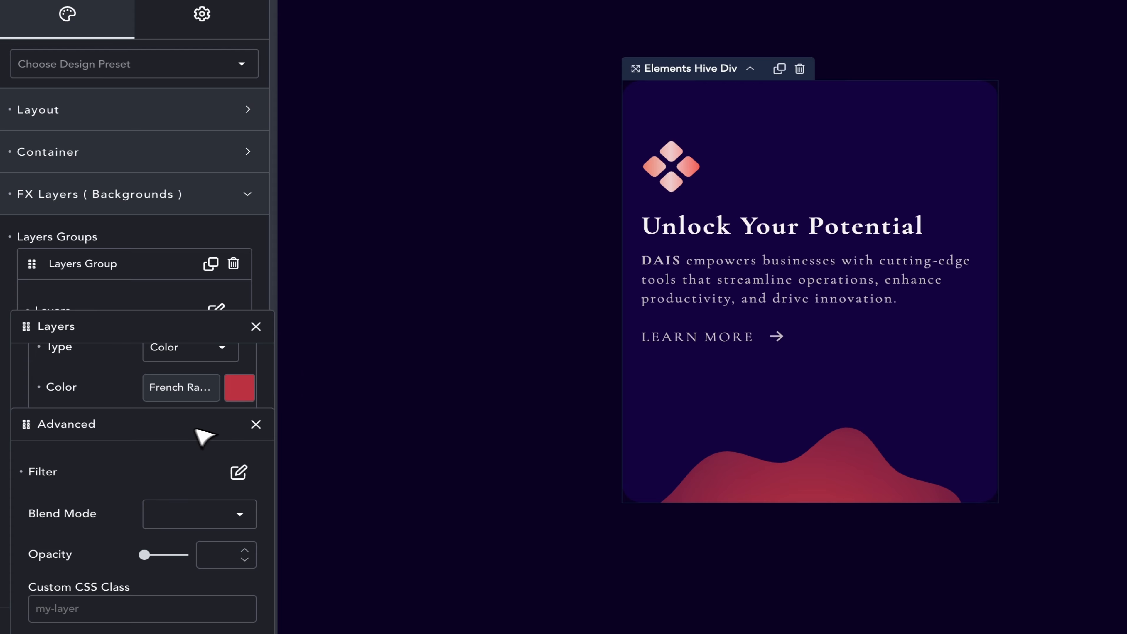
Reset the color layer's filter setting and close the layer's settings
click(23, 472)
click(256, 425)
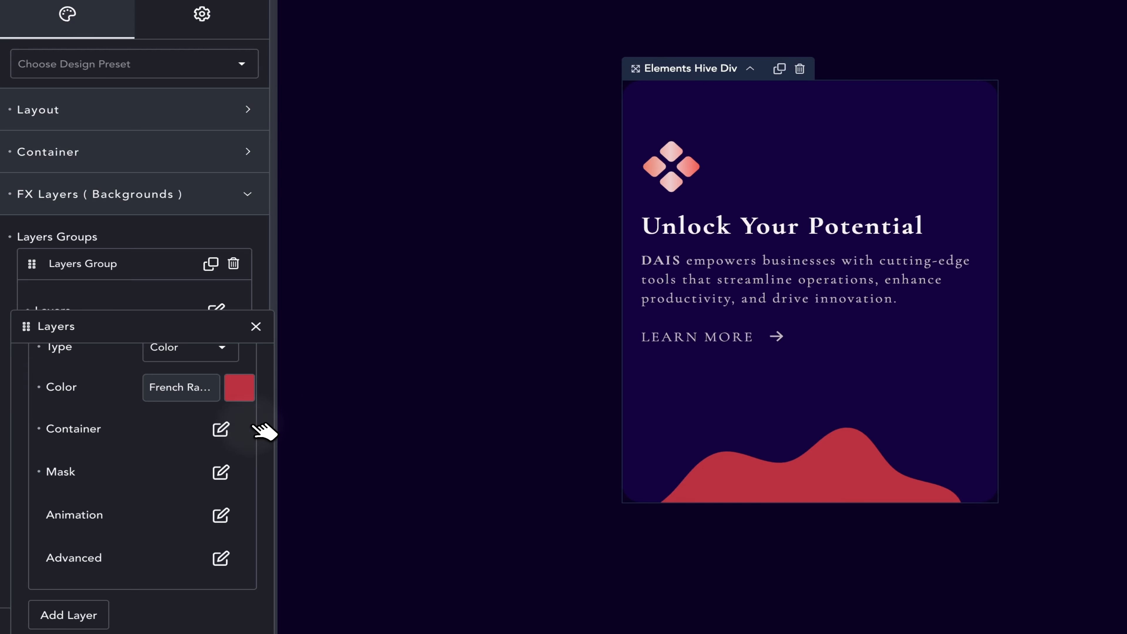
click(255, 327)
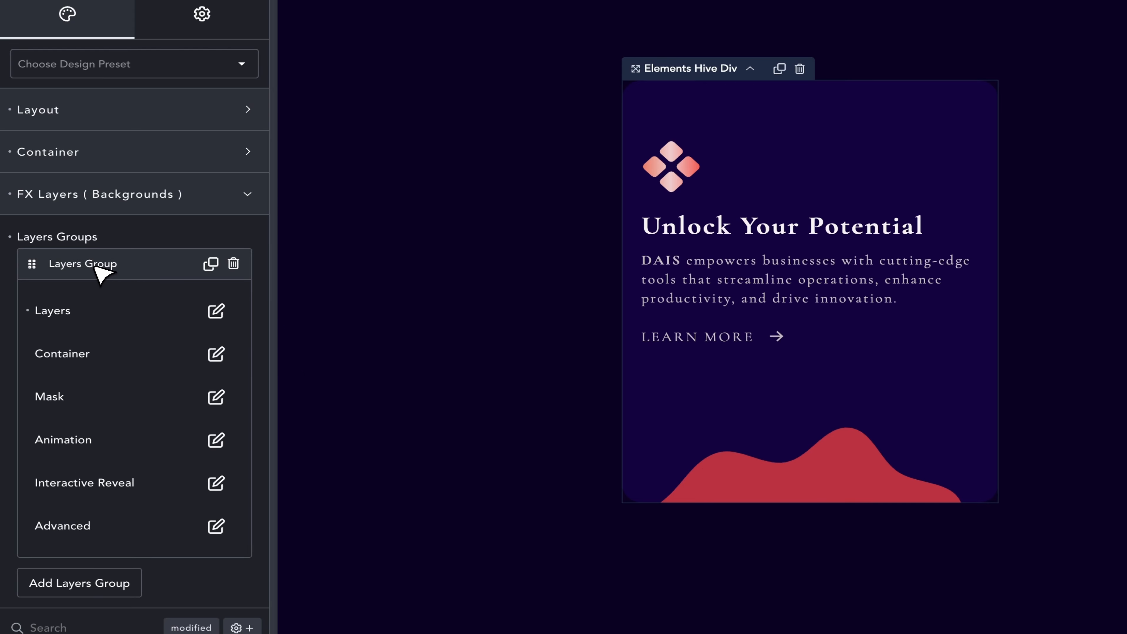
Add a filter of type blur to the layers group as a whole
click(216, 526)
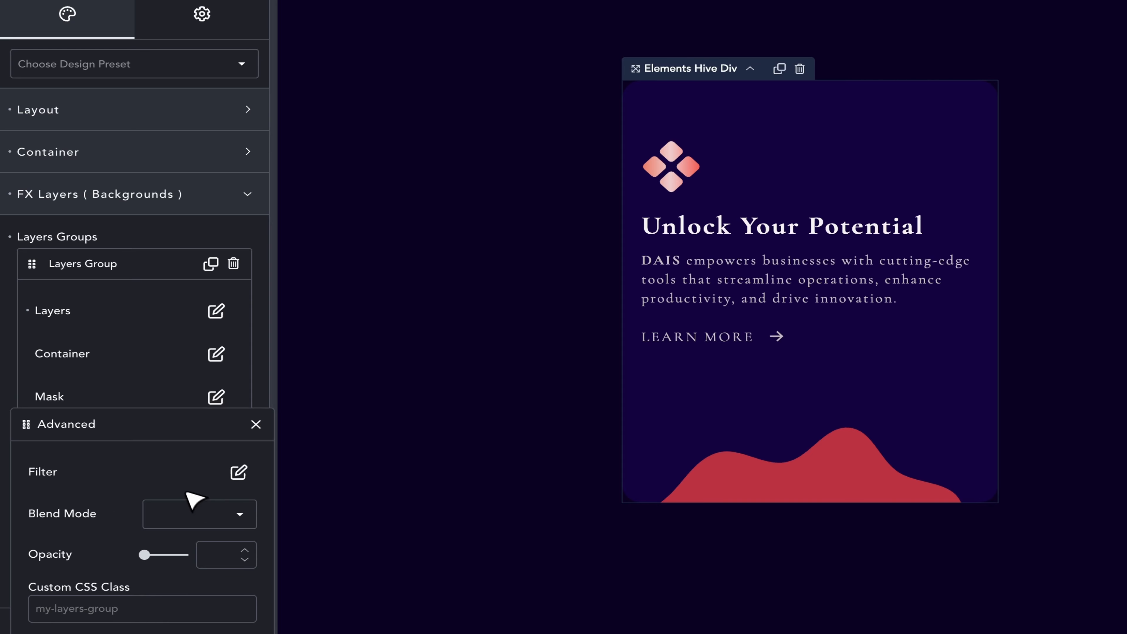
click(242, 469)
click(95, 532)
click(149, 548)
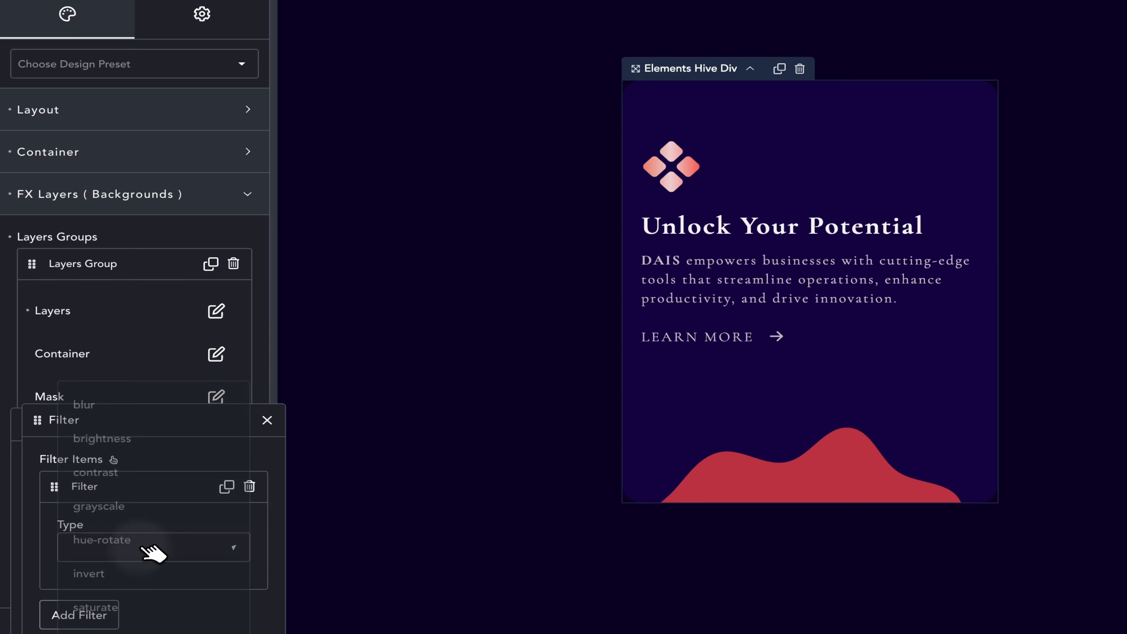
click(137, 418)
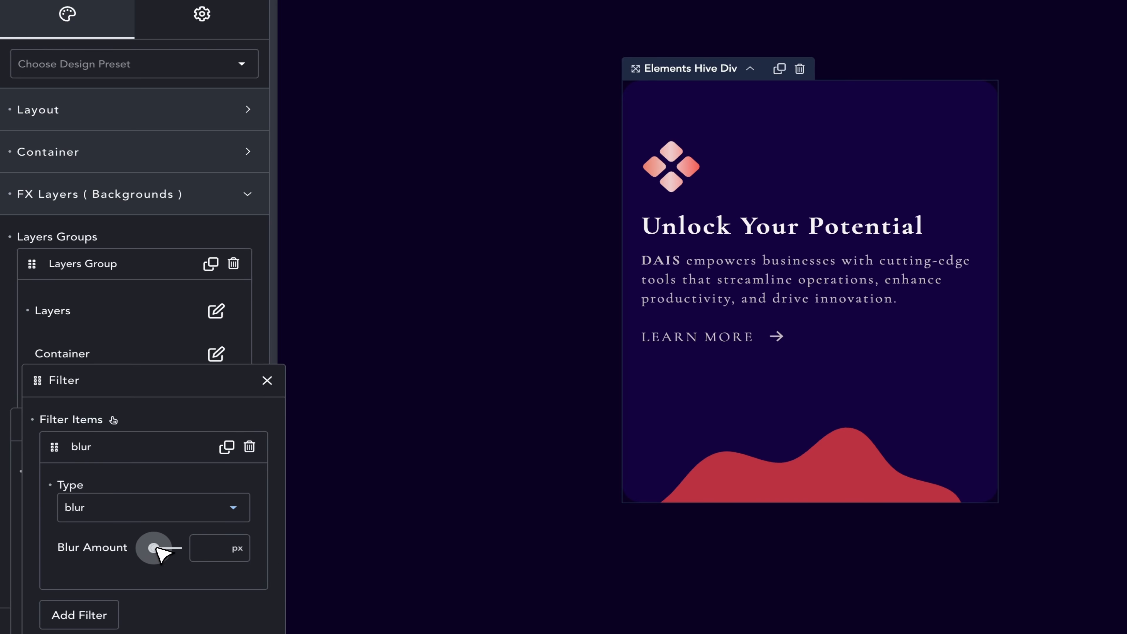
Set the group filter's blur amount to 18 px and close the filter settings
drag(156, 547, 161, 548)
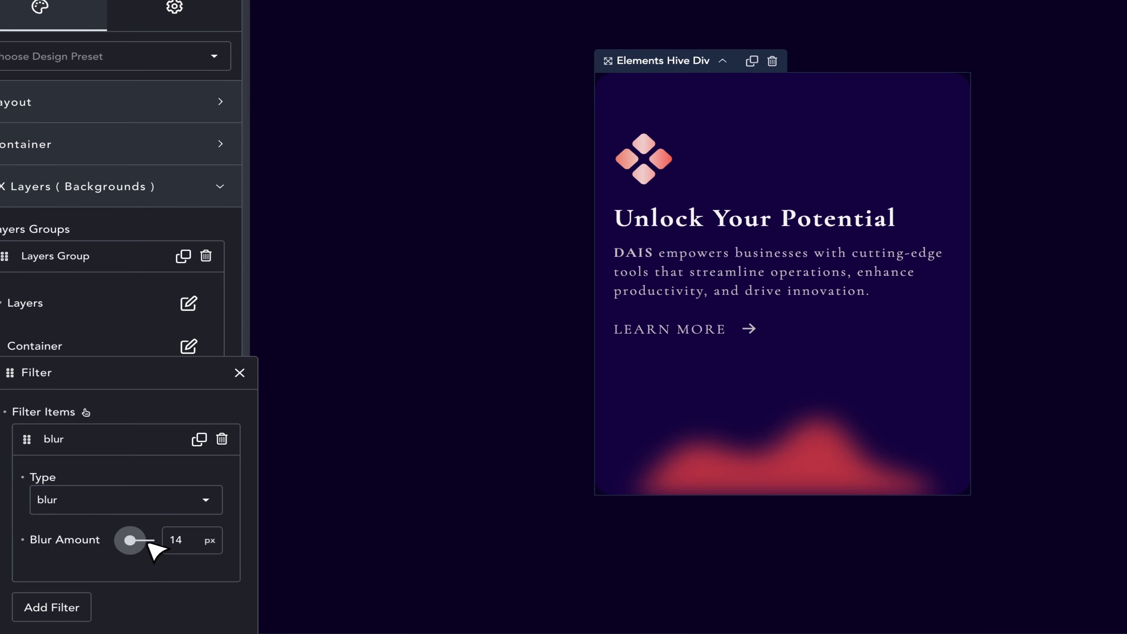
drag(148, 542, 142, 543)
double_click(181, 541)
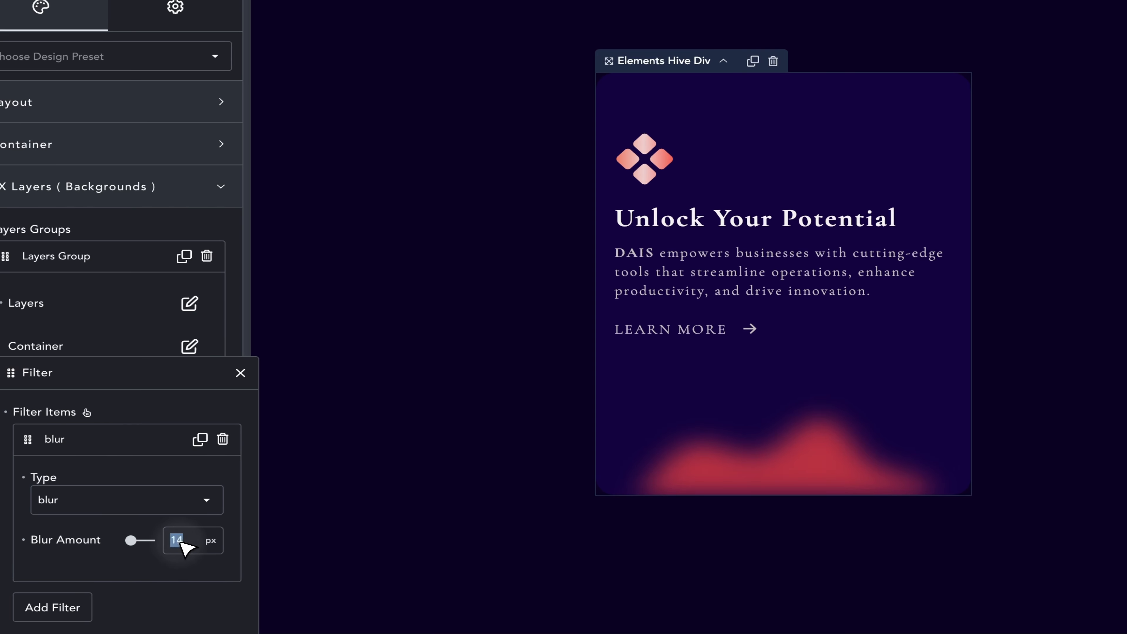
text(18)
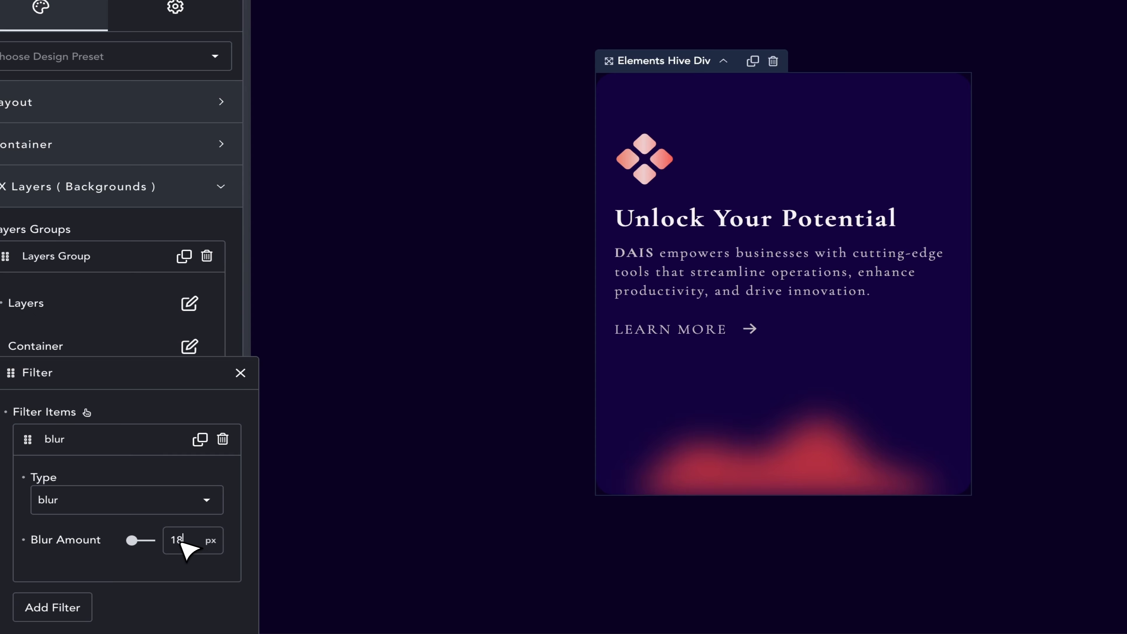
click(146, 354)
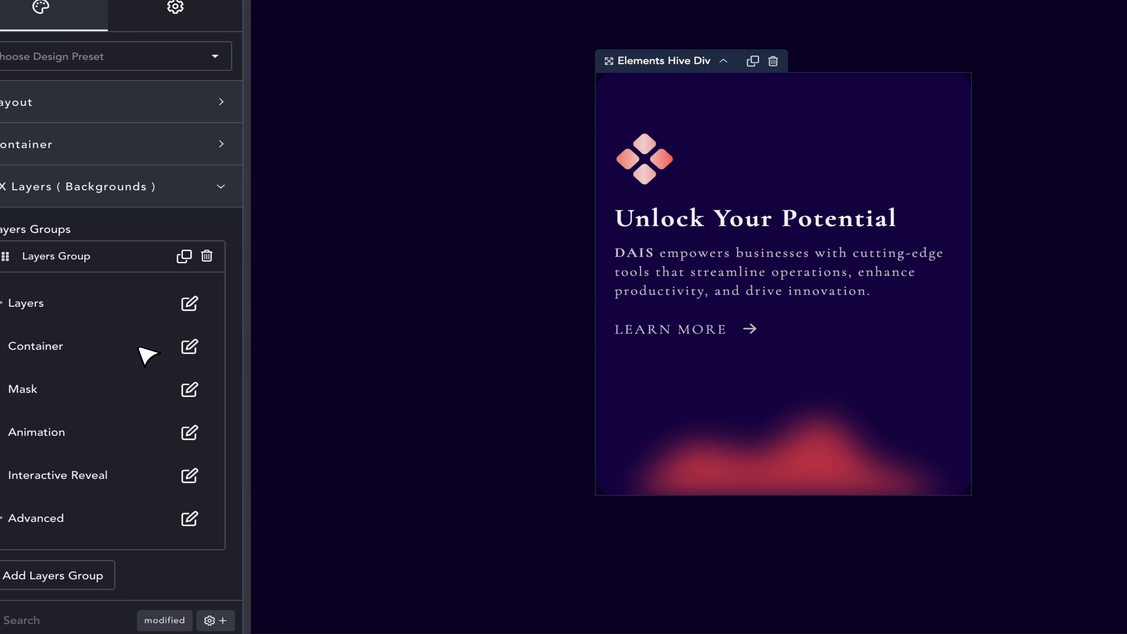
Duplicate the blurred layers group and expand the copy's settings
click(128, 258)
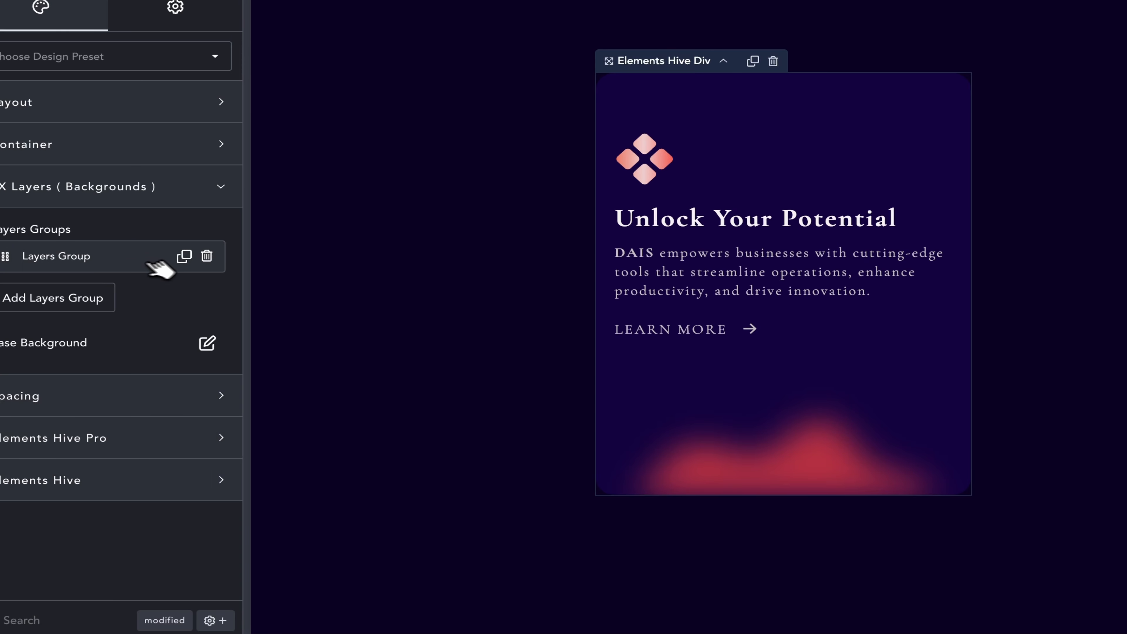
click(183, 256)
click(133, 295)
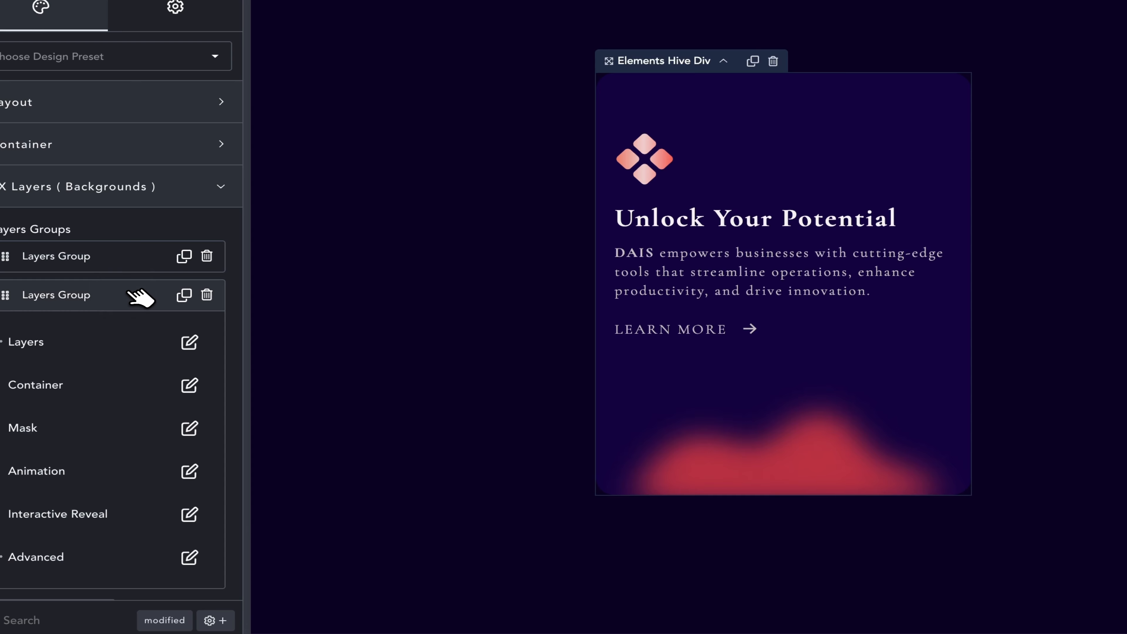
Change the duplicated group's color layer to the palette color Light Carmine Pink (#E66279)
click(184, 353)
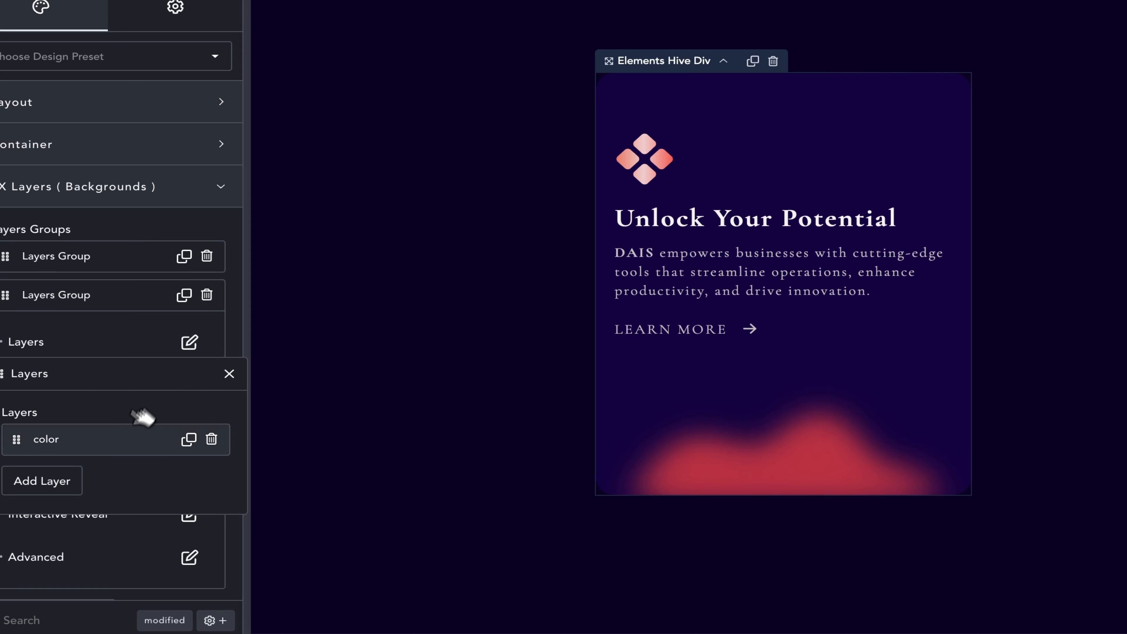
click(135, 437)
click(214, 476)
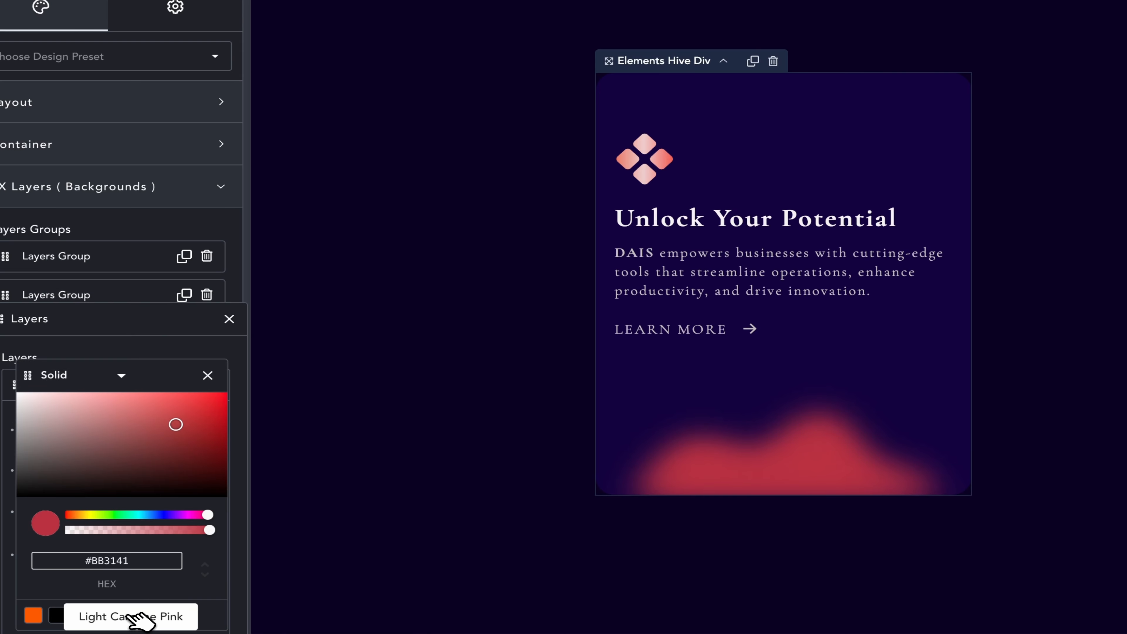
click(132, 615)
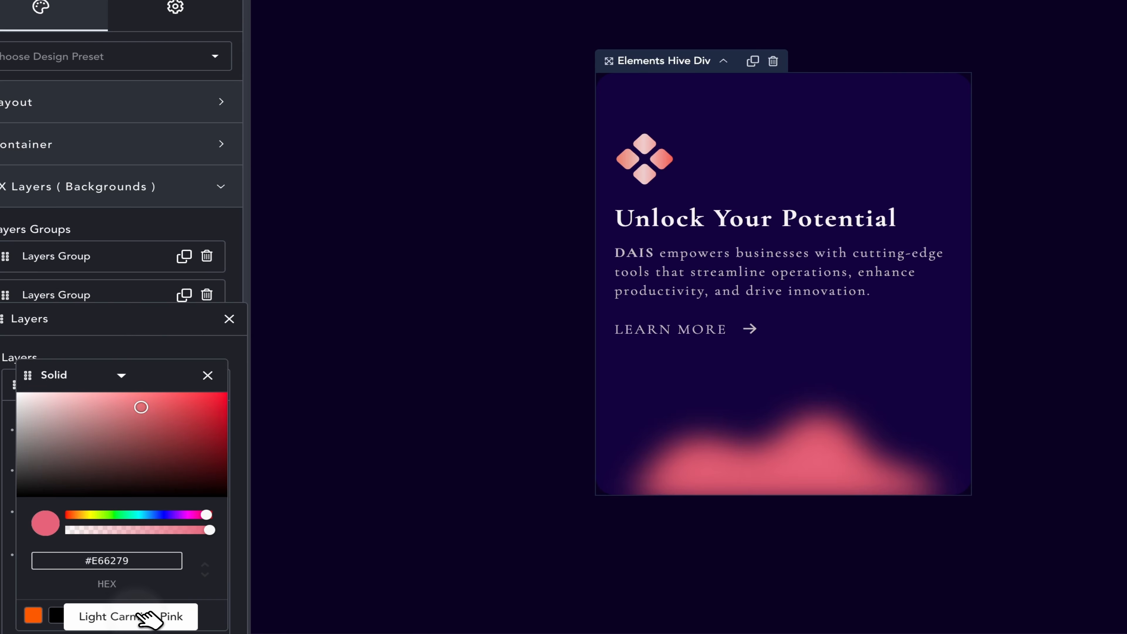
Change the mask shape of the duplicated group's color layer to Blob 1 and close the layer settings
click(213, 375)
click(194, 553)
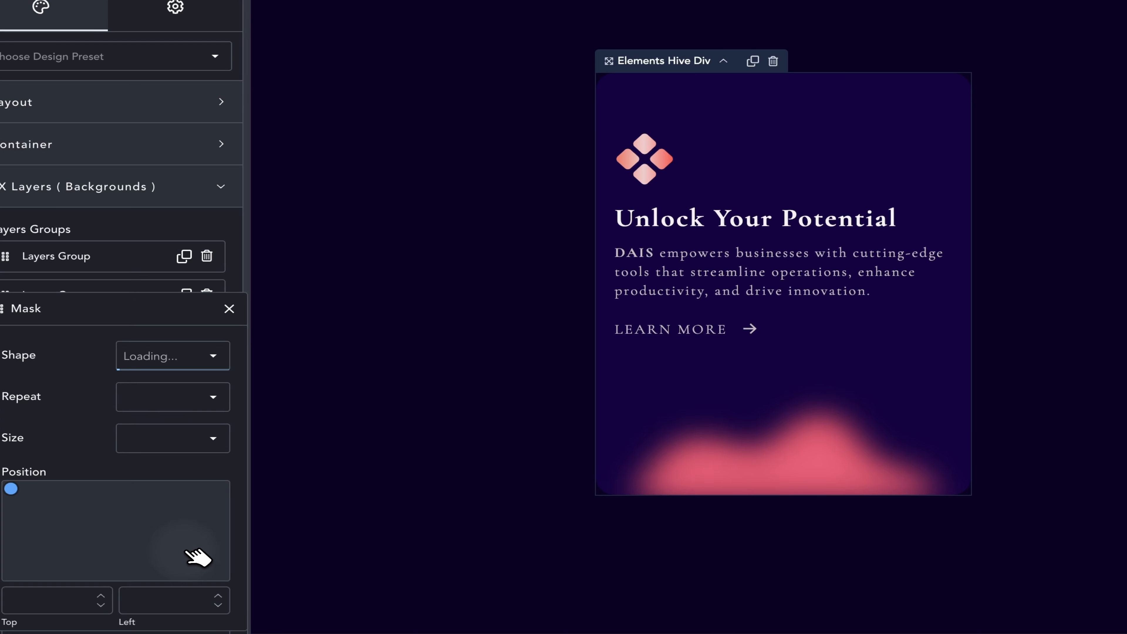
click(168, 358)
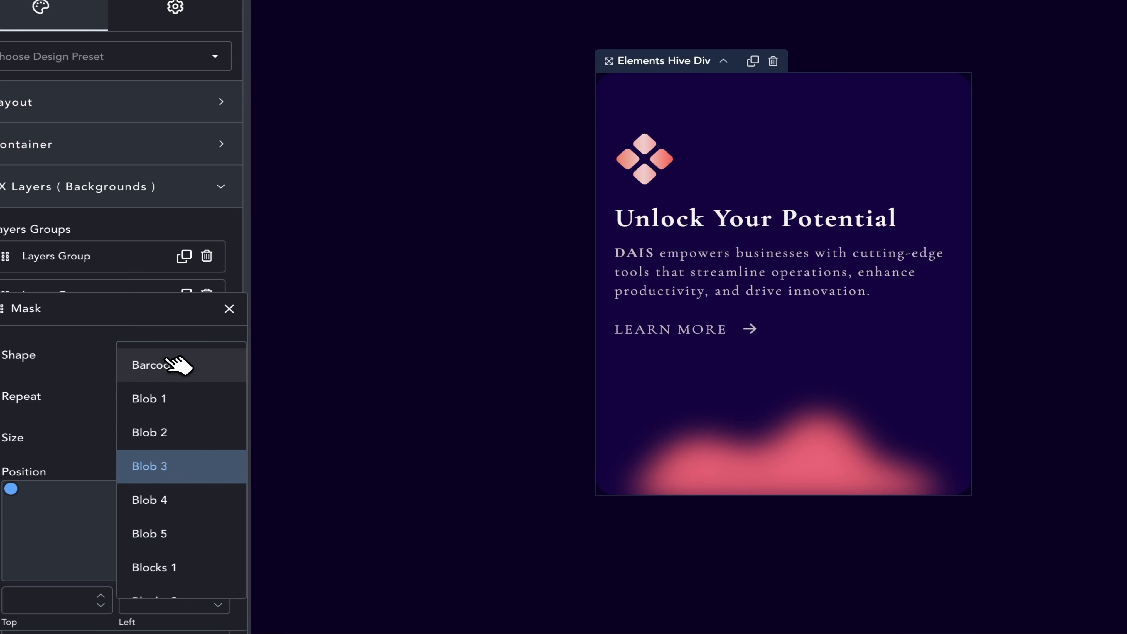
click(186, 399)
click(229, 309)
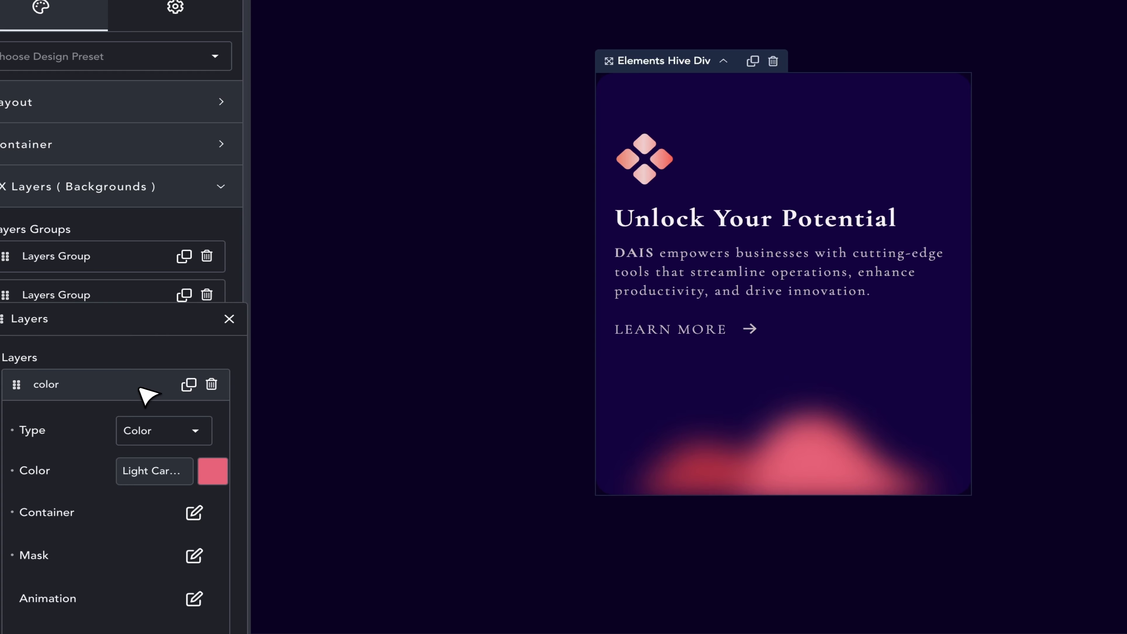
click(228, 319)
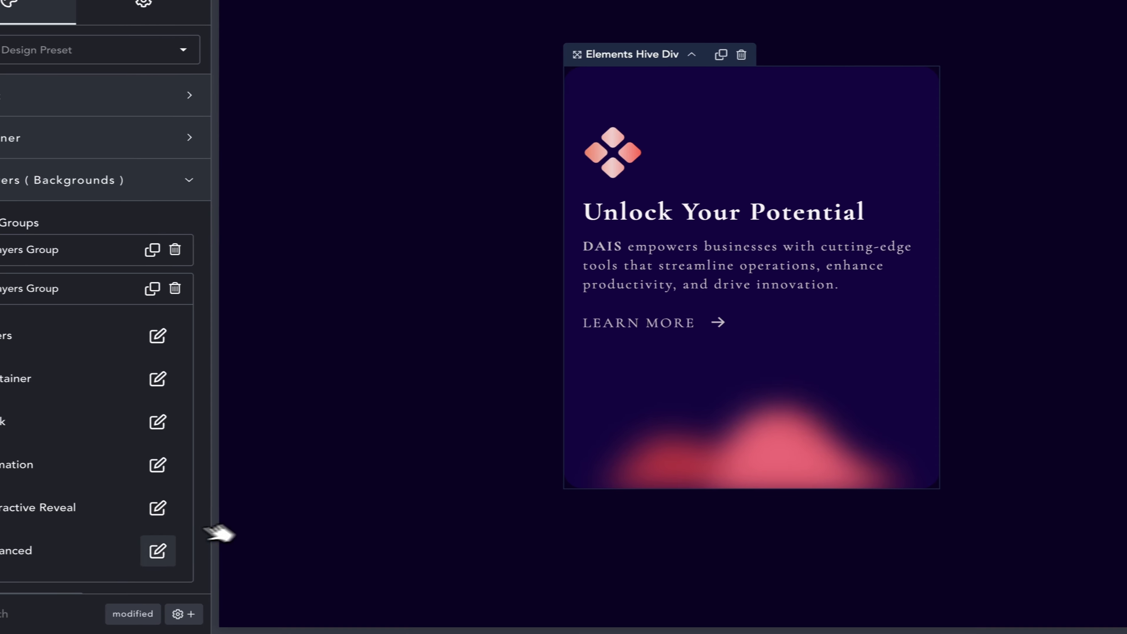
Set the duplicated layers group's blend mode to Plus Lighter and close its advanced settings
click(143, 550)
click(148, 509)
scroll(162, 570, down, 4)
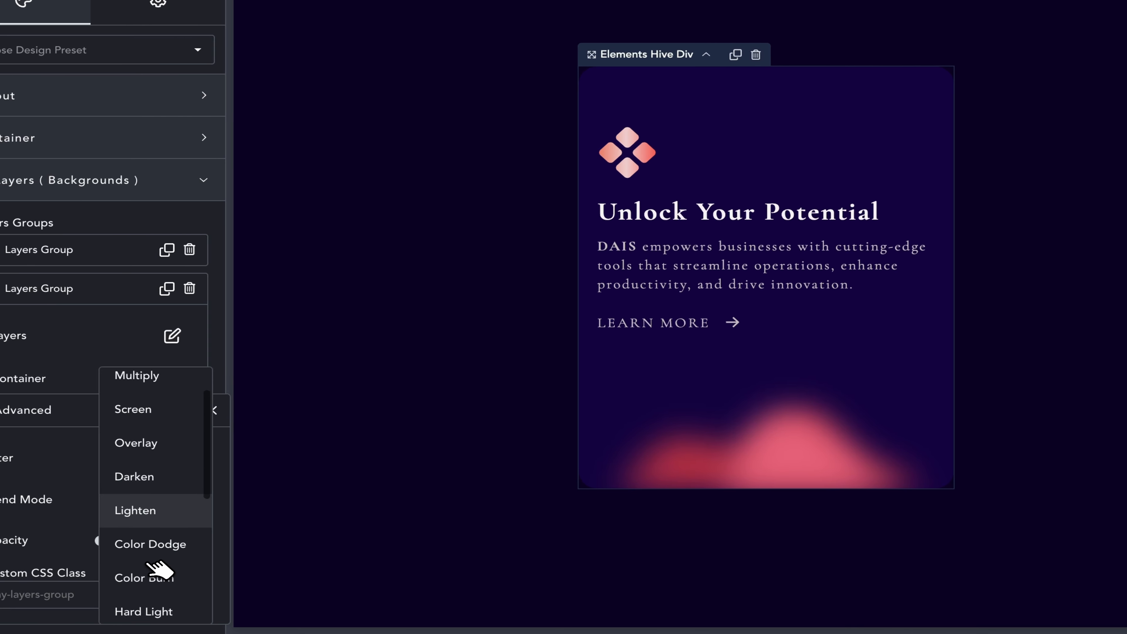
click(156, 568)
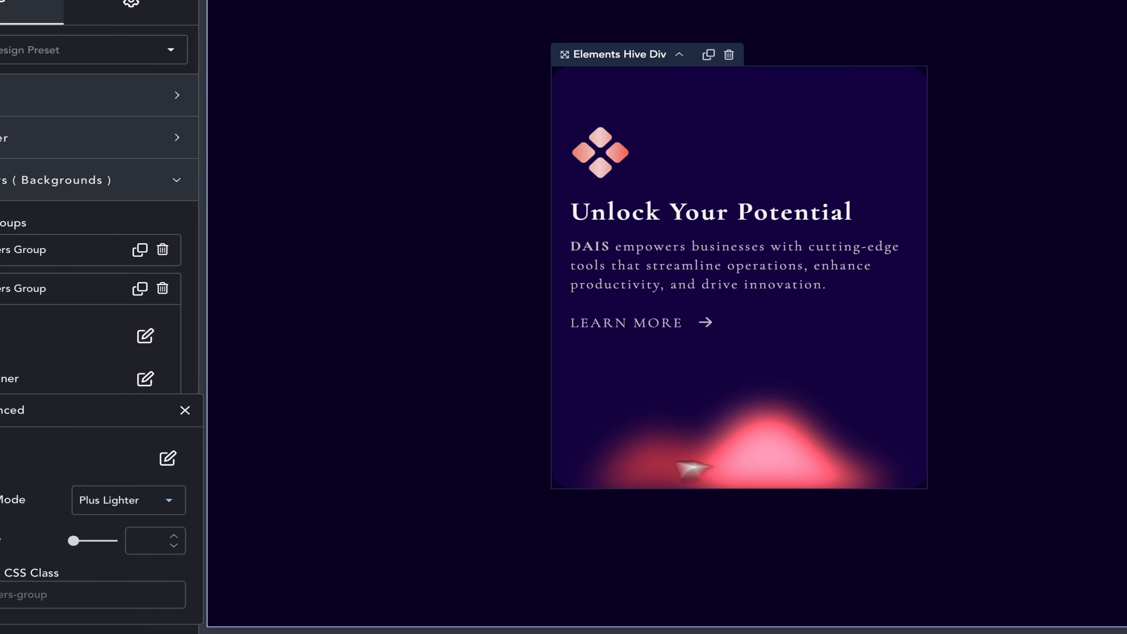
click(62, 358)
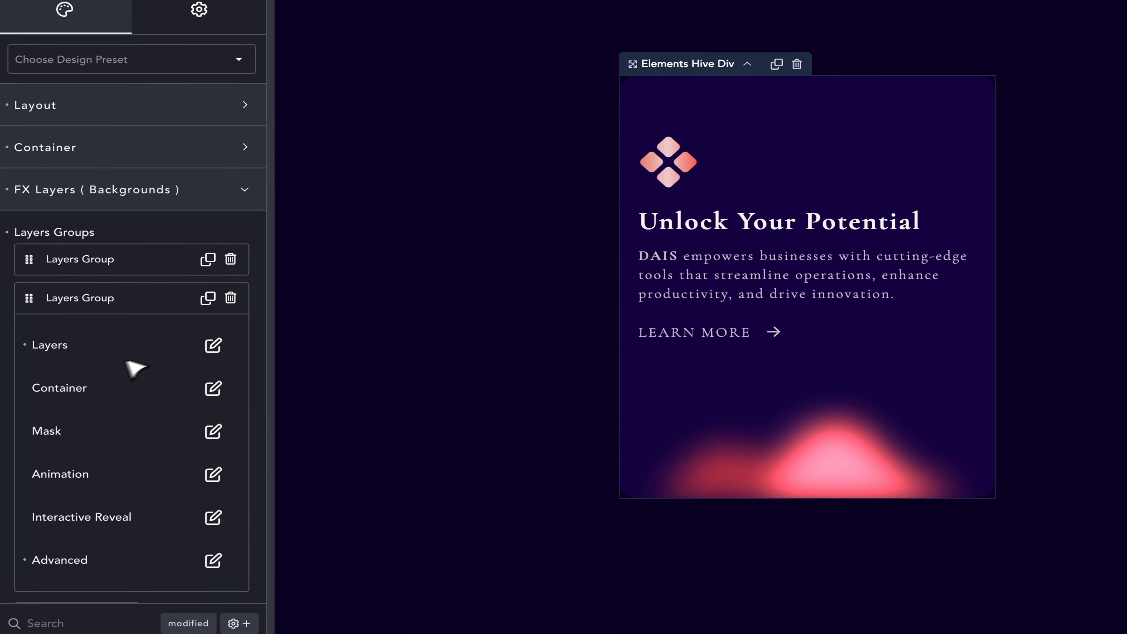
Give the duplicated group's pink color layer a looping Spin animation with a duration of 10 s
click(223, 343)
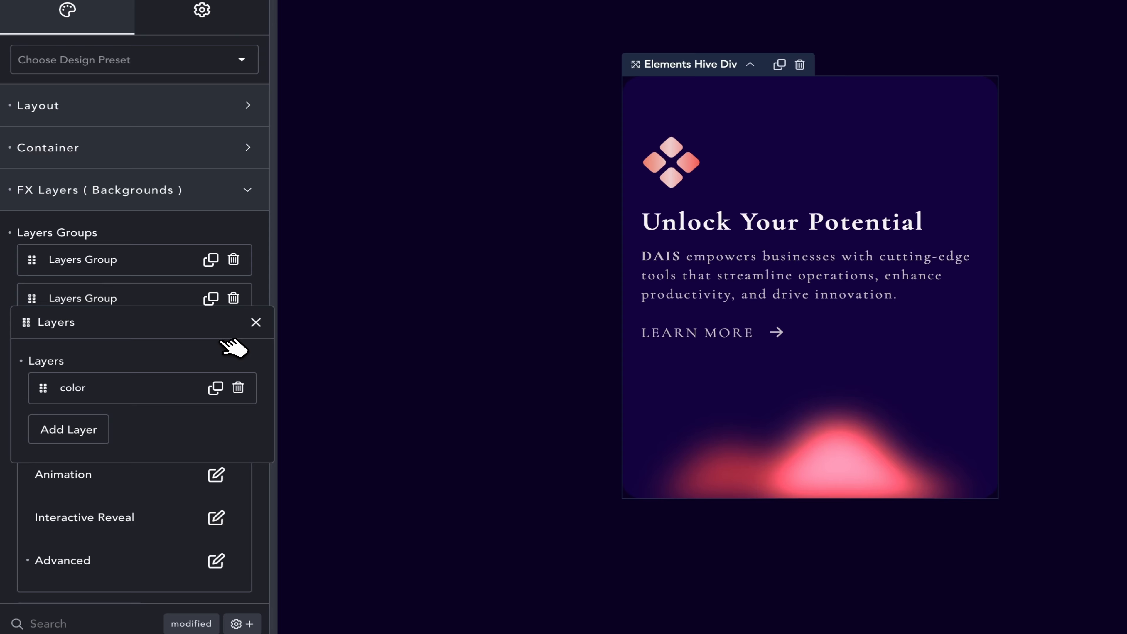
click(159, 378)
scroll(195, 466, down, 2)
click(221, 511)
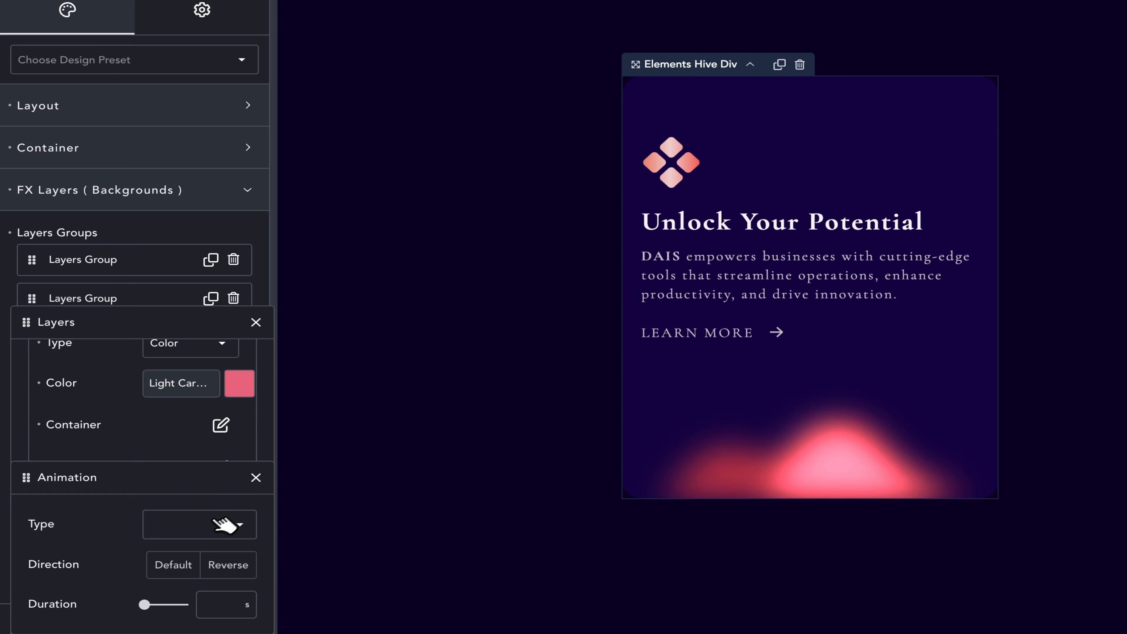
click(222, 526)
click(196, 535)
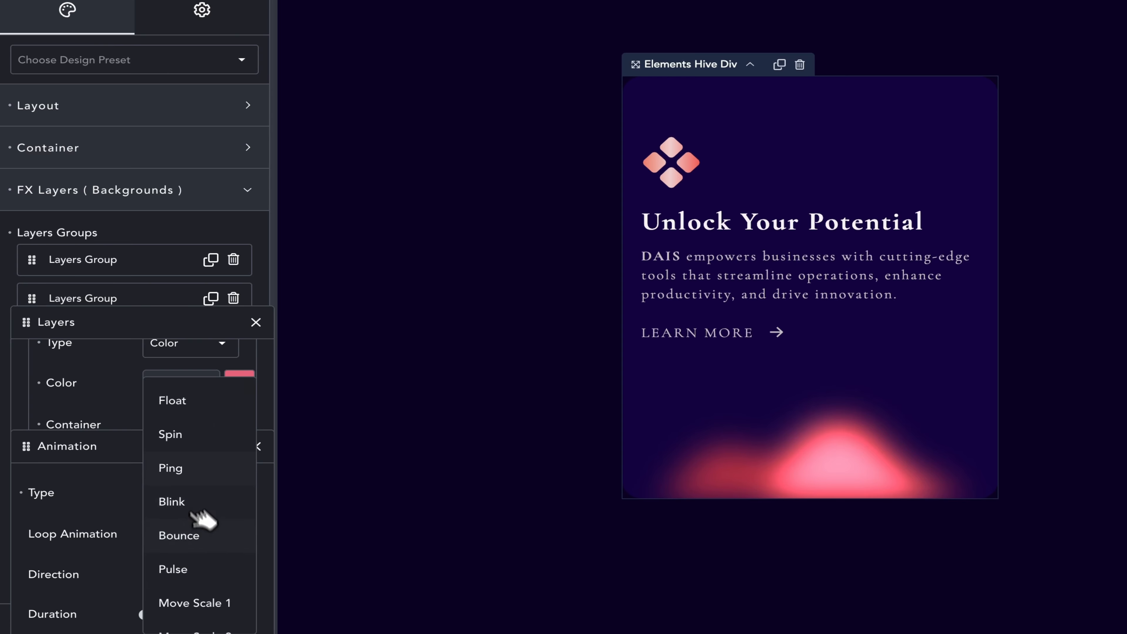
click(201, 444)
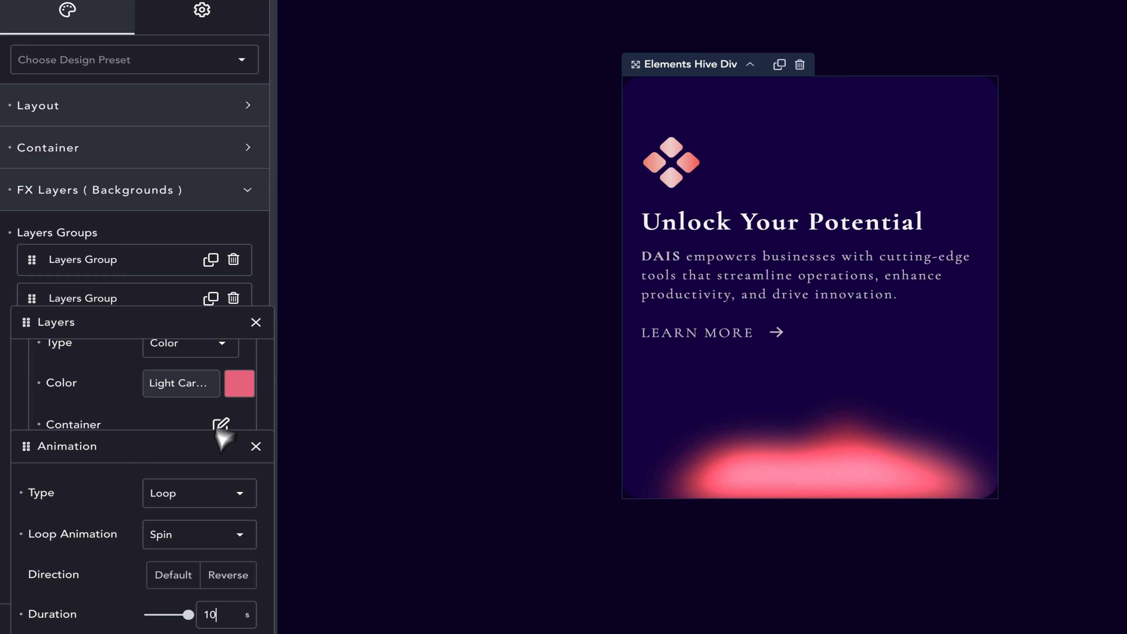
click(256, 322)
Collapse the duplicated group and give the red color layer in the original layers group a looping Spin animation
click(155, 298)
click(162, 272)
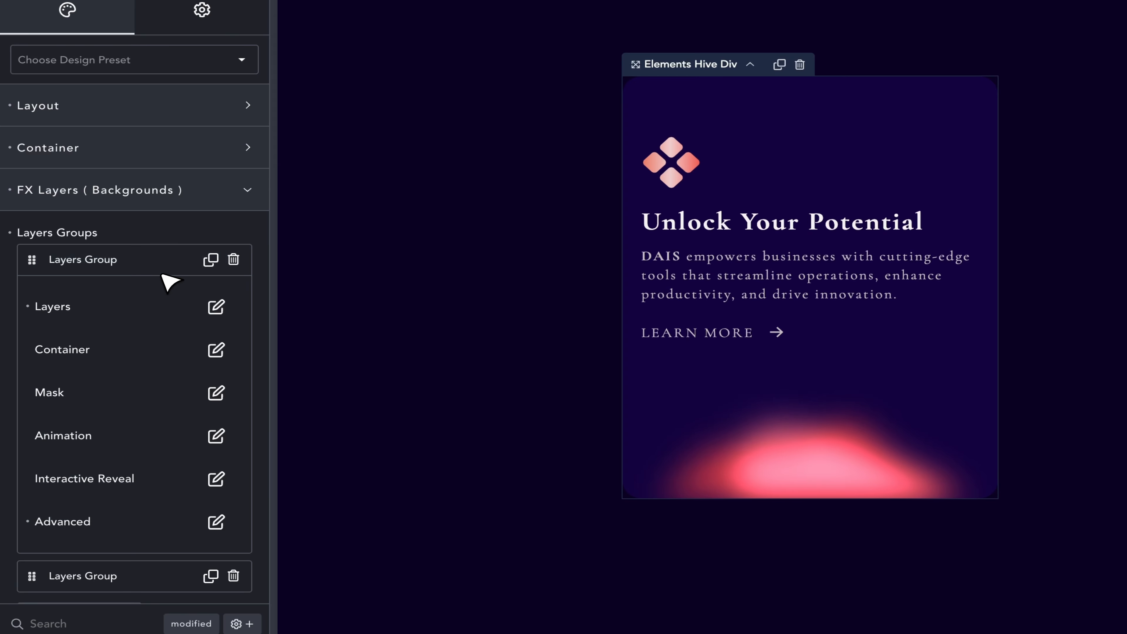
click(216, 306)
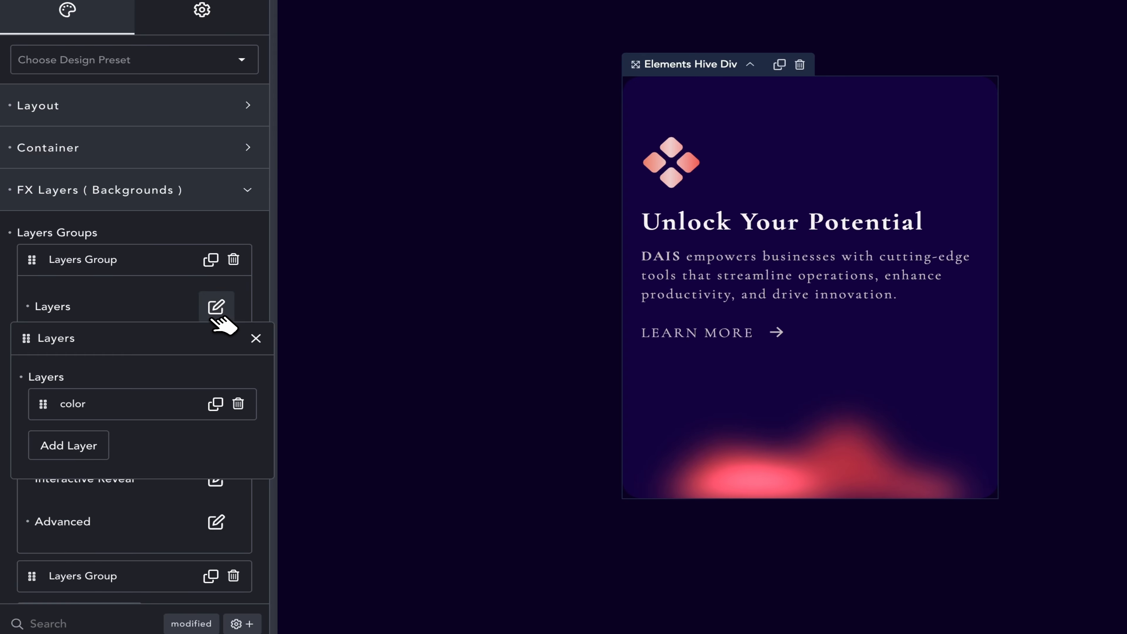
click(181, 403)
scroll(196, 488, down, 2)
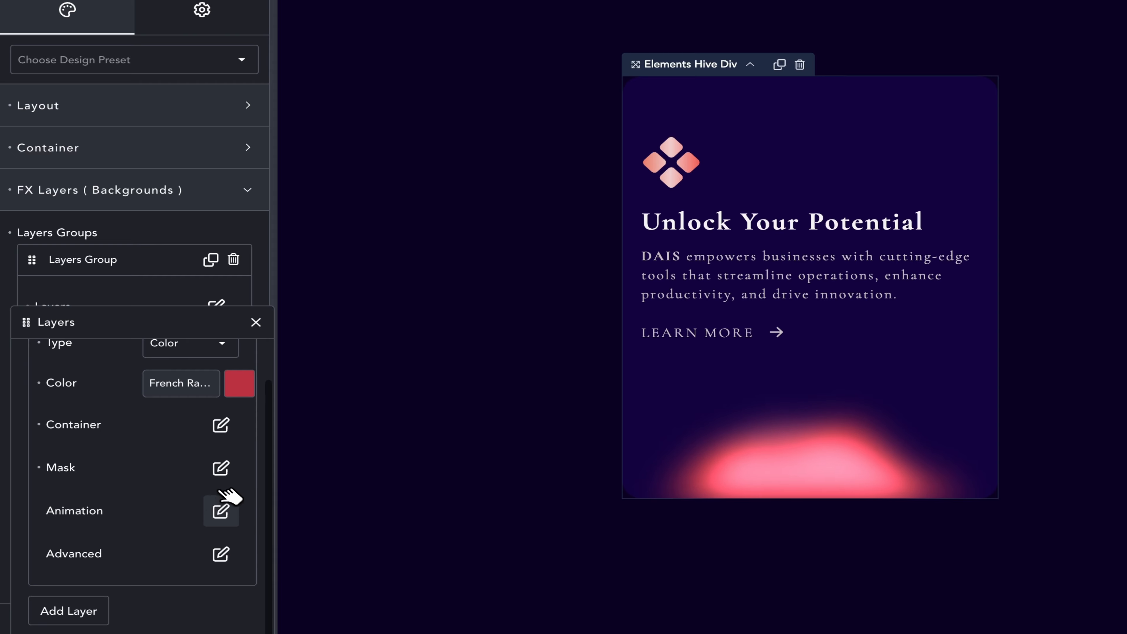
click(221, 510)
click(209, 526)
click(207, 534)
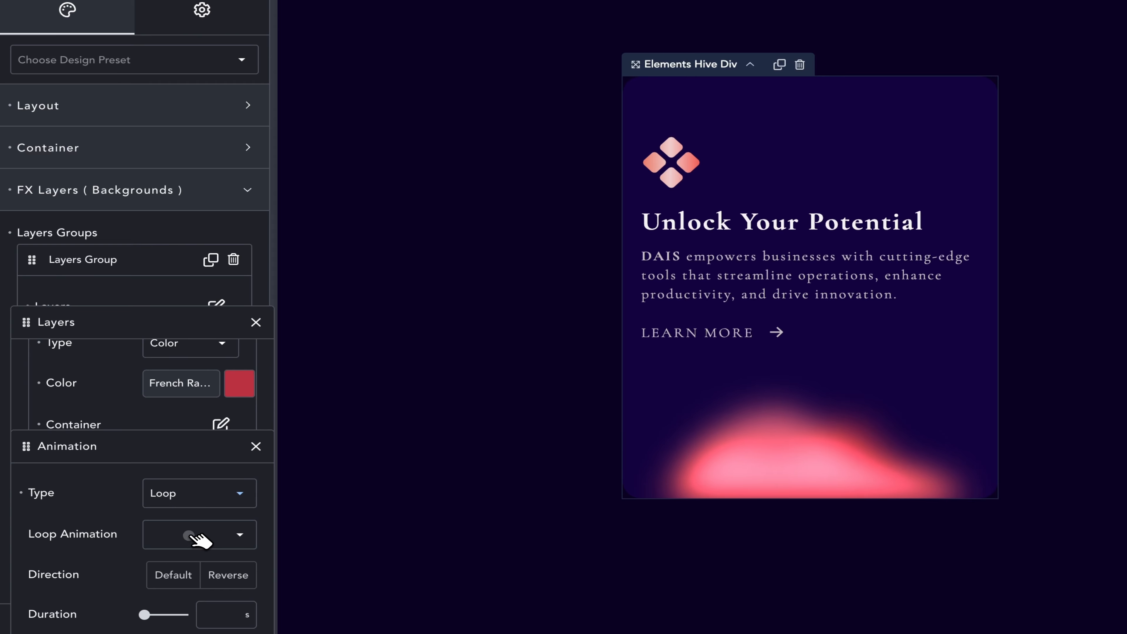
click(199, 536)
click(207, 434)
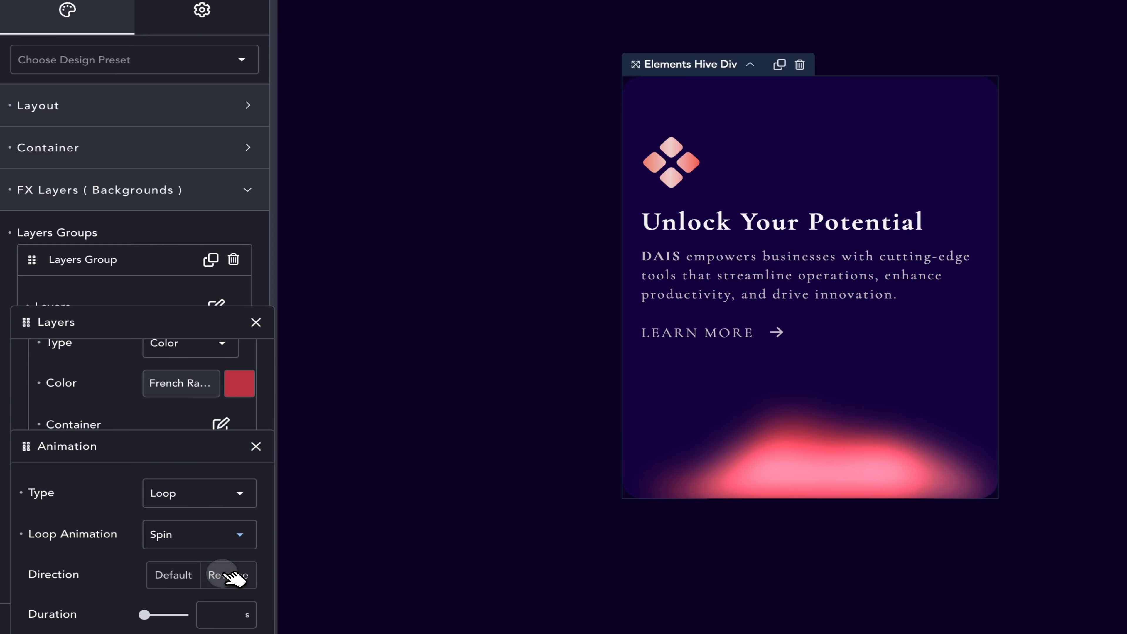